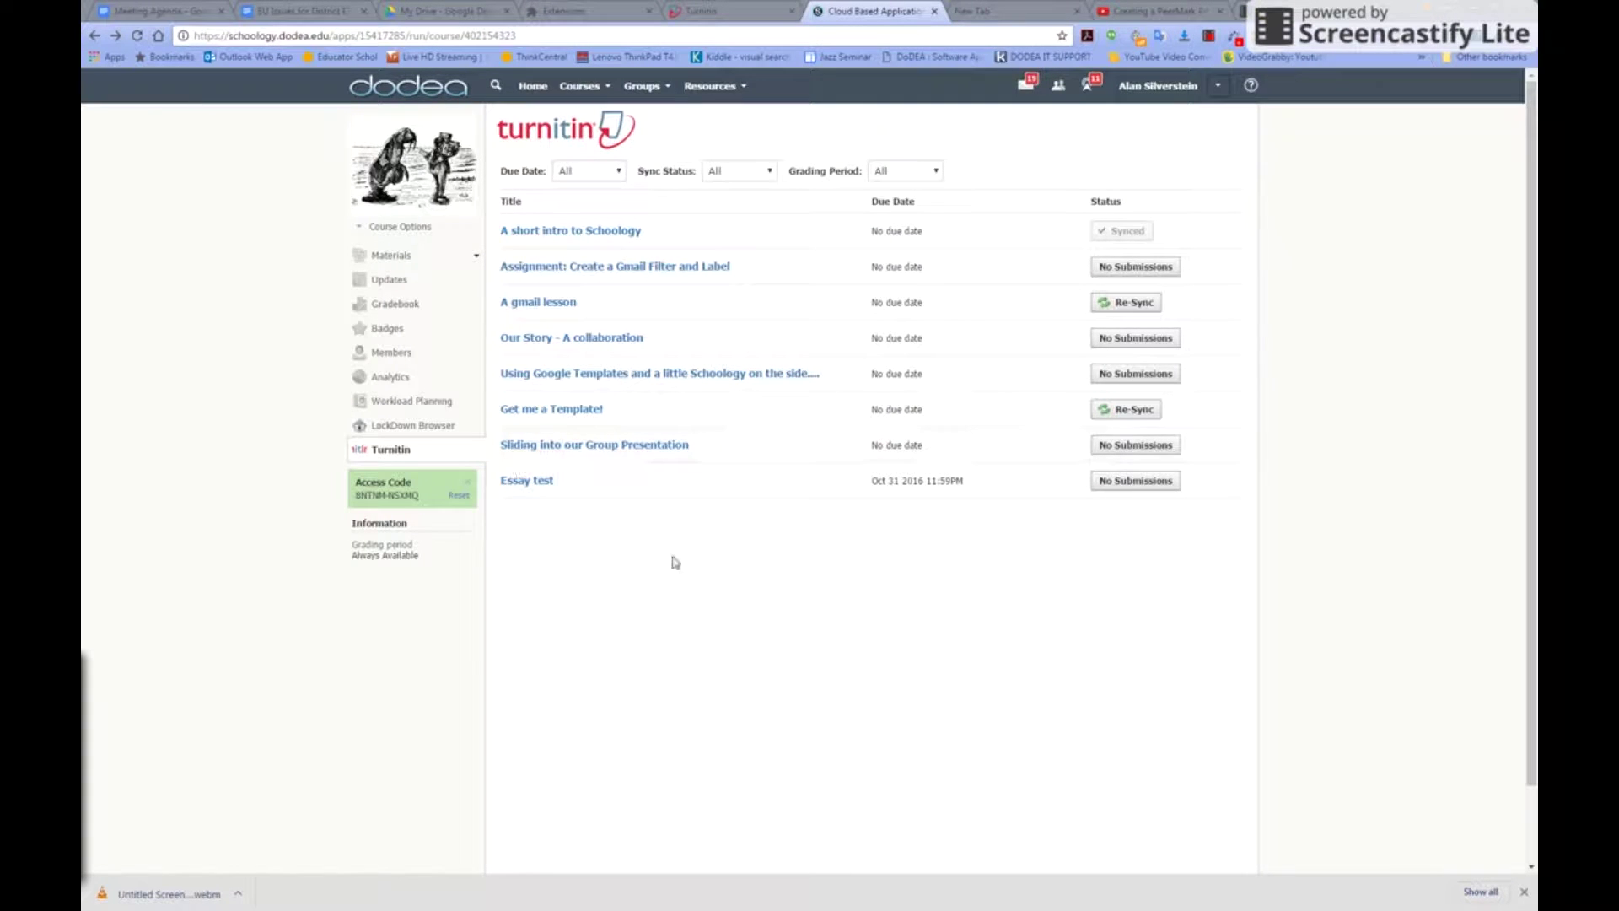
Load the course's Turnitin page showing all eight assignments with sync and submission statuses
{"action": "left_click", "coordinate": [390, 456]}
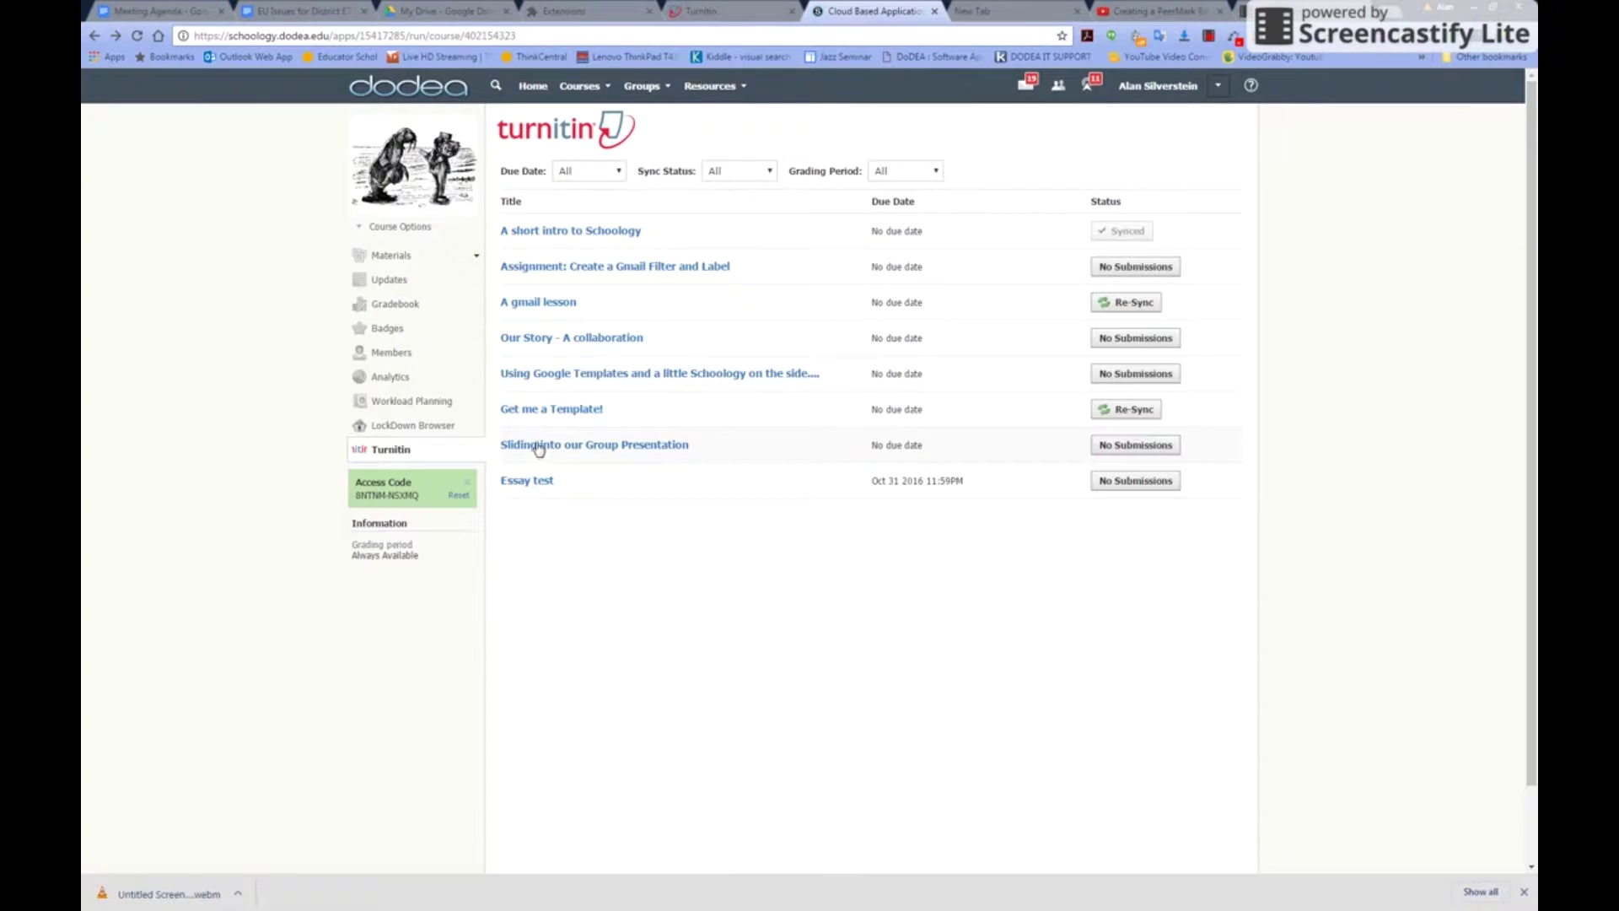
From the Get me a Template! grade list, open a student's Poetry Portfolio similarity report
{"action": "left_click", "coordinate": [558, 413]}
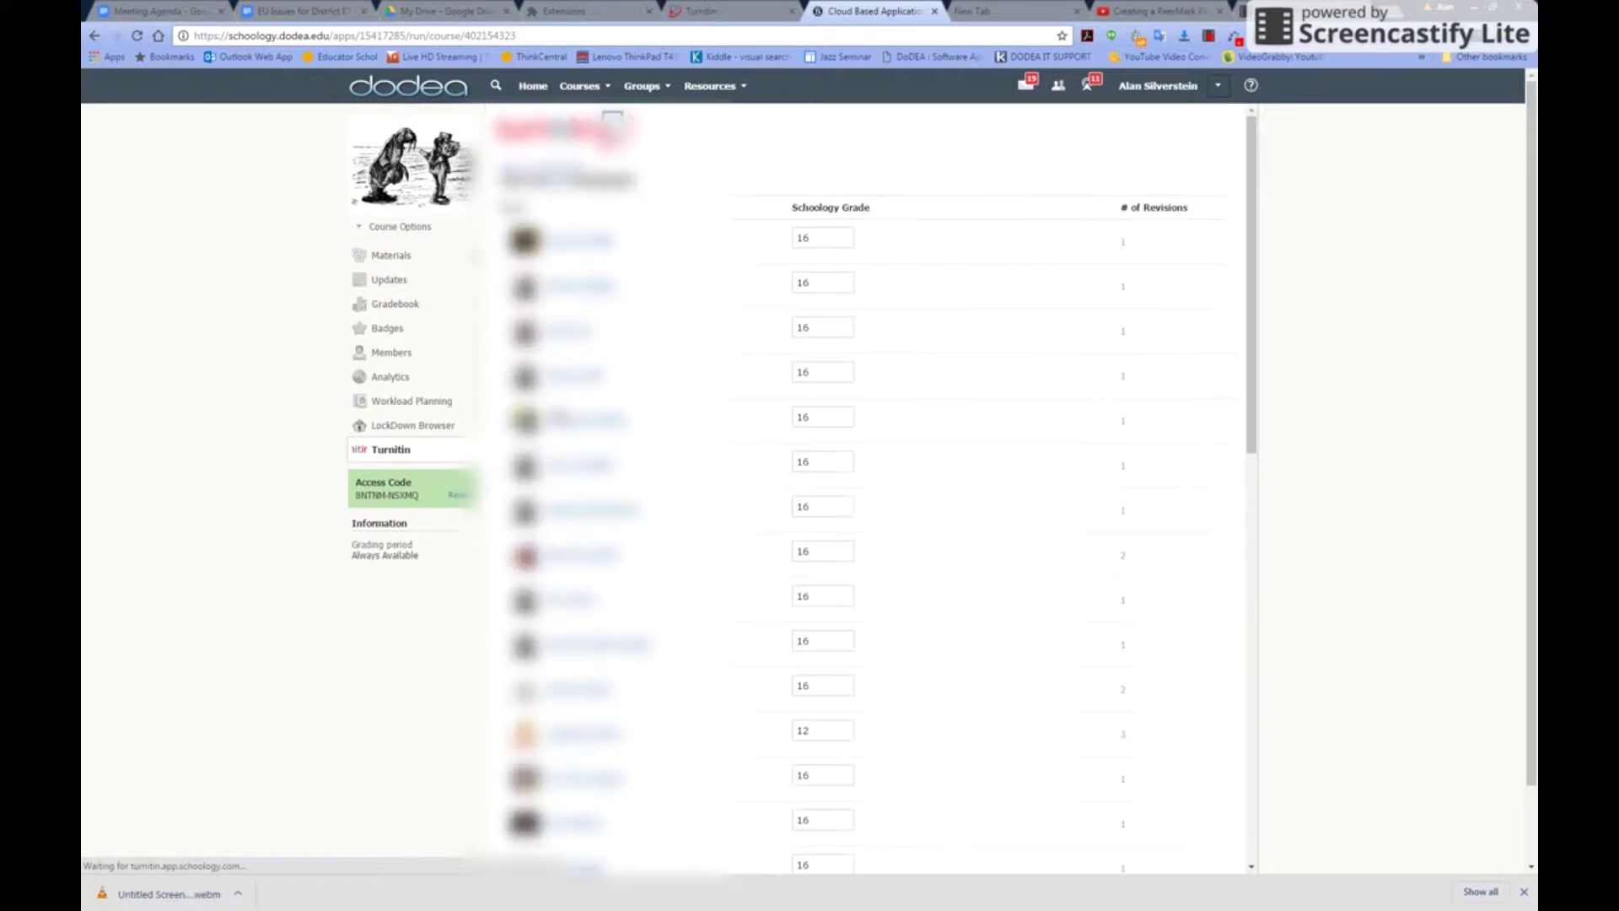
{"action": "scroll", "coordinate": [718, 481], "scroll_direction": "down", "scroll_amount": 3}
{"action": "scroll", "coordinate": [718, 481], "scroll_direction": "down", "scroll_amount": 8}
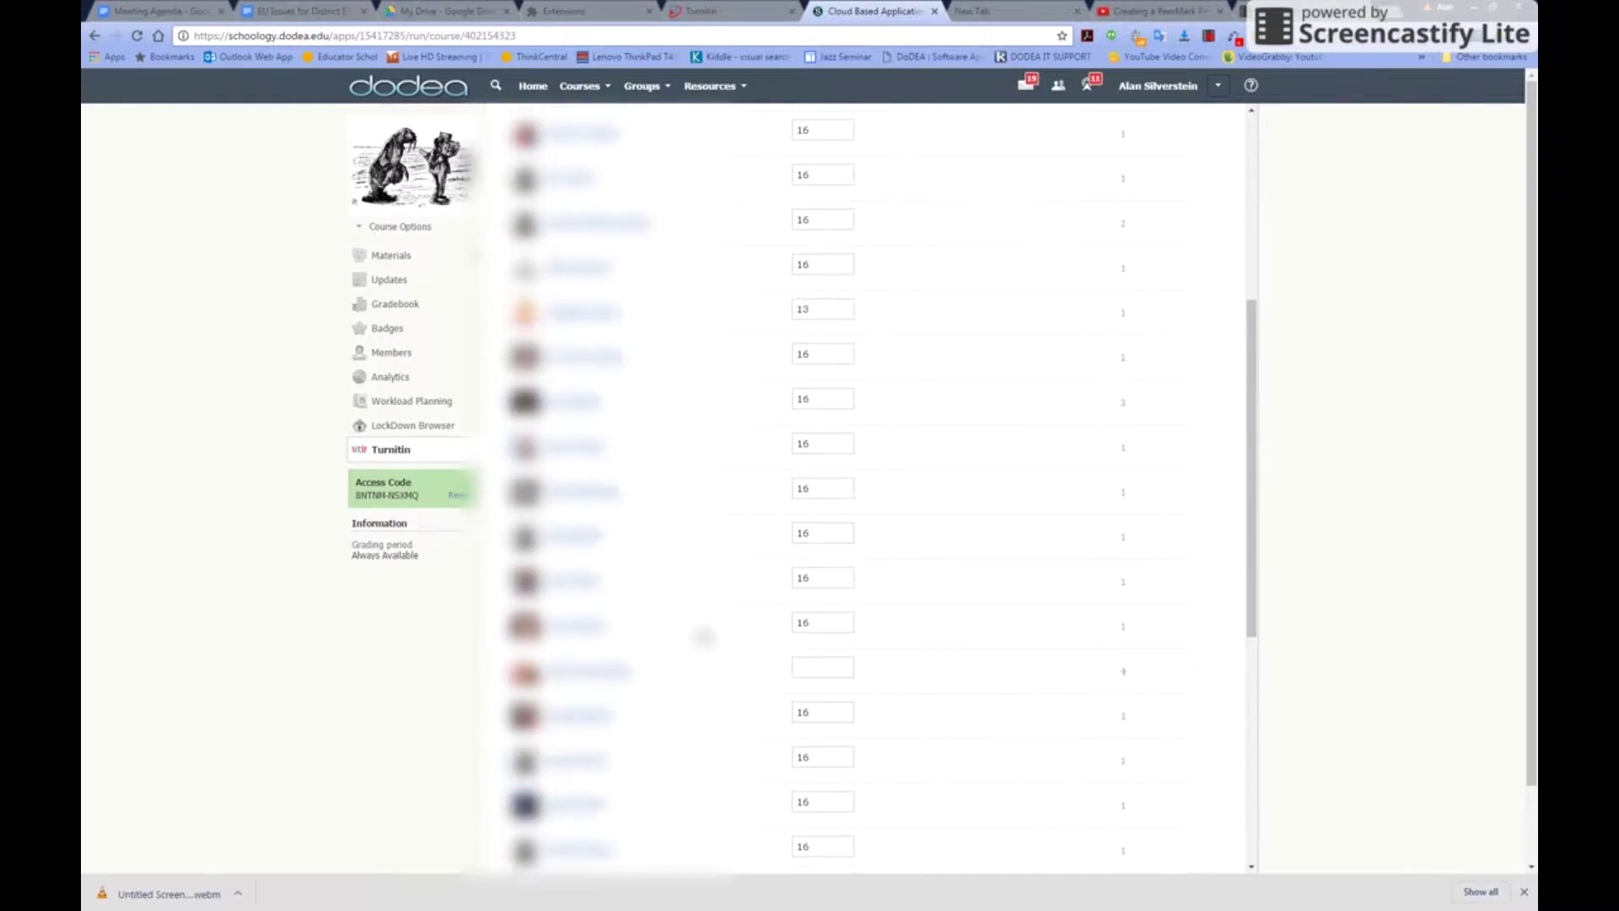
{"action": "scroll", "coordinate": [703, 675], "scroll_direction": "up", "scroll_amount": 5}
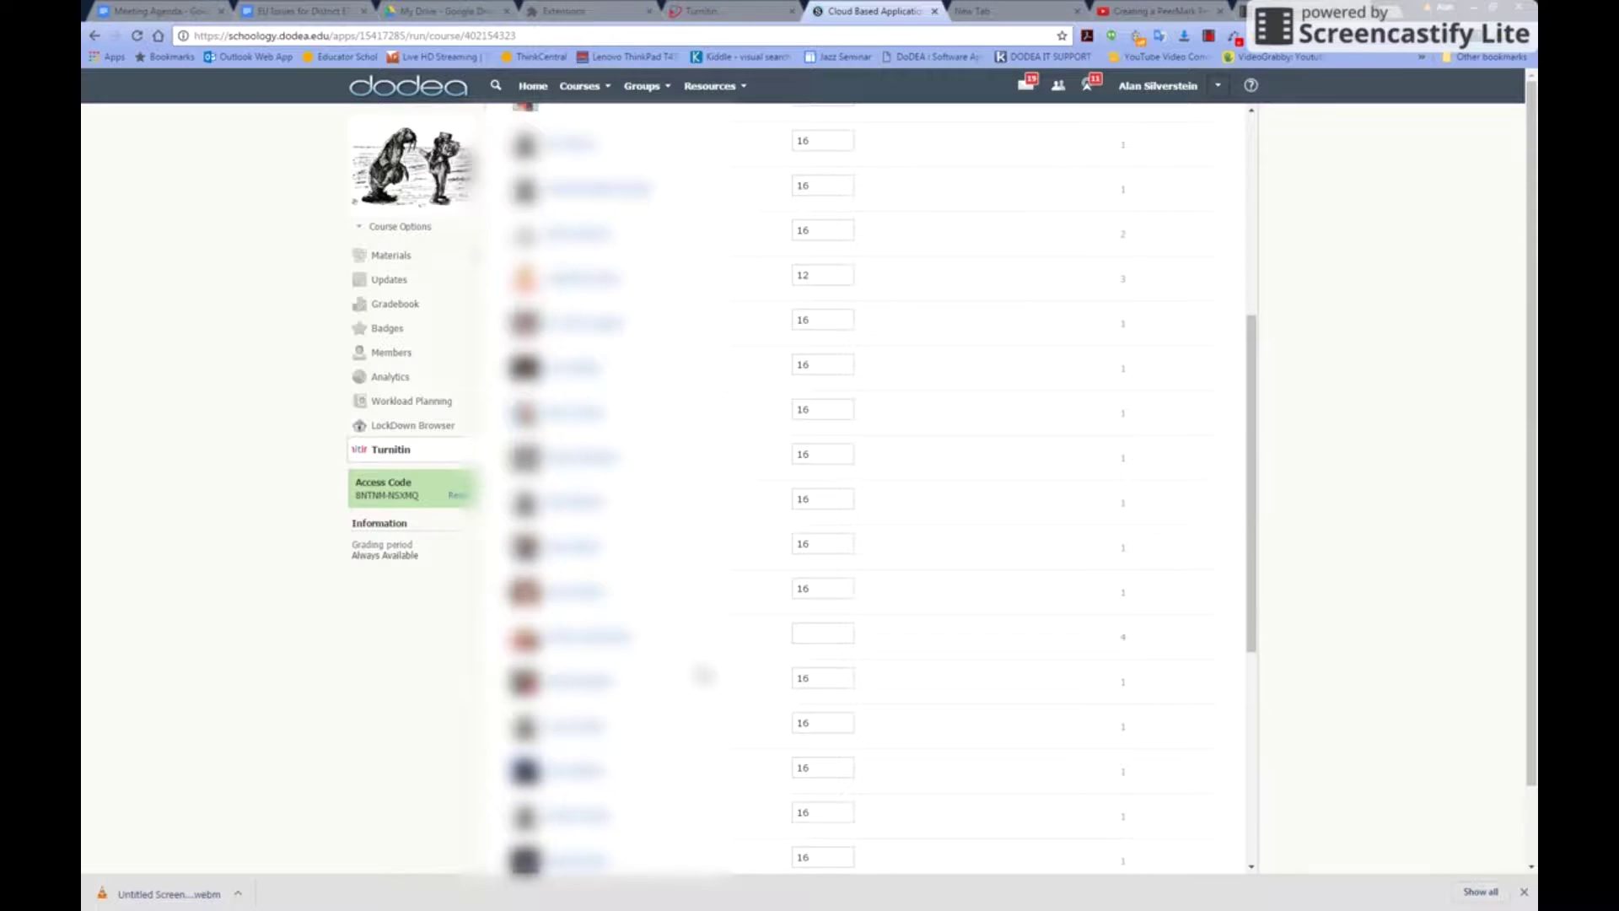
{"action": "scroll", "coordinate": [593, 333], "scroll_direction": "up", "scroll_amount": 1}
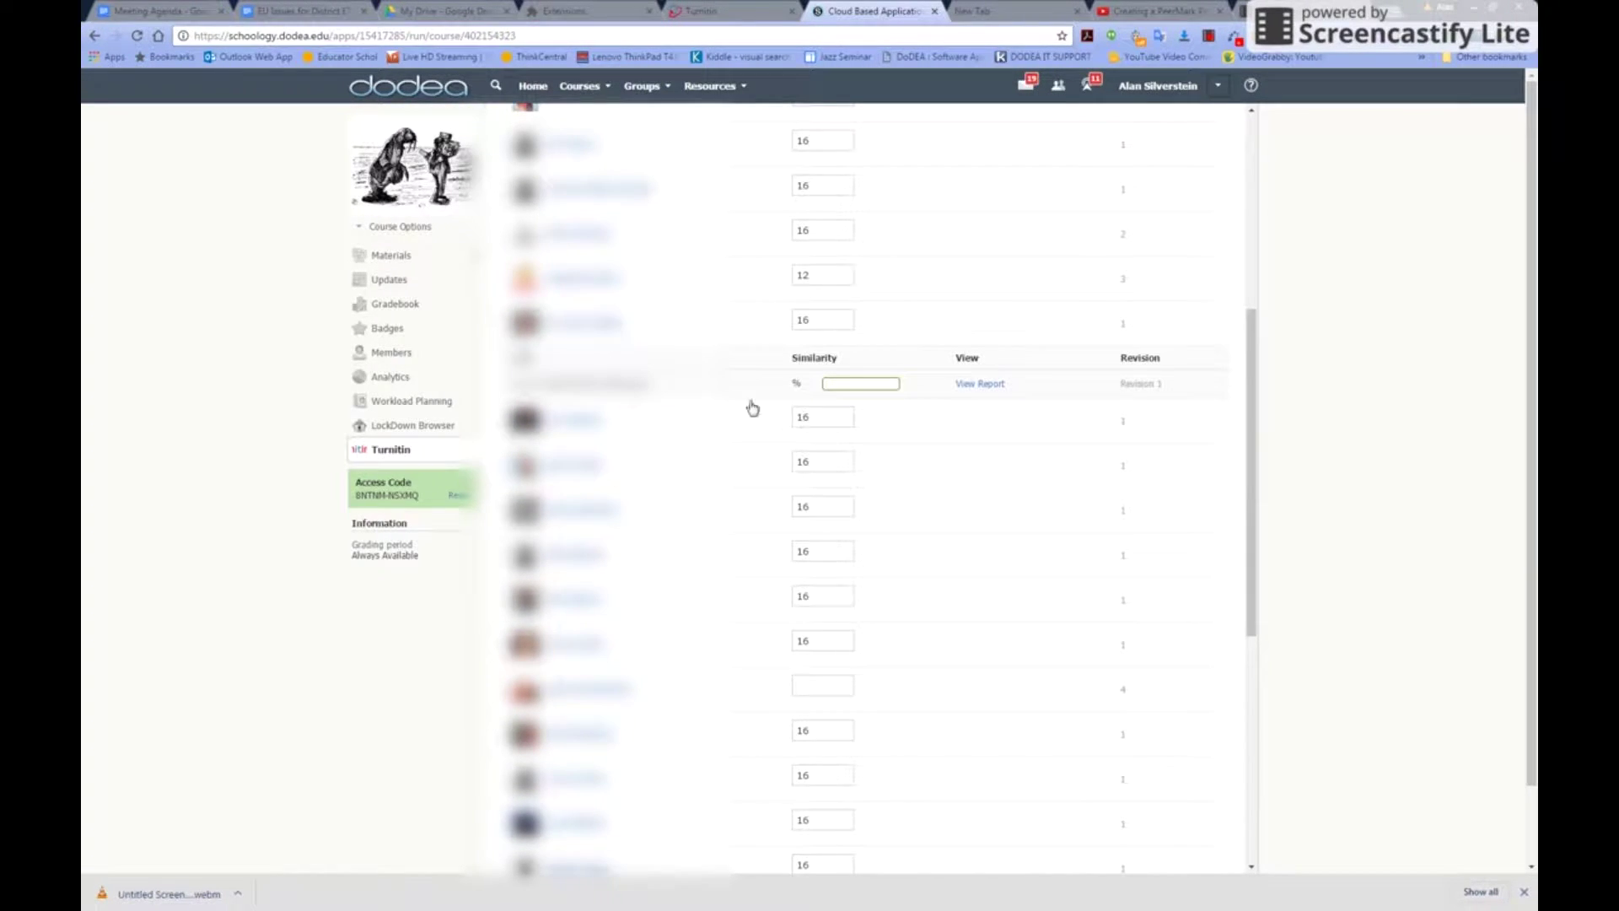
{"action": "left_click", "coordinate": [980, 385]}
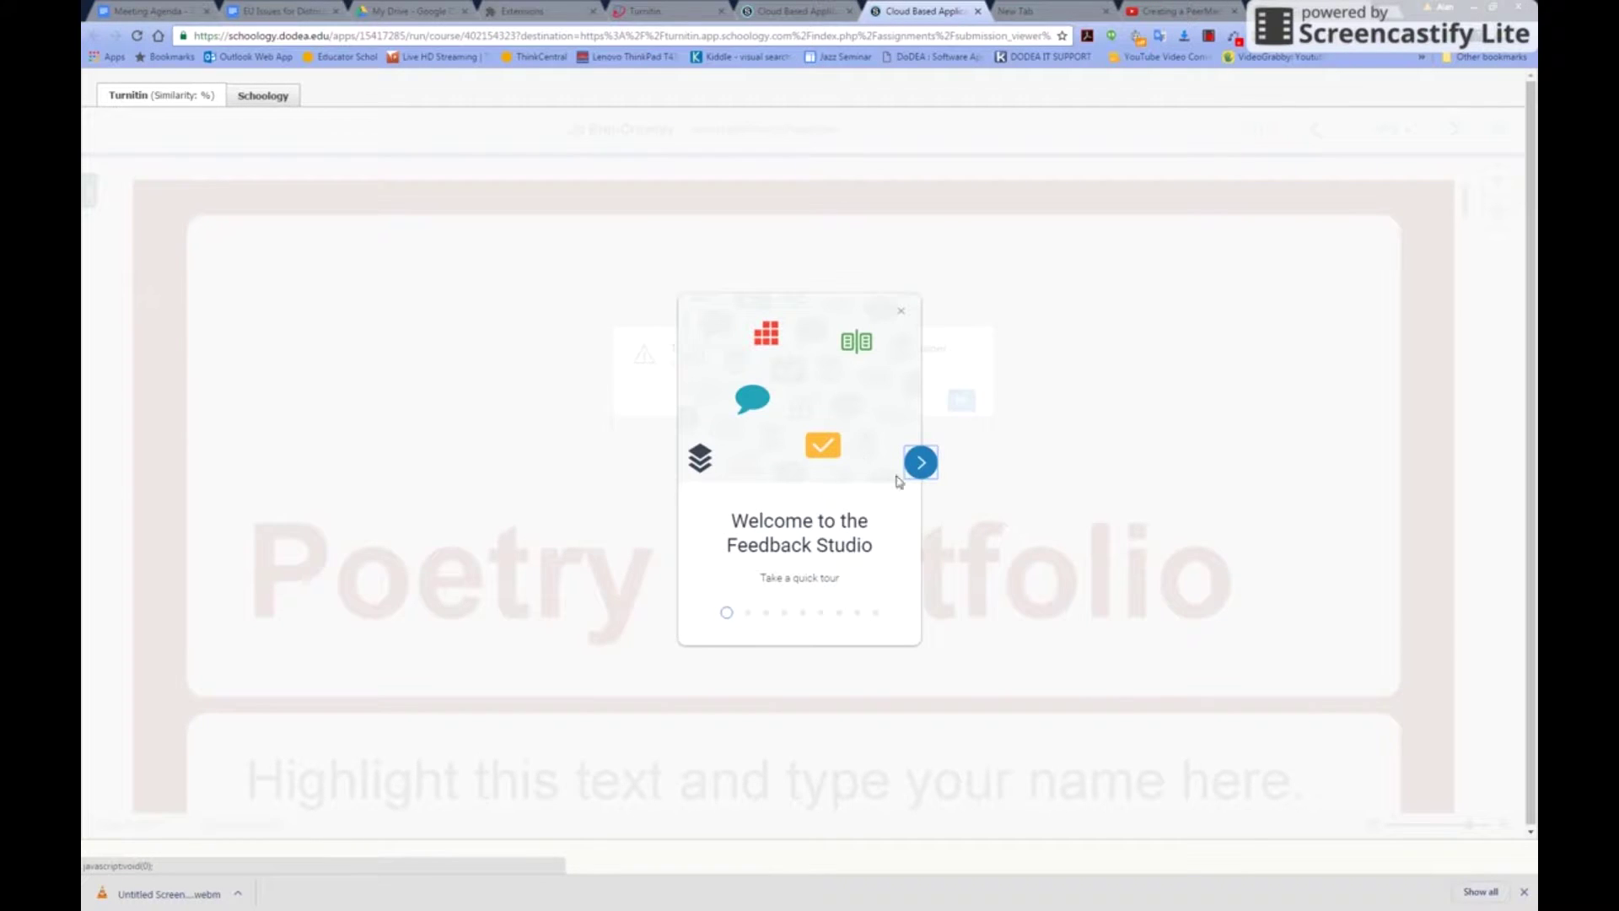
Close the Feedback Studio welcome tour, compare Schoology and Turnitin views, and return to the grade list
{"action": "left_click", "coordinate": [904, 316]}
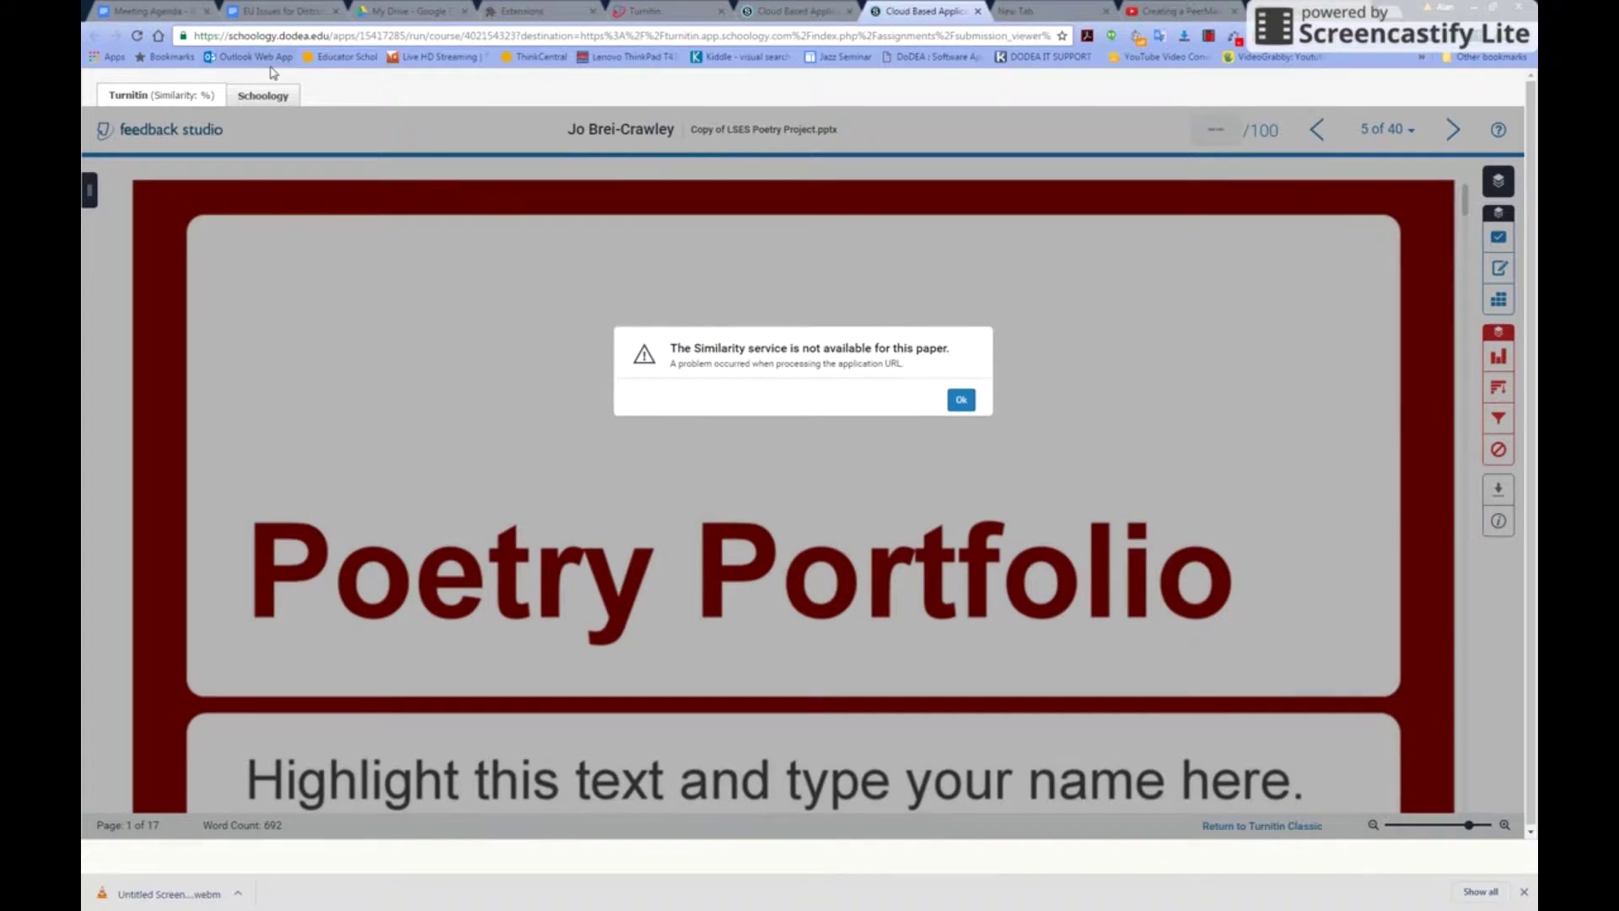
{"action": "left_click", "coordinate": [253, 97]}
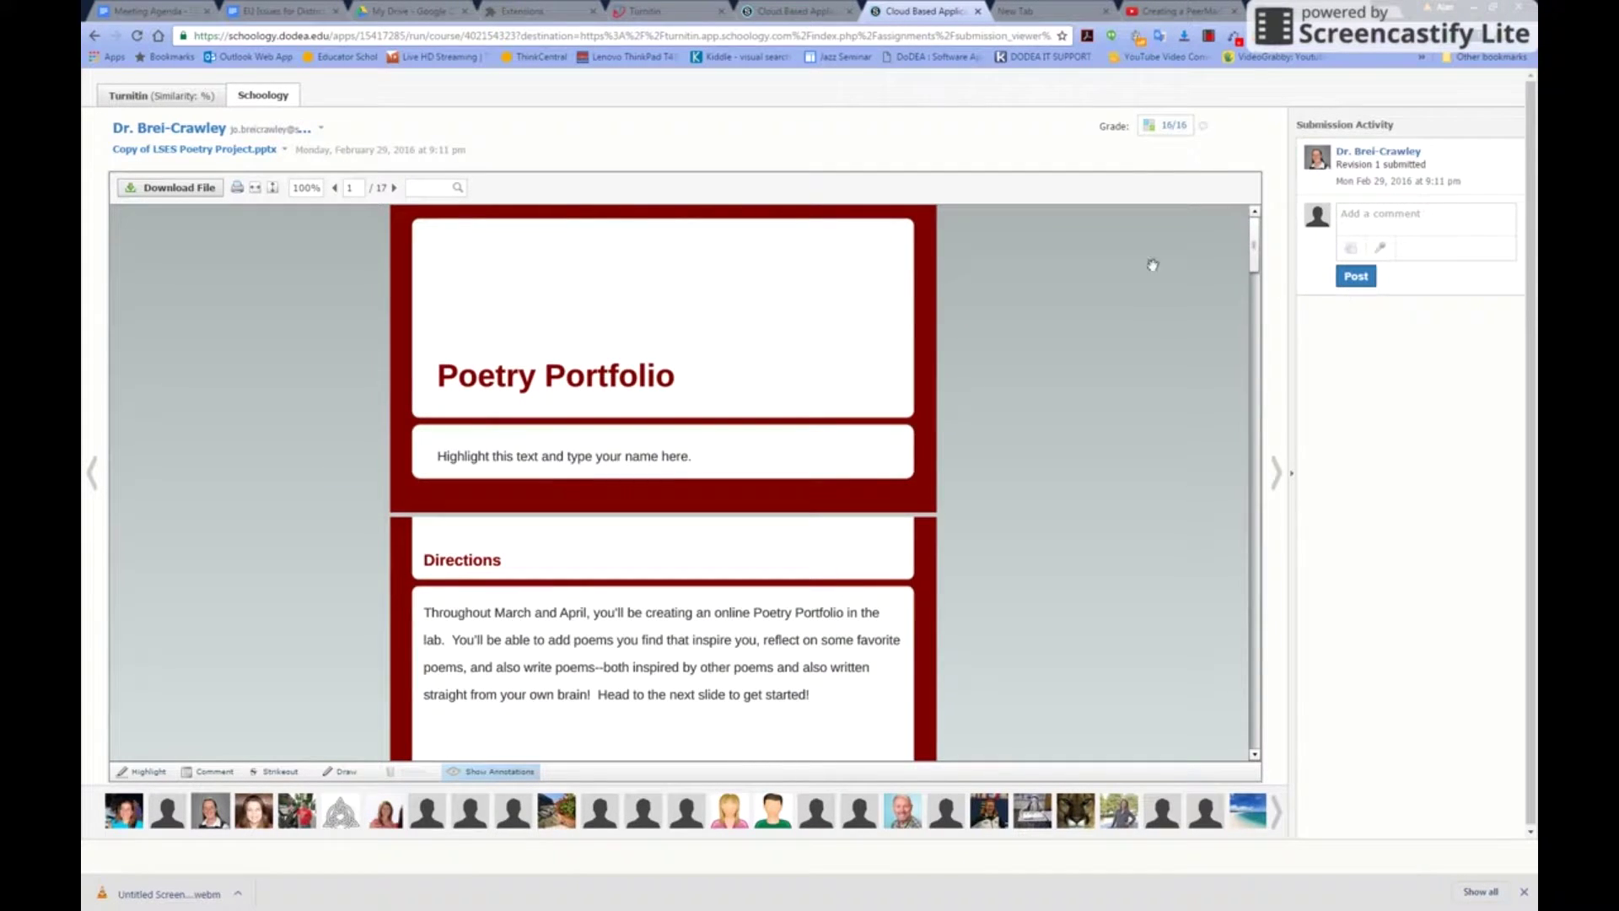
{"action": "left_click", "coordinate": [157, 98]}
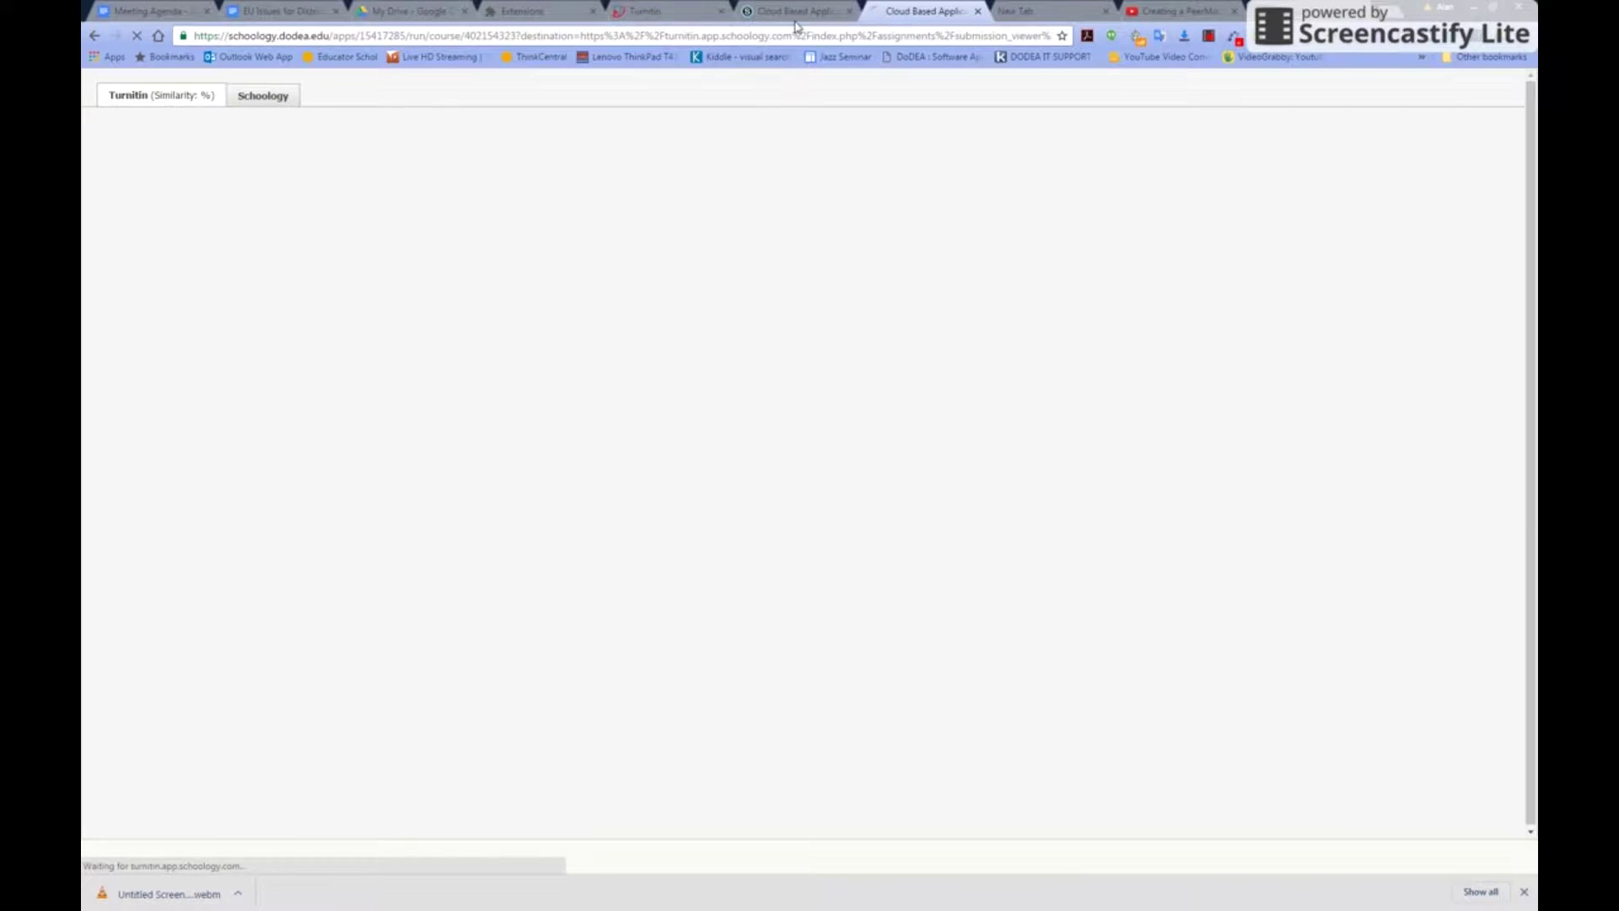
{"action": "left_click", "coordinate": [799, 11]}
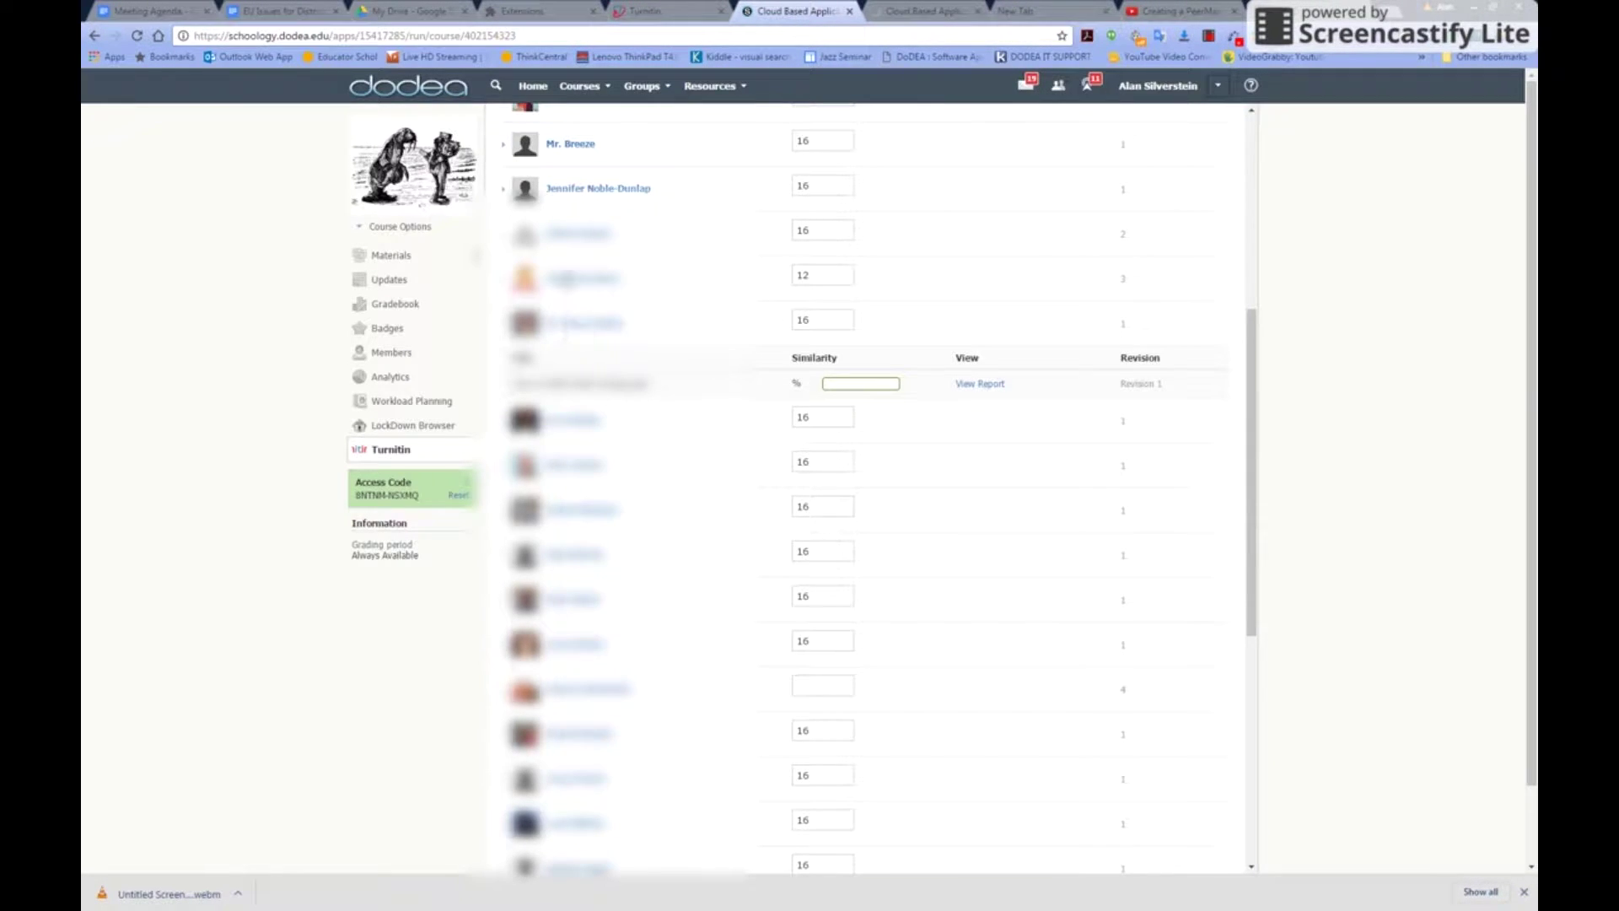
Expand a student's submission details, then reload the course's Turnitin app page
{"action": "left_click", "coordinate": [573, 600]}
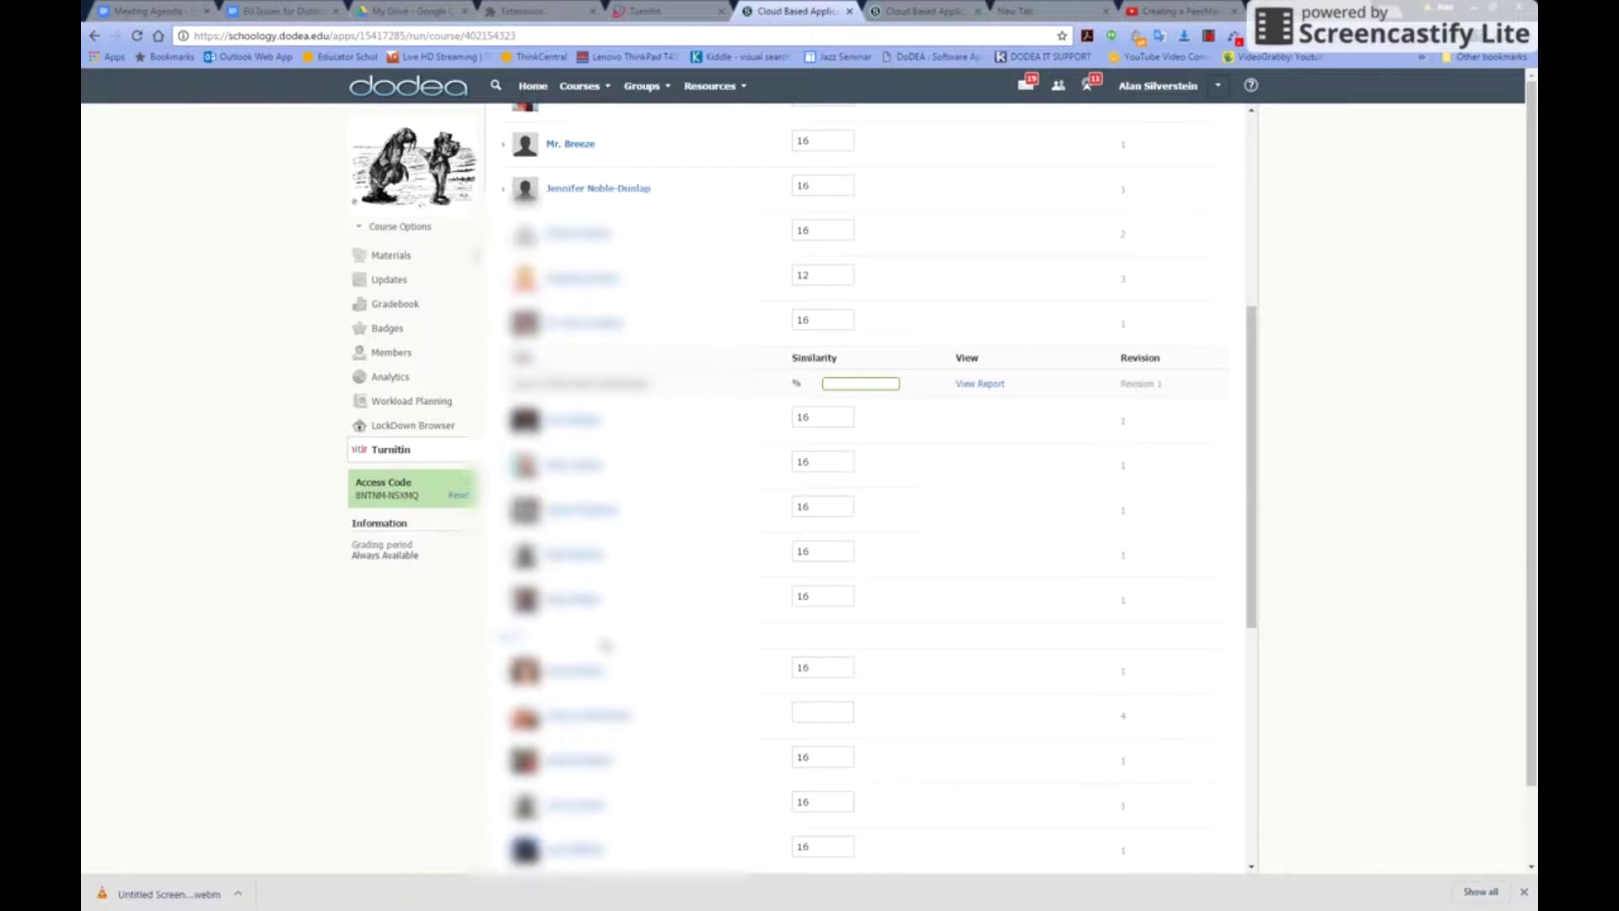
{"action": "scroll", "coordinate": [427, 644], "scroll_direction": "down", "scroll_amount": 1}
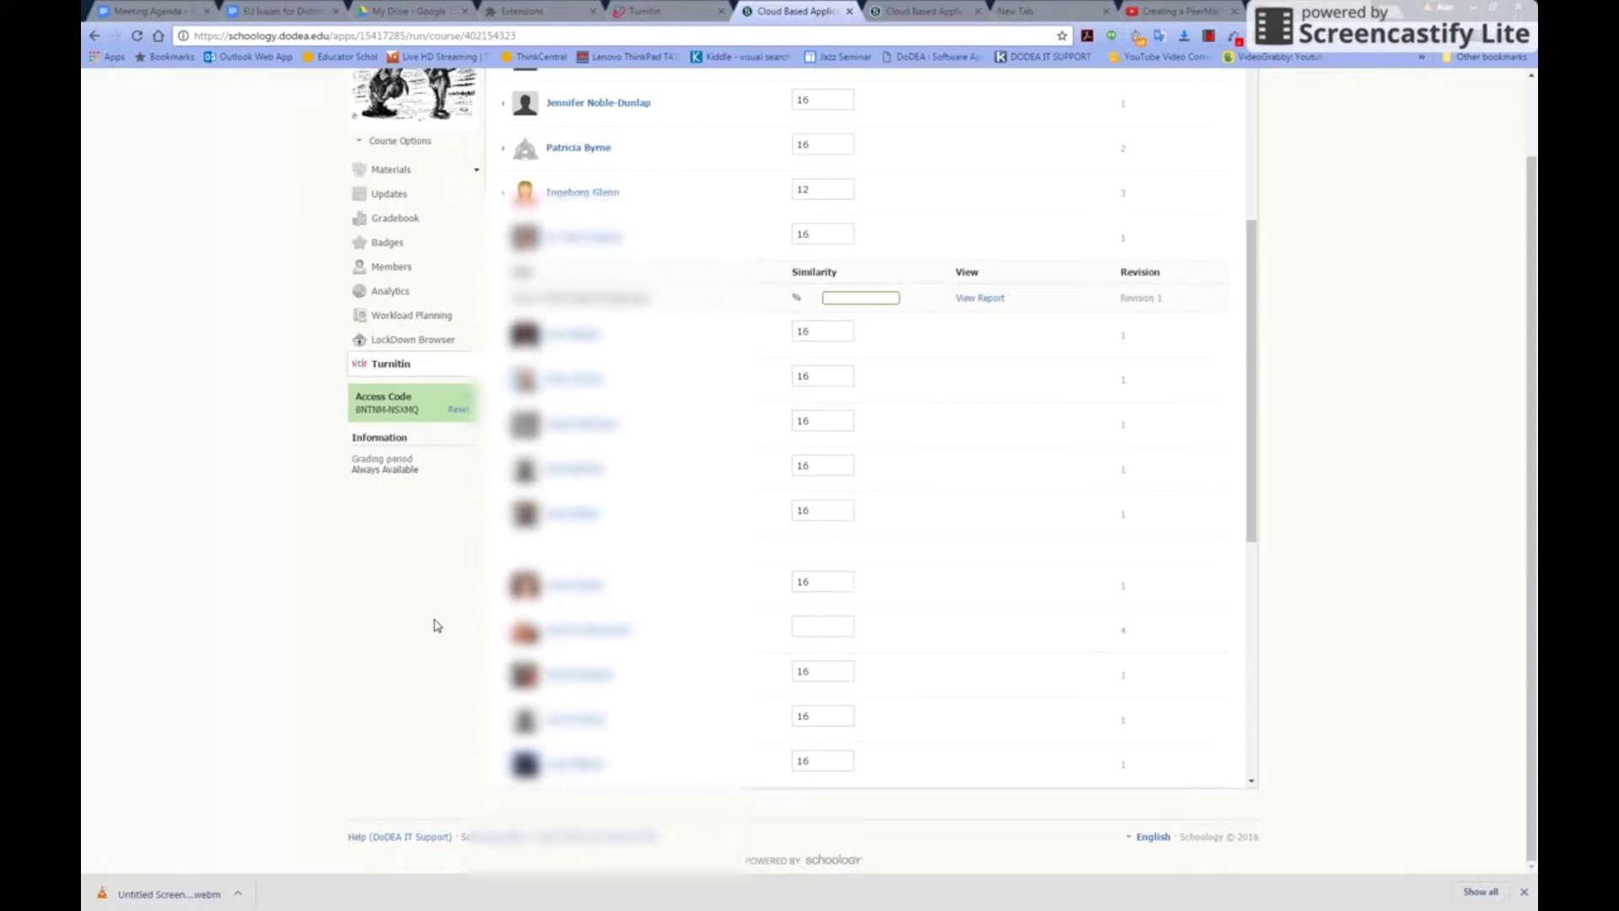
{"action": "left_click", "coordinate": [468, 41]}
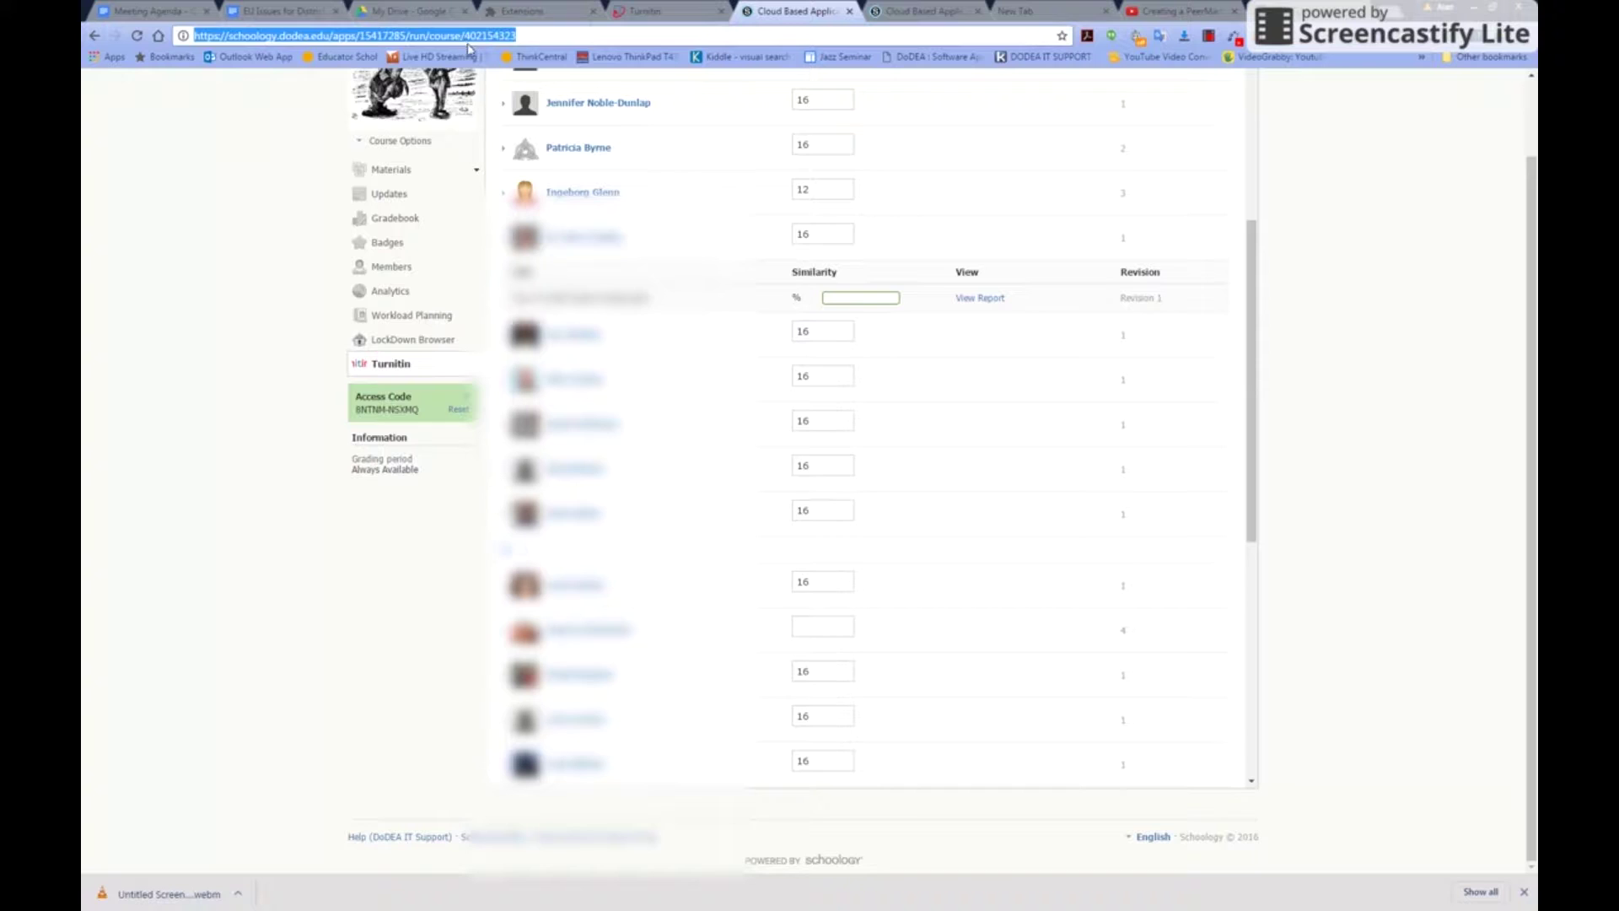
{"action": "key", "text": "Return"}
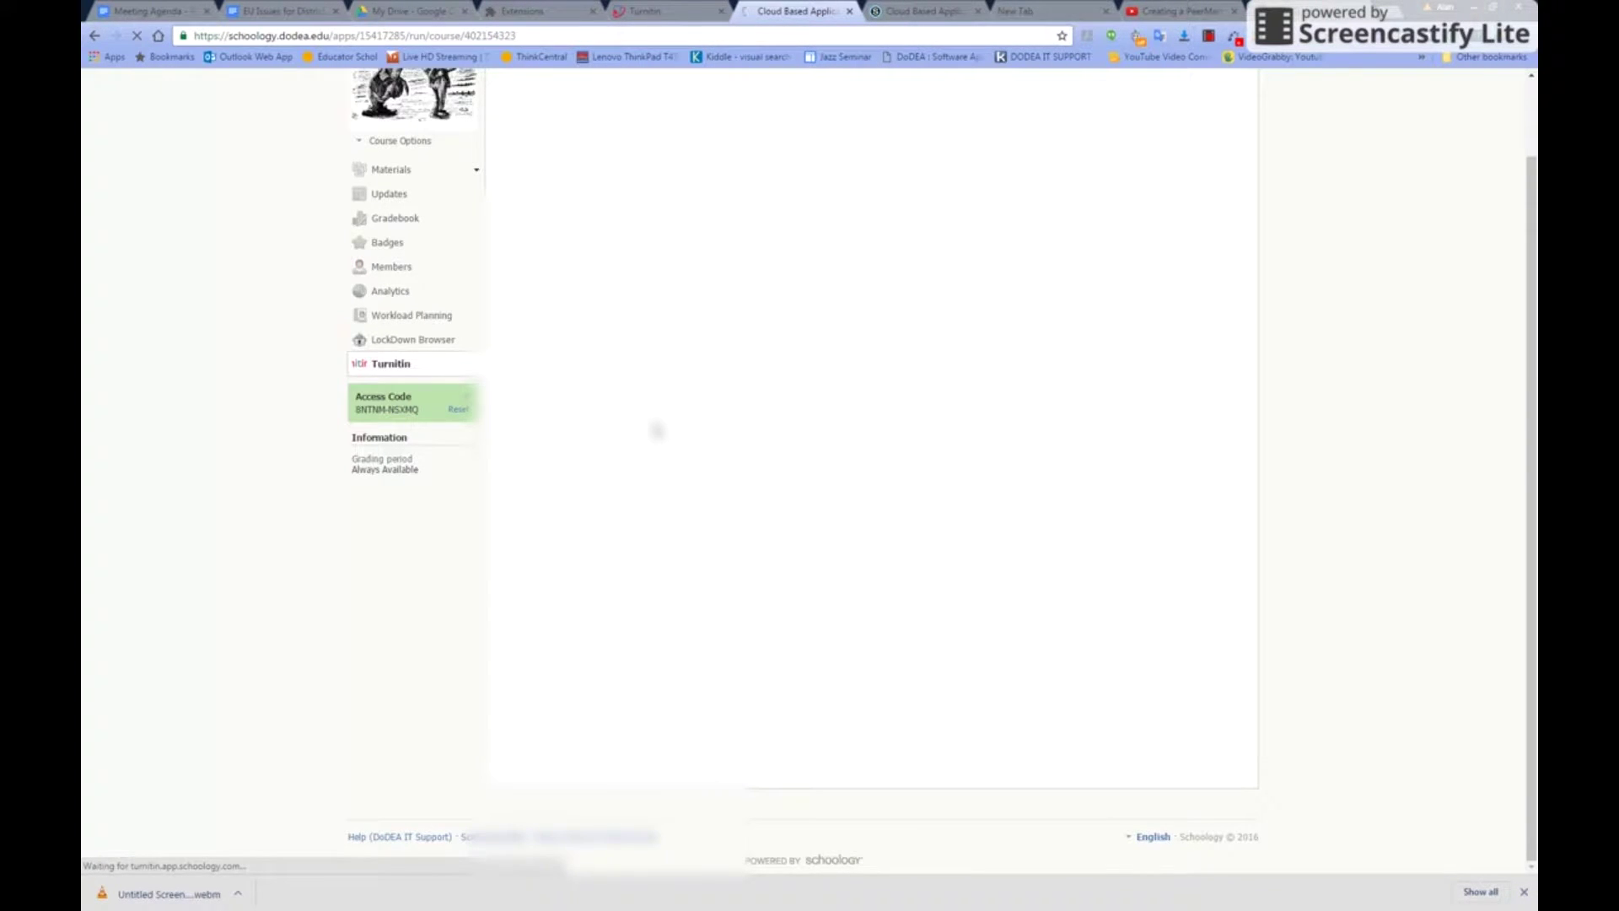
Open Get me a Template! and expand the grade-12 student's and the next student's revision details
{"action": "left_click", "coordinate": [555, 325]}
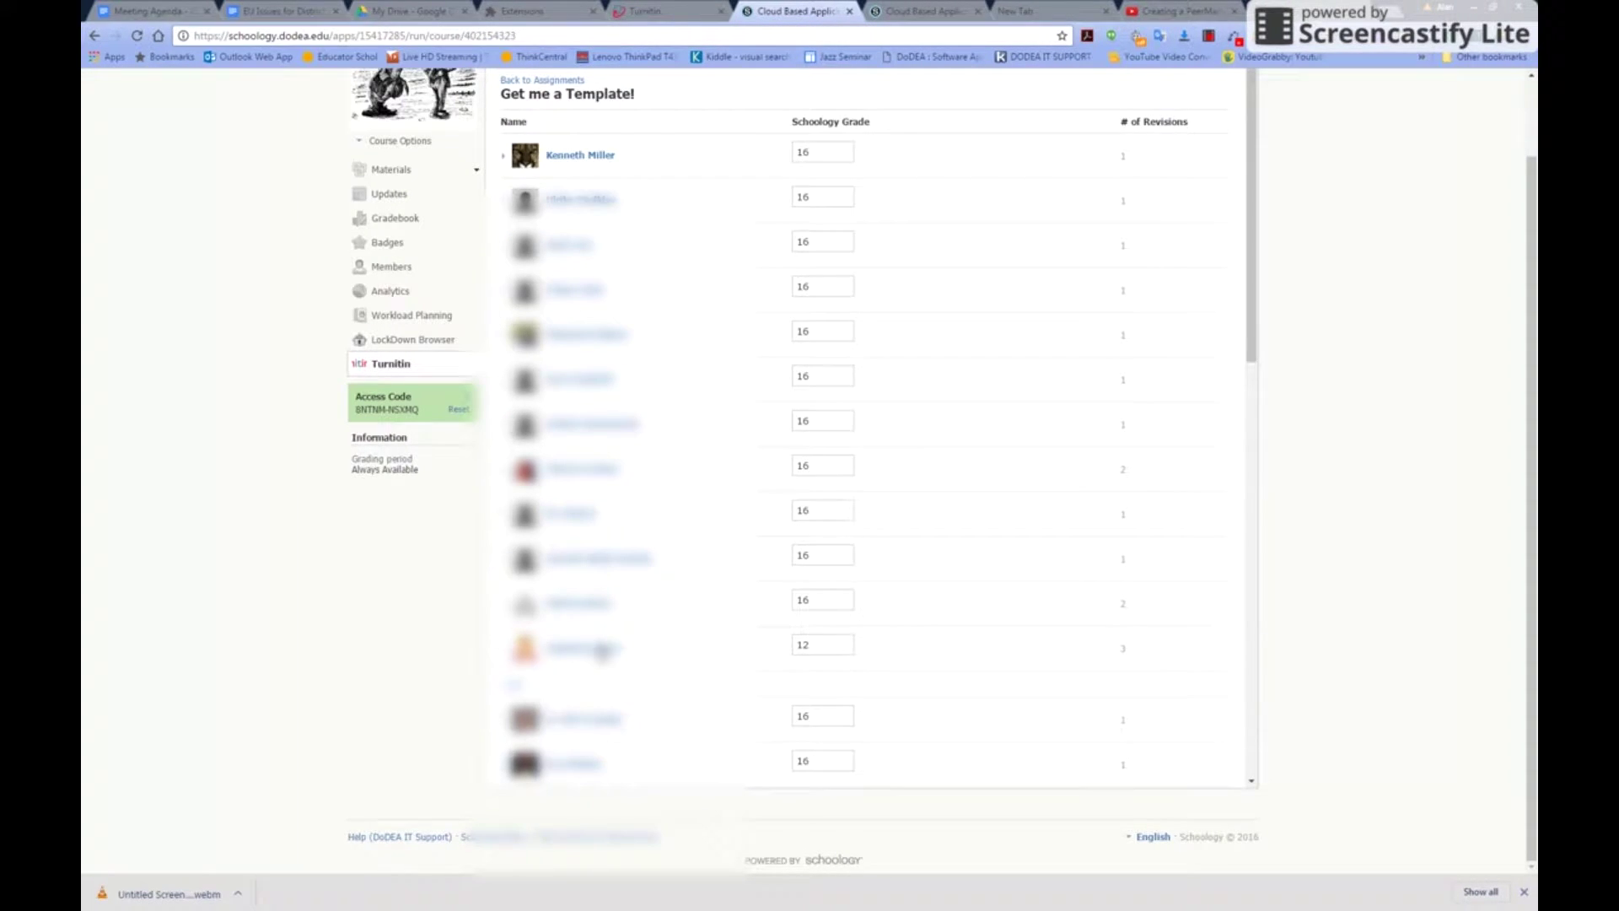
{"action": "left_click", "coordinate": [650, 653]}
{"action": "scroll", "coordinate": [719, 595], "scroll_direction": "down", "scroll_amount": 4}
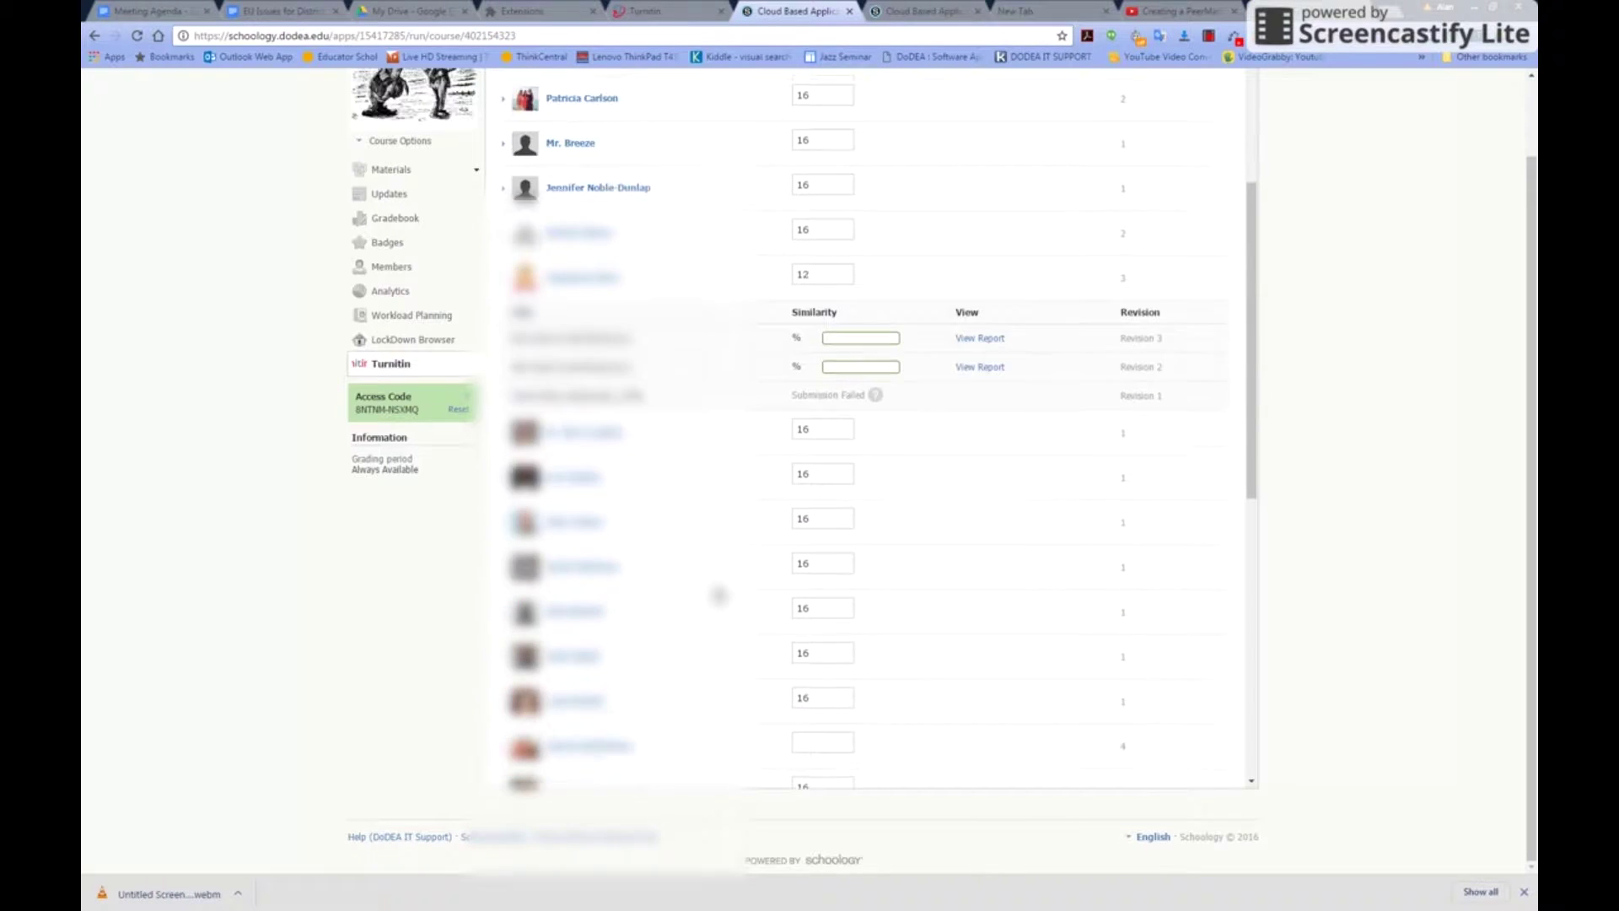
{"action": "scroll", "coordinate": [719, 595], "scroll_direction": "up", "scroll_amount": 1}
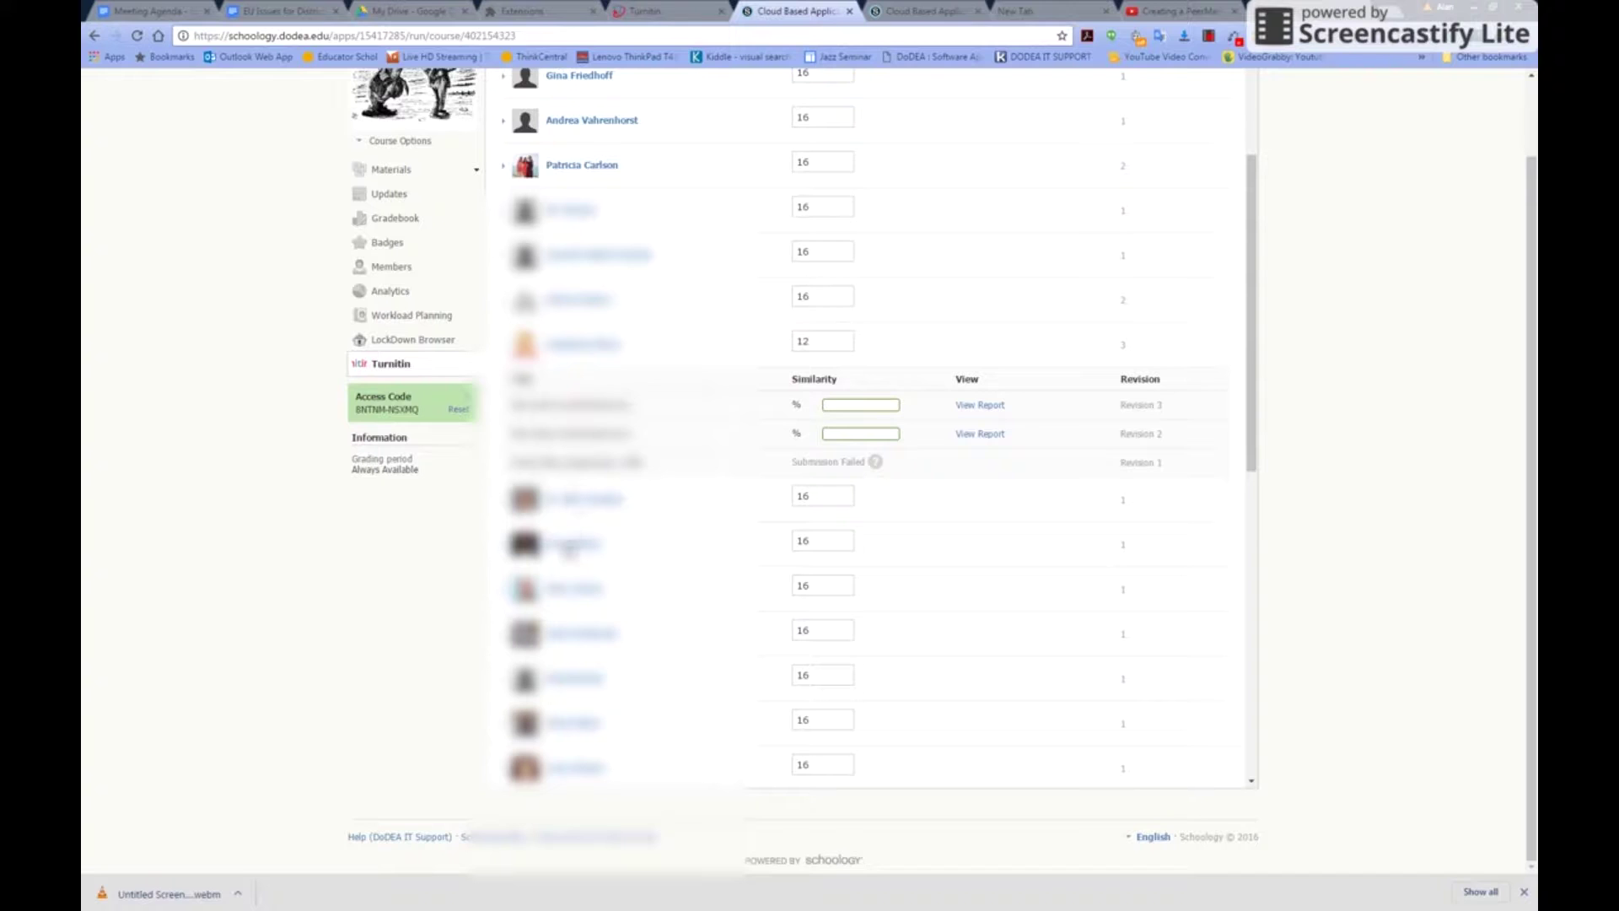
{"action": "left_click", "coordinate": [570, 547]}
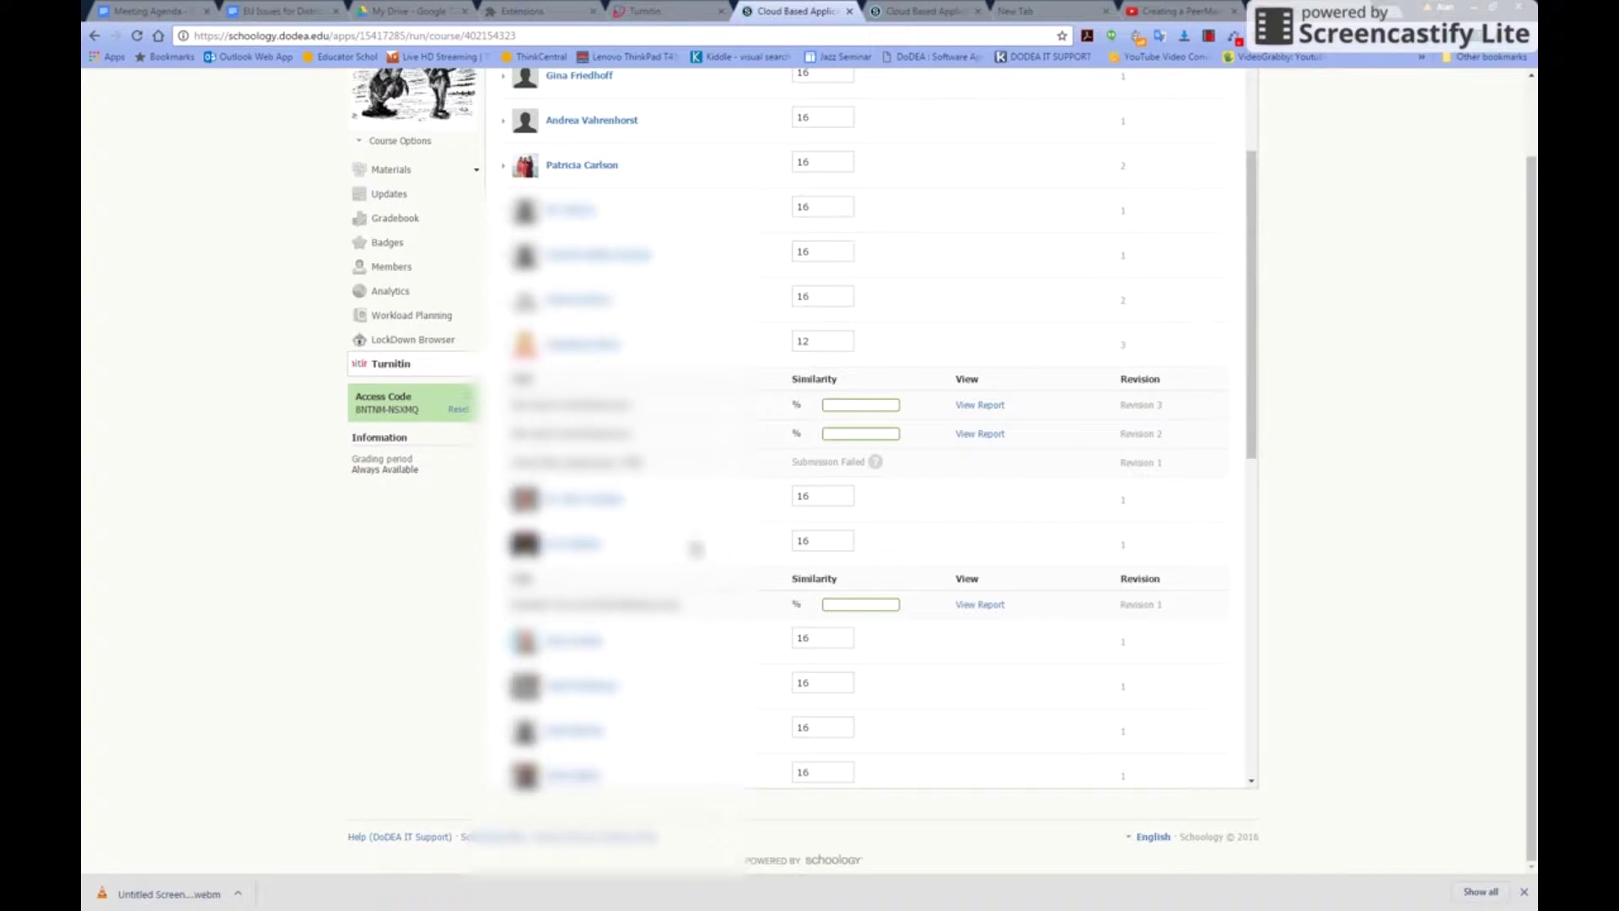
{"action": "scroll", "coordinate": [699, 548], "scroll_direction": "up", "scroll_amount": 4}
{"action": "scroll", "coordinate": [699, 548], "scroll_direction": "up", "scroll_amount": 1}
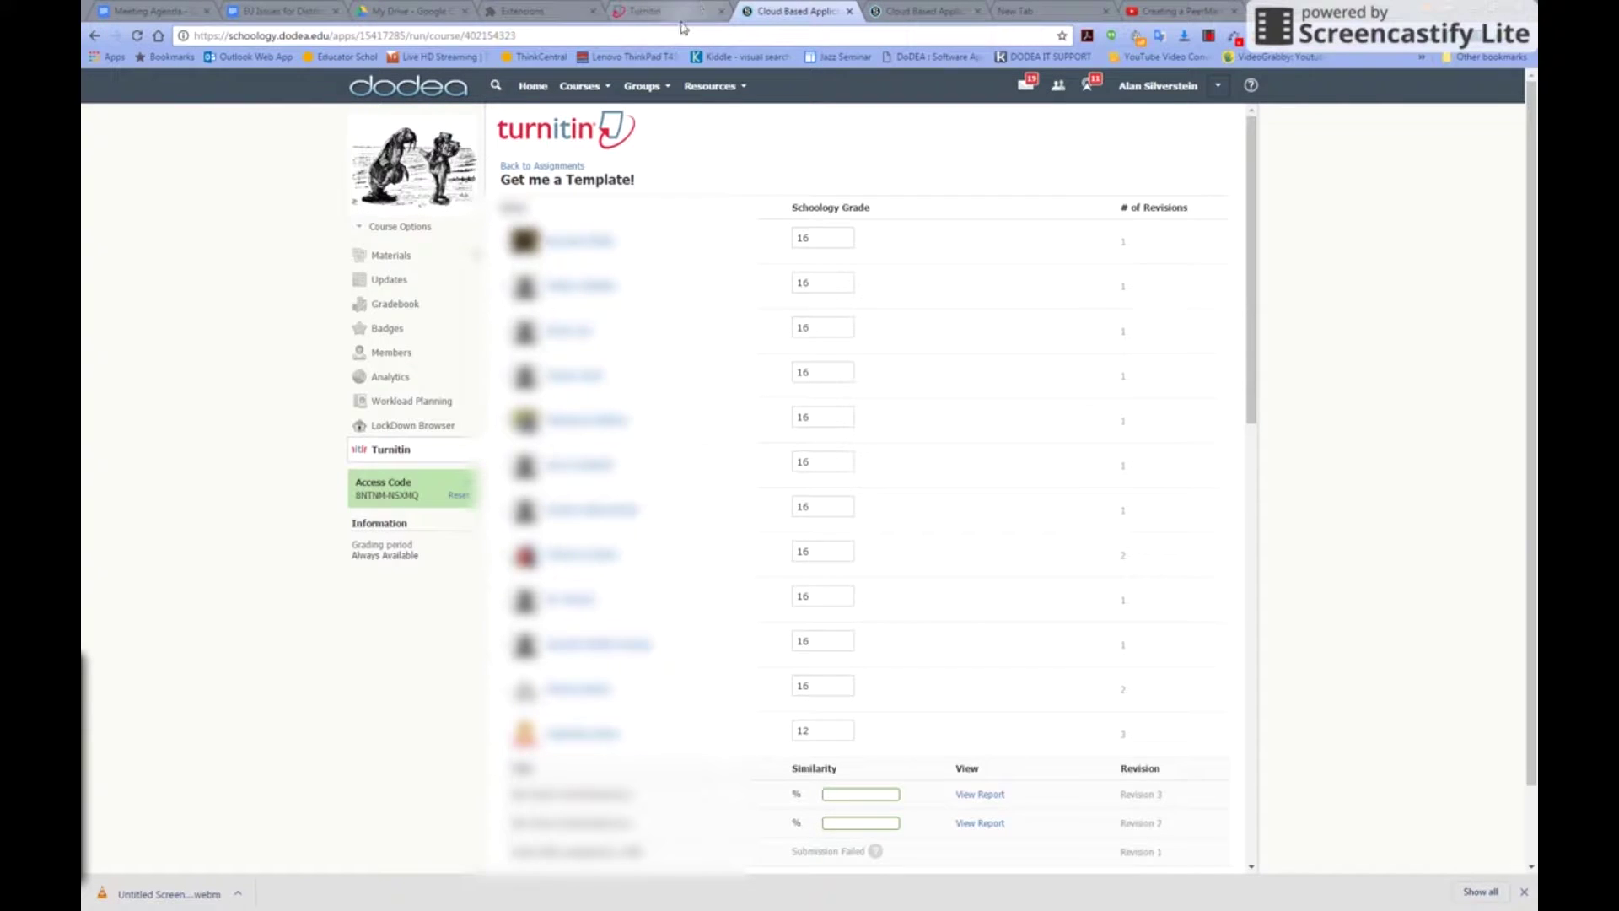
Go to the Turnitin website's login page
{"action": "left_click", "coordinate": [658, 11]}
{"action": "left_click", "coordinate": [502, 38]}
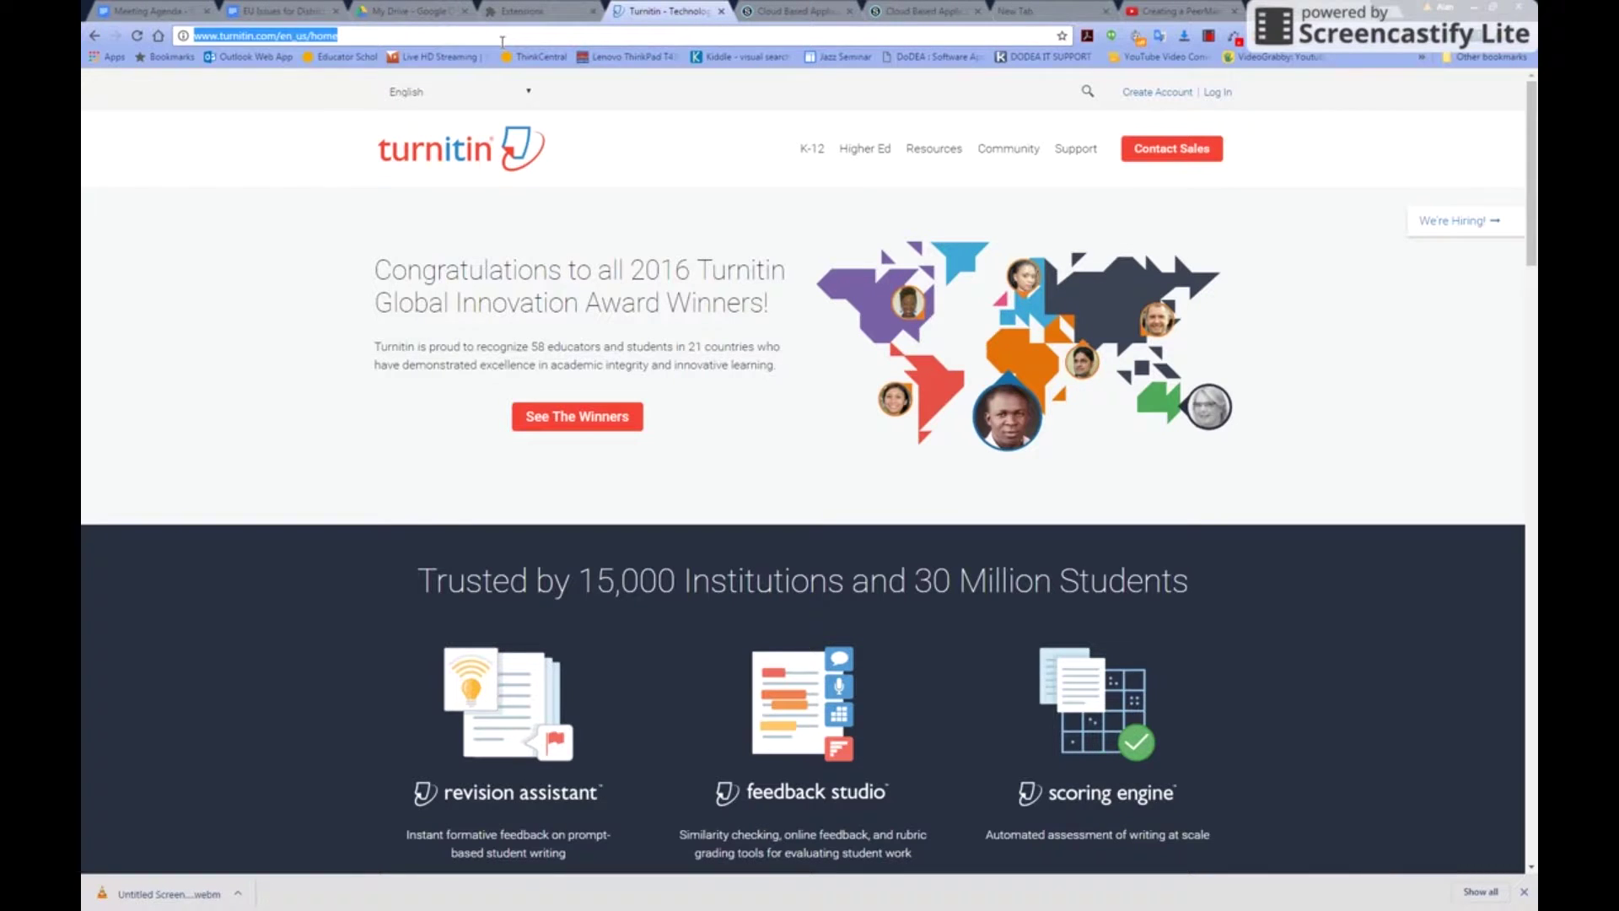
{"action": "left_click", "coordinate": [1216, 94]}
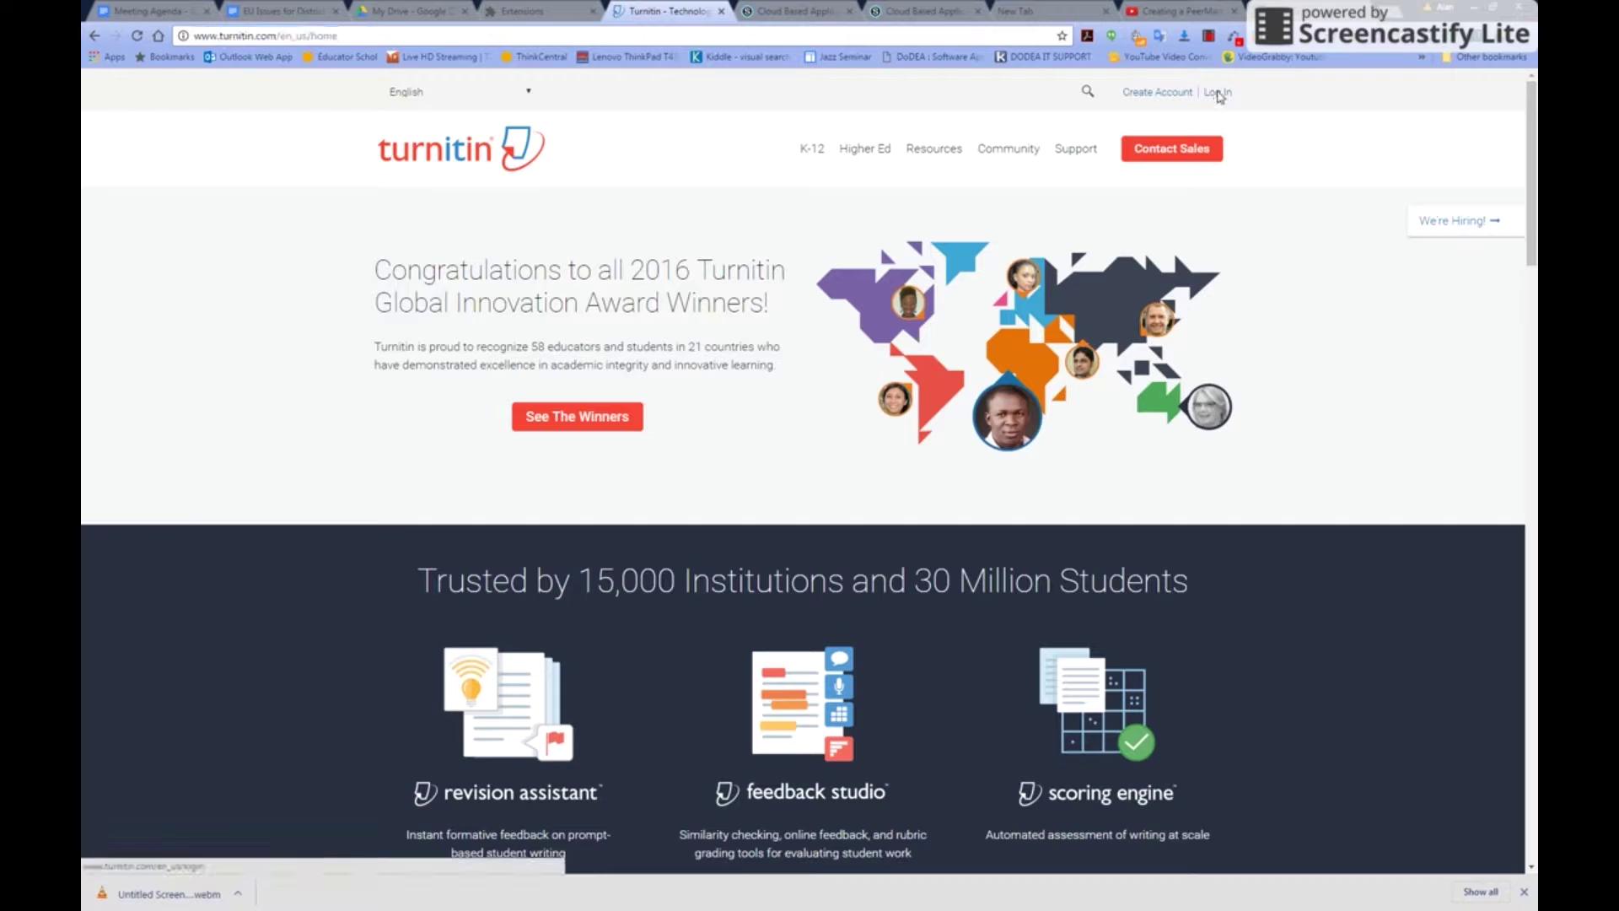
Log in with the student account's e-mail address and password
{"action": "left_click", "coordinate": [855, 288]}
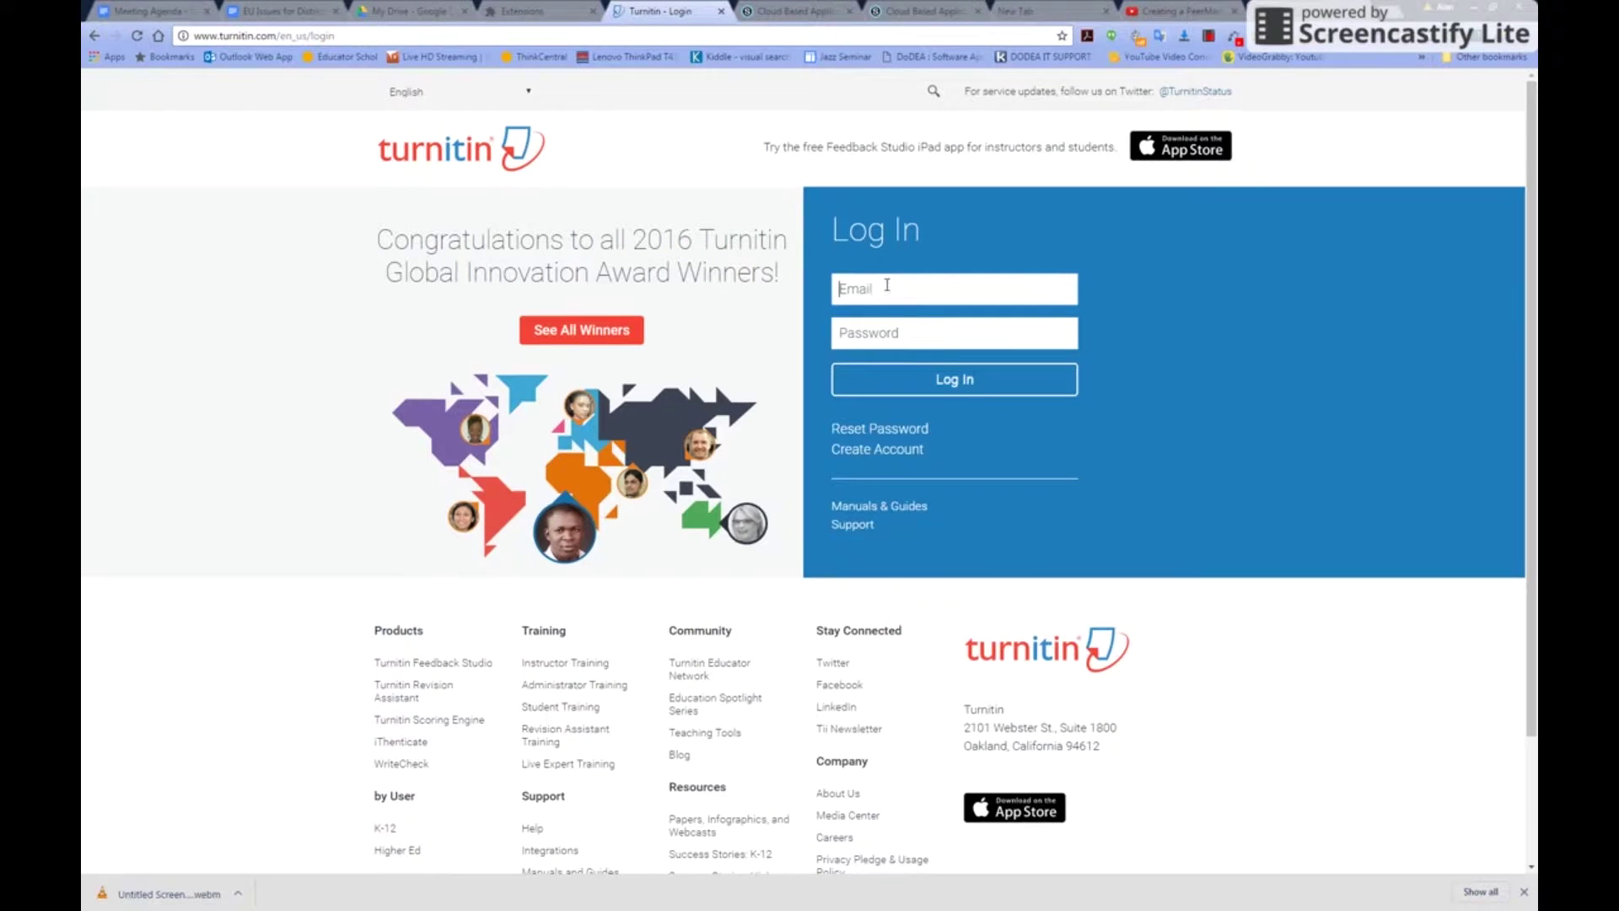
{"action": "left_click", "coordinate": [890, 335]}
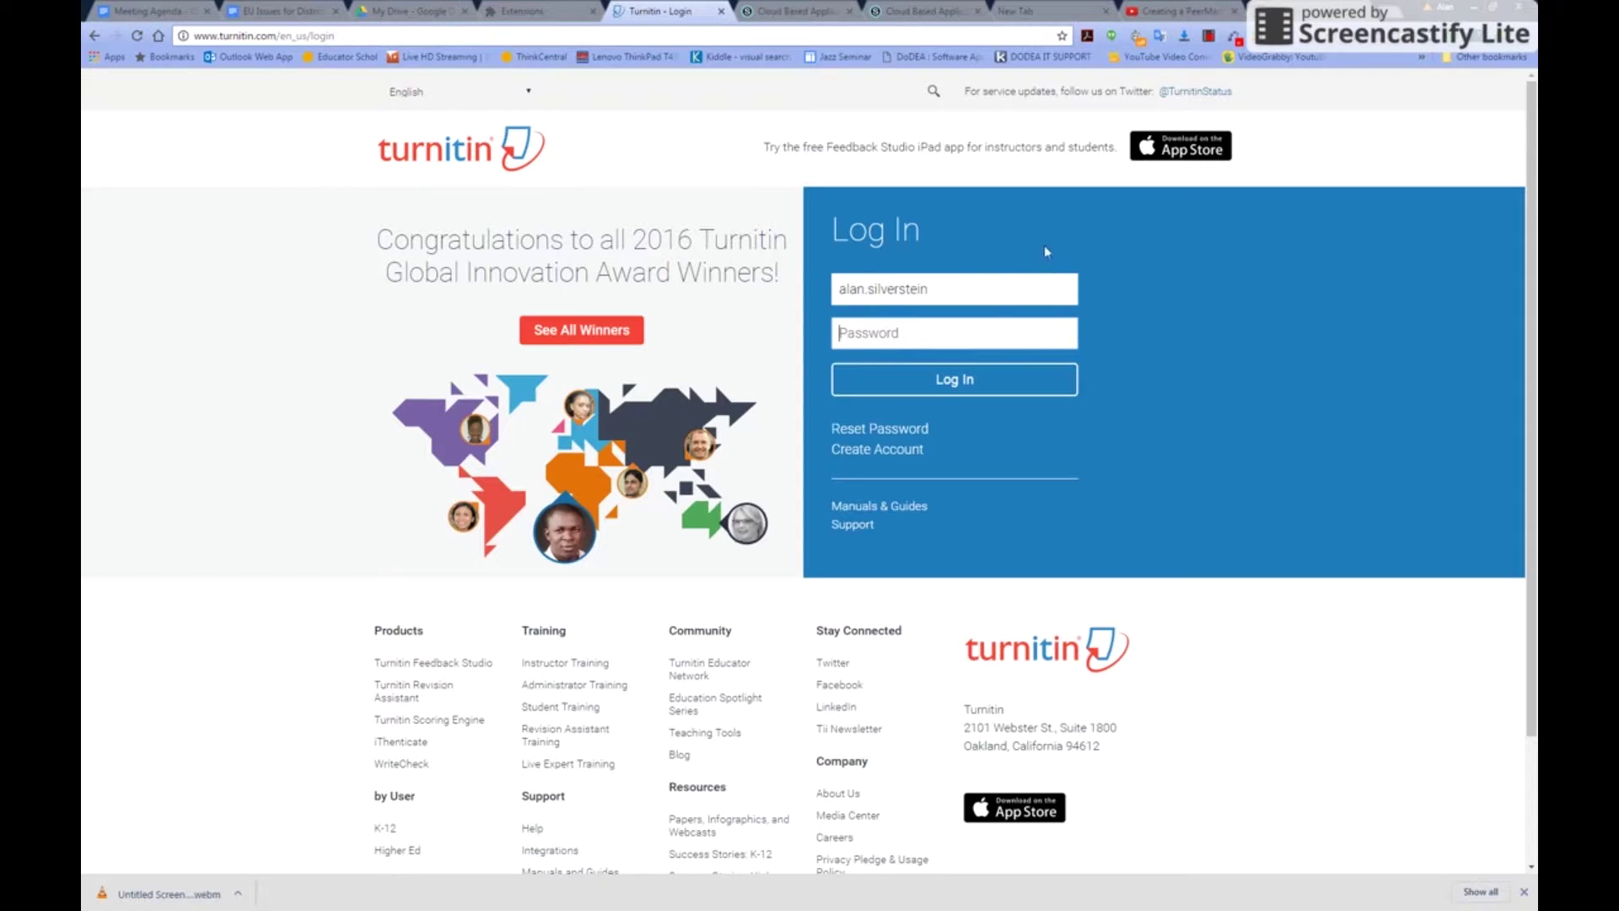
{"action": "left_click", "coordinate": [937, 290]}
{"action": "type", "text": "@"}
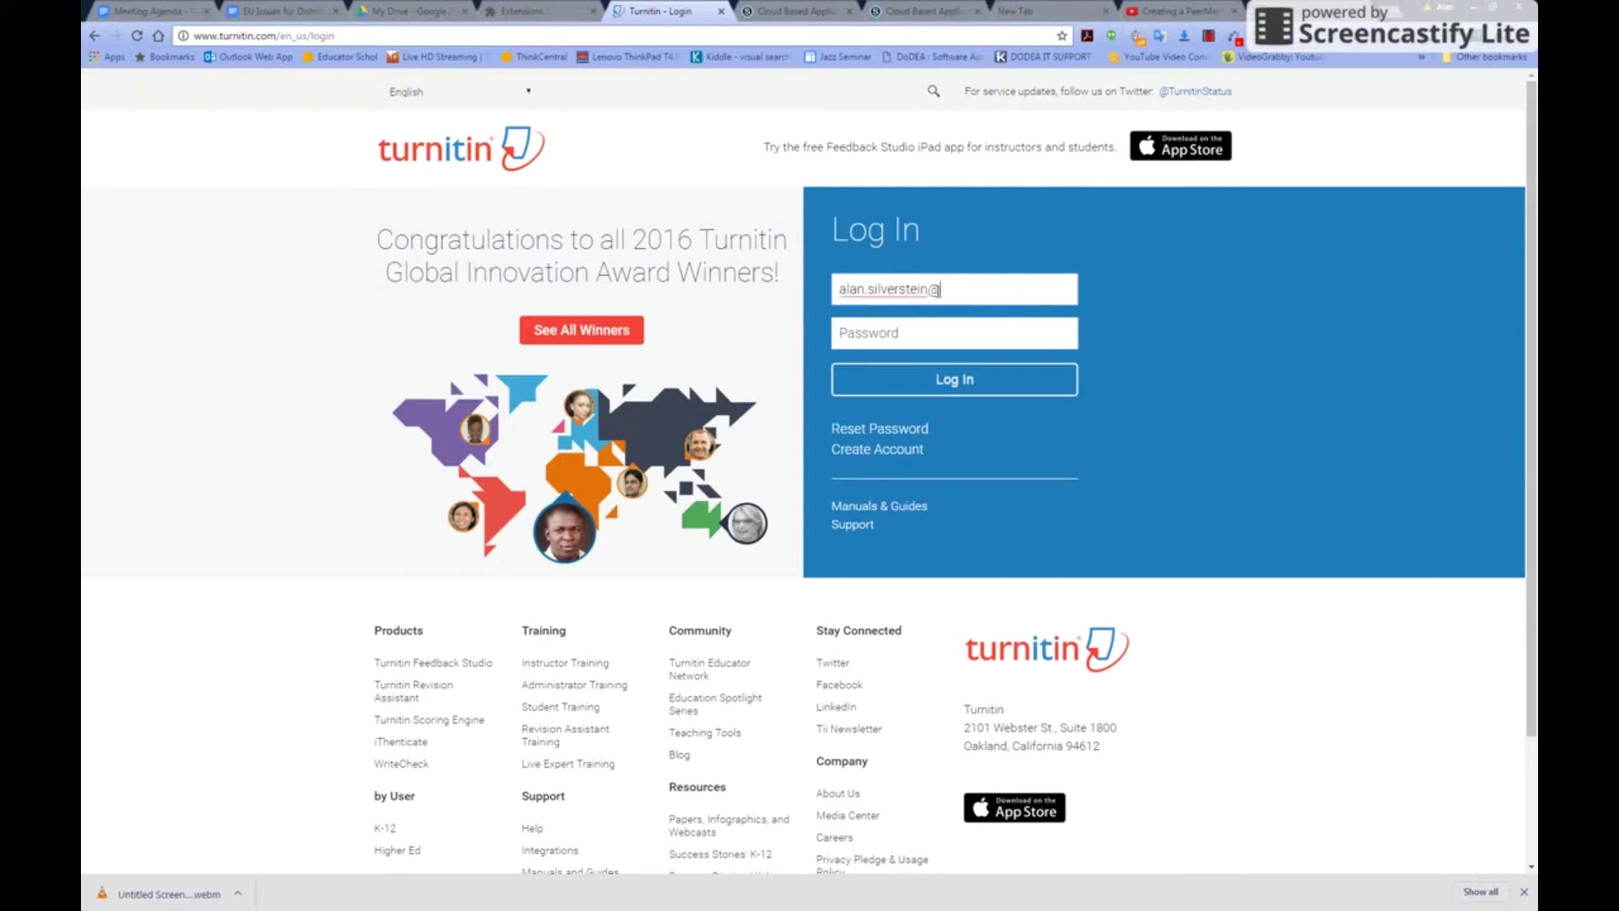
{"action": "type", "text": "student.dodea.edu"}
{"action": "key", "text": "Tab"}
{"action": "type", "text": "*********"}
{"action": "left_click", "coordinate": [956, 384]}
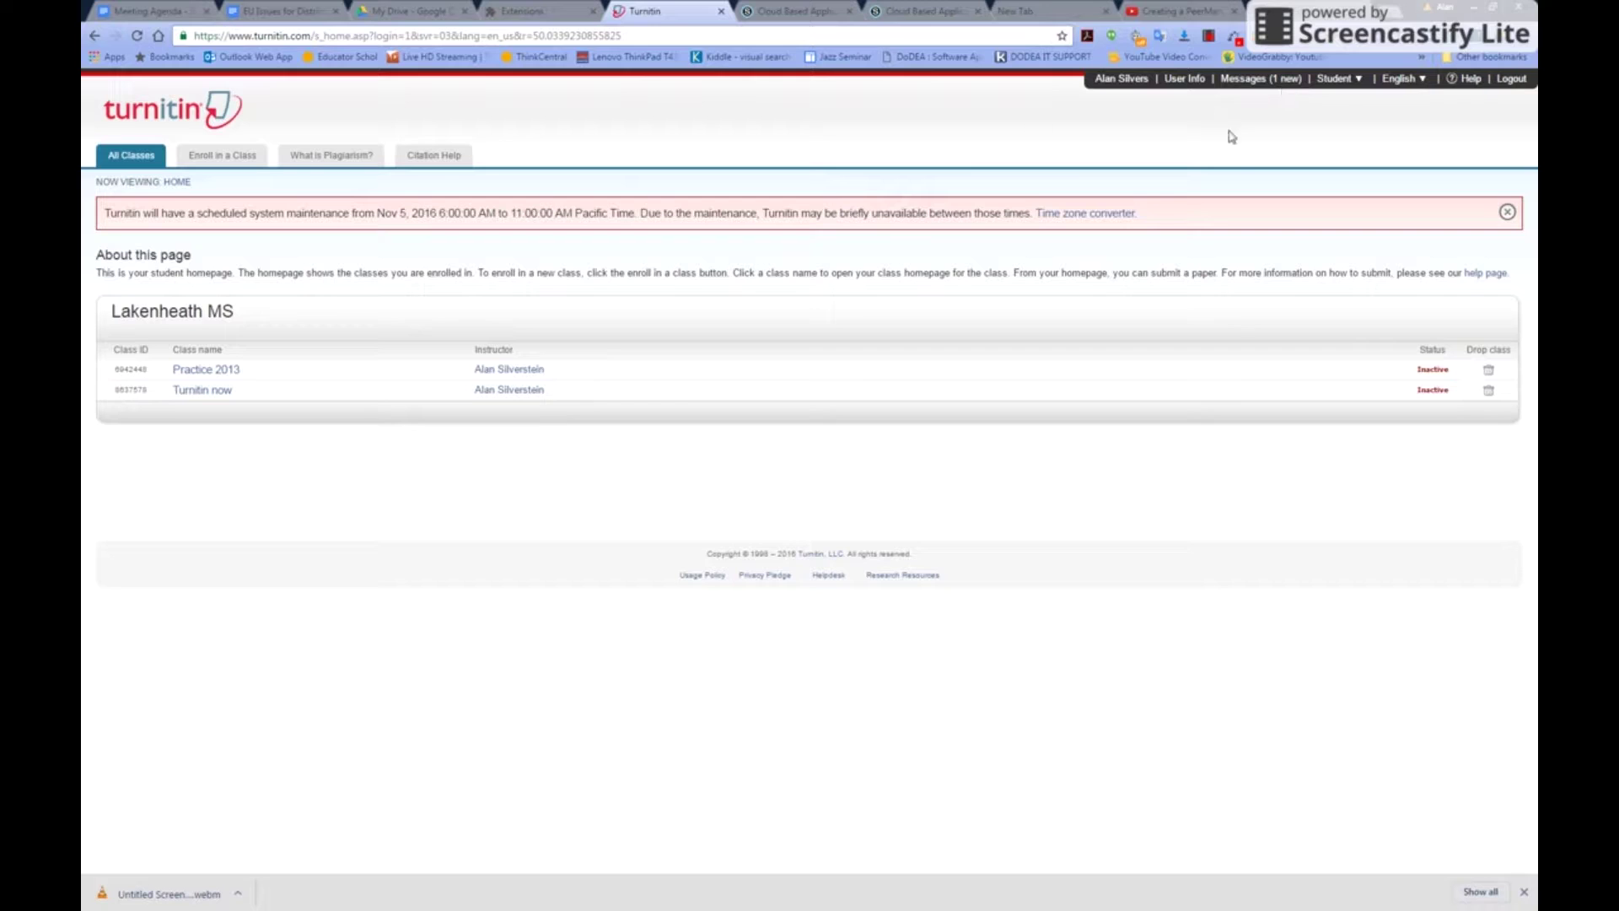
As instructor, start a new PeerMark assignment in the Cloud Based Applications for Education class
{"action": "left_click", "coordinate": [1341, 105]}
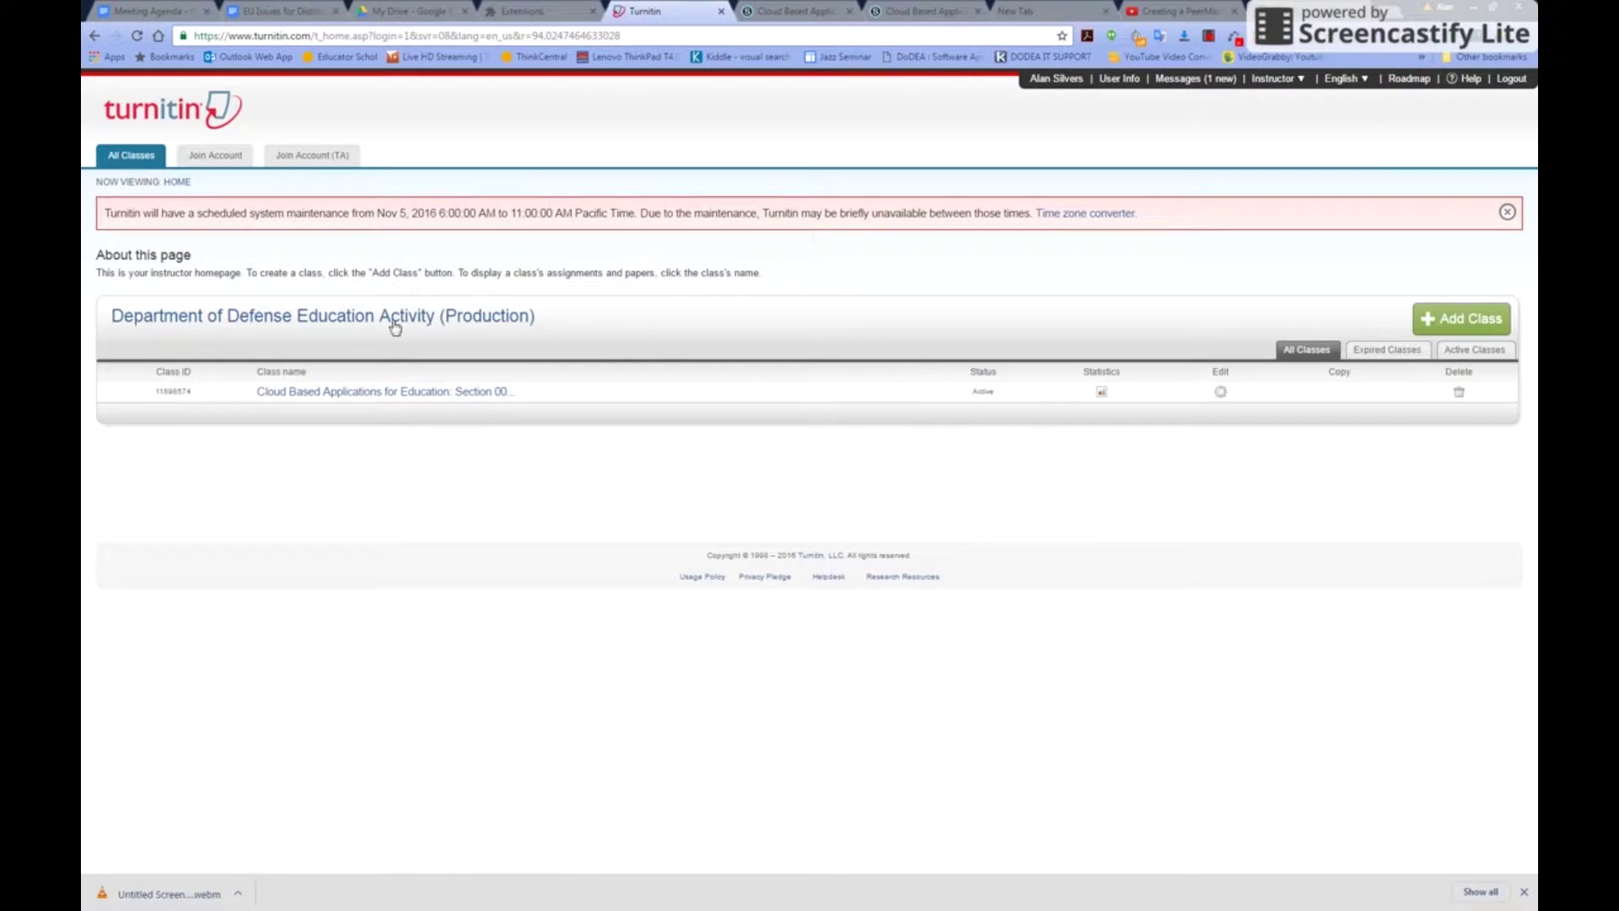
{"action": "left_click", "coordinate": [359, 393]}
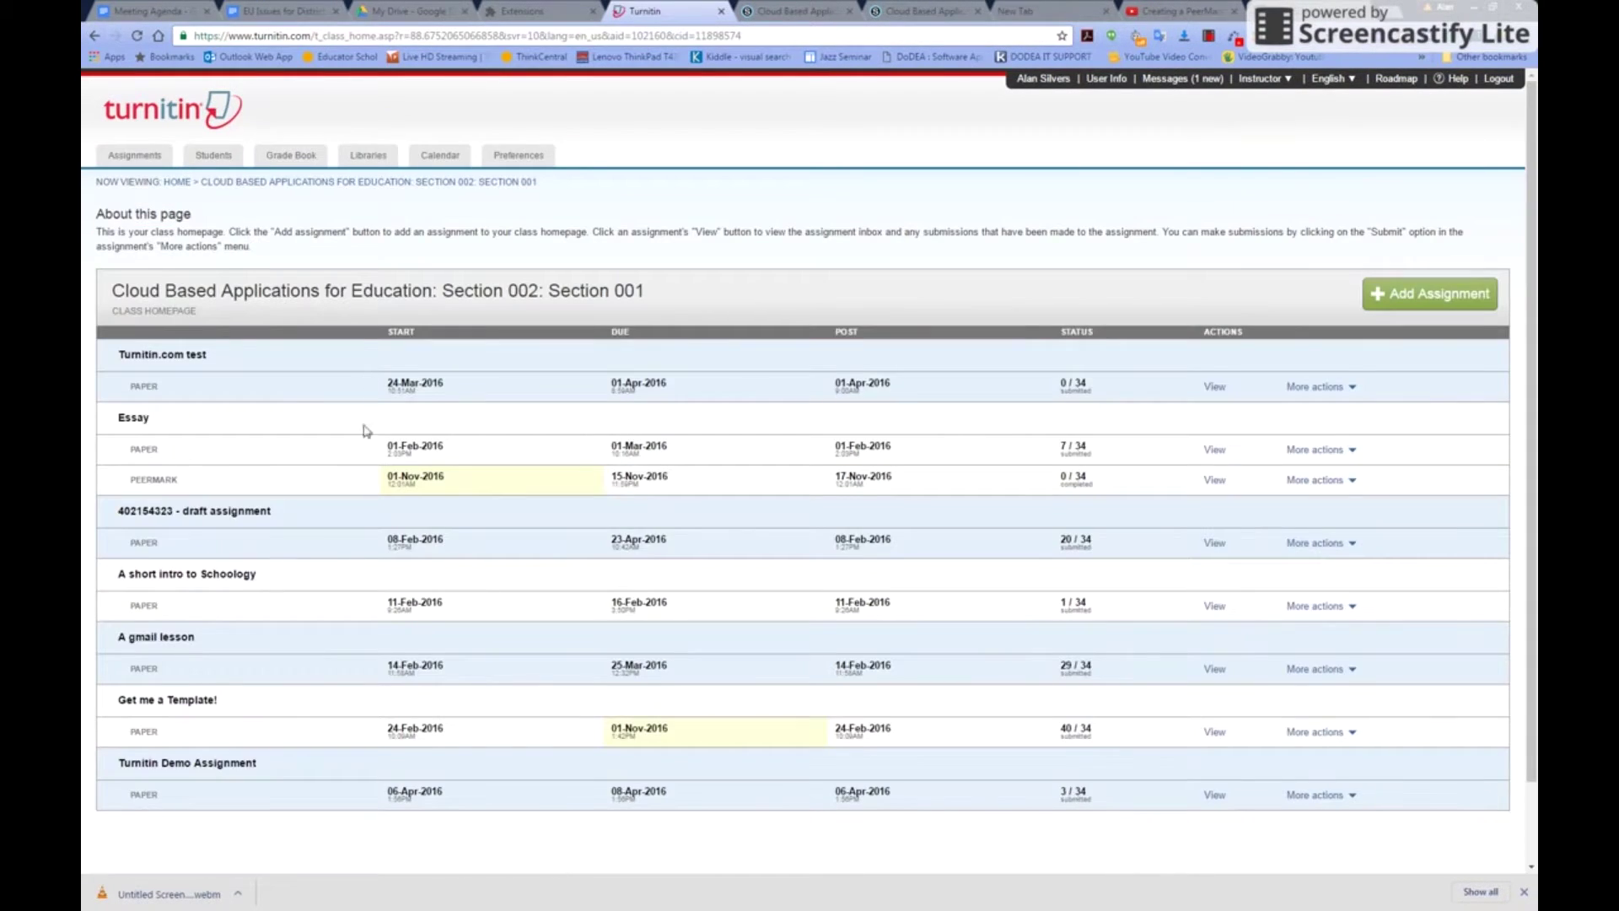
{"action": "scroll", "coordinate": [344, 770], "scroll_direction": "down", "scroll_amount": 2}
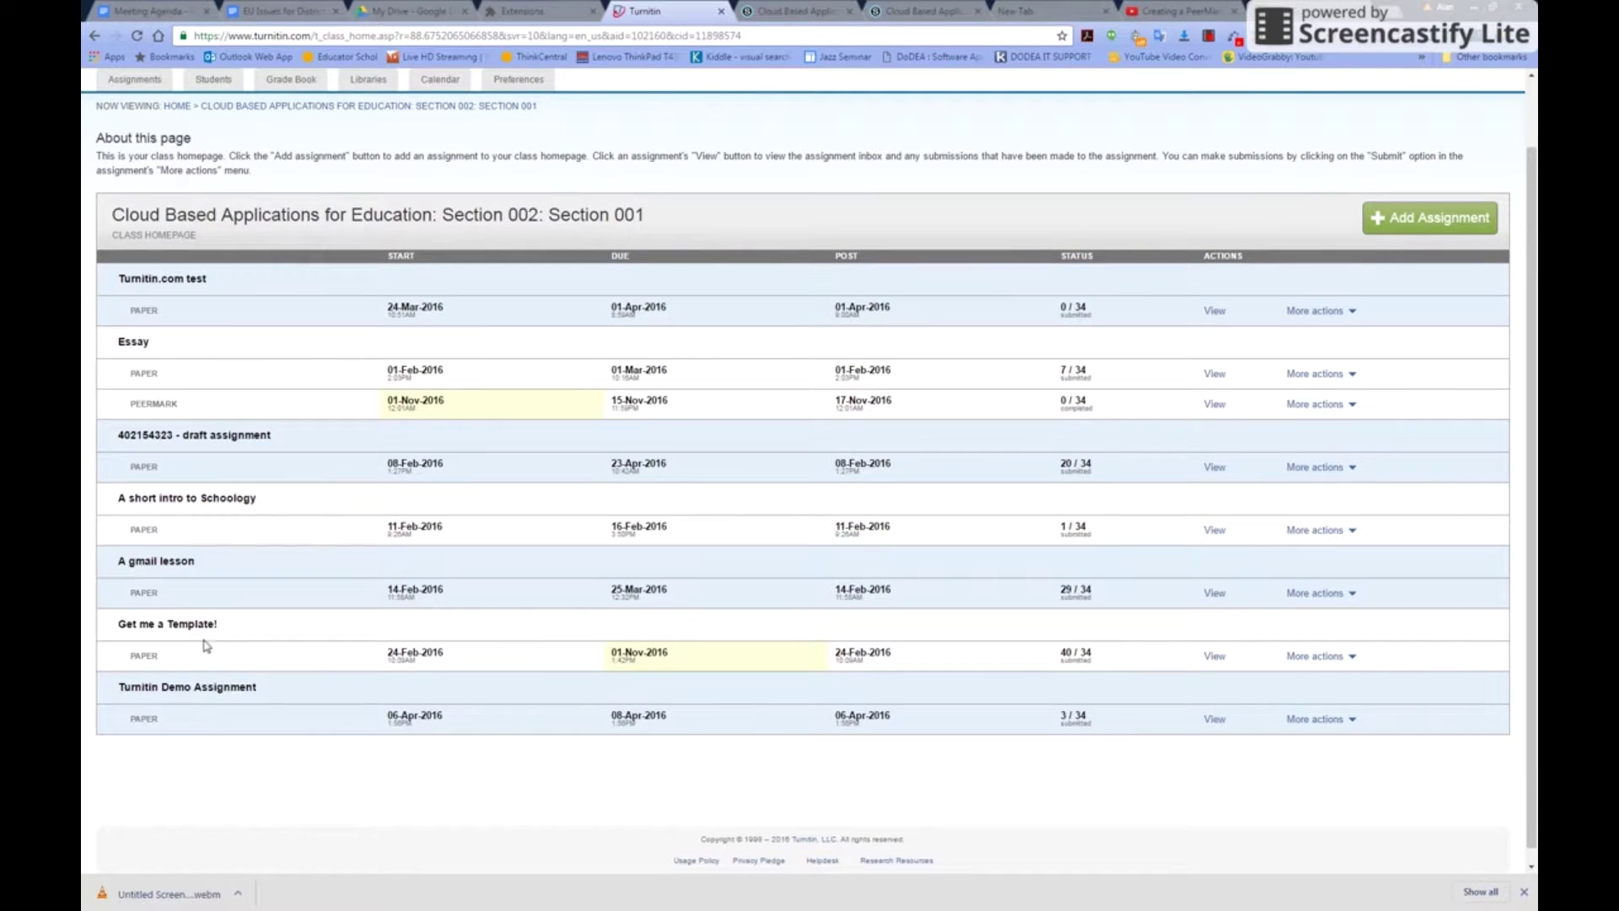
{"action": "left_click", "coordinate": [1431, 226]}
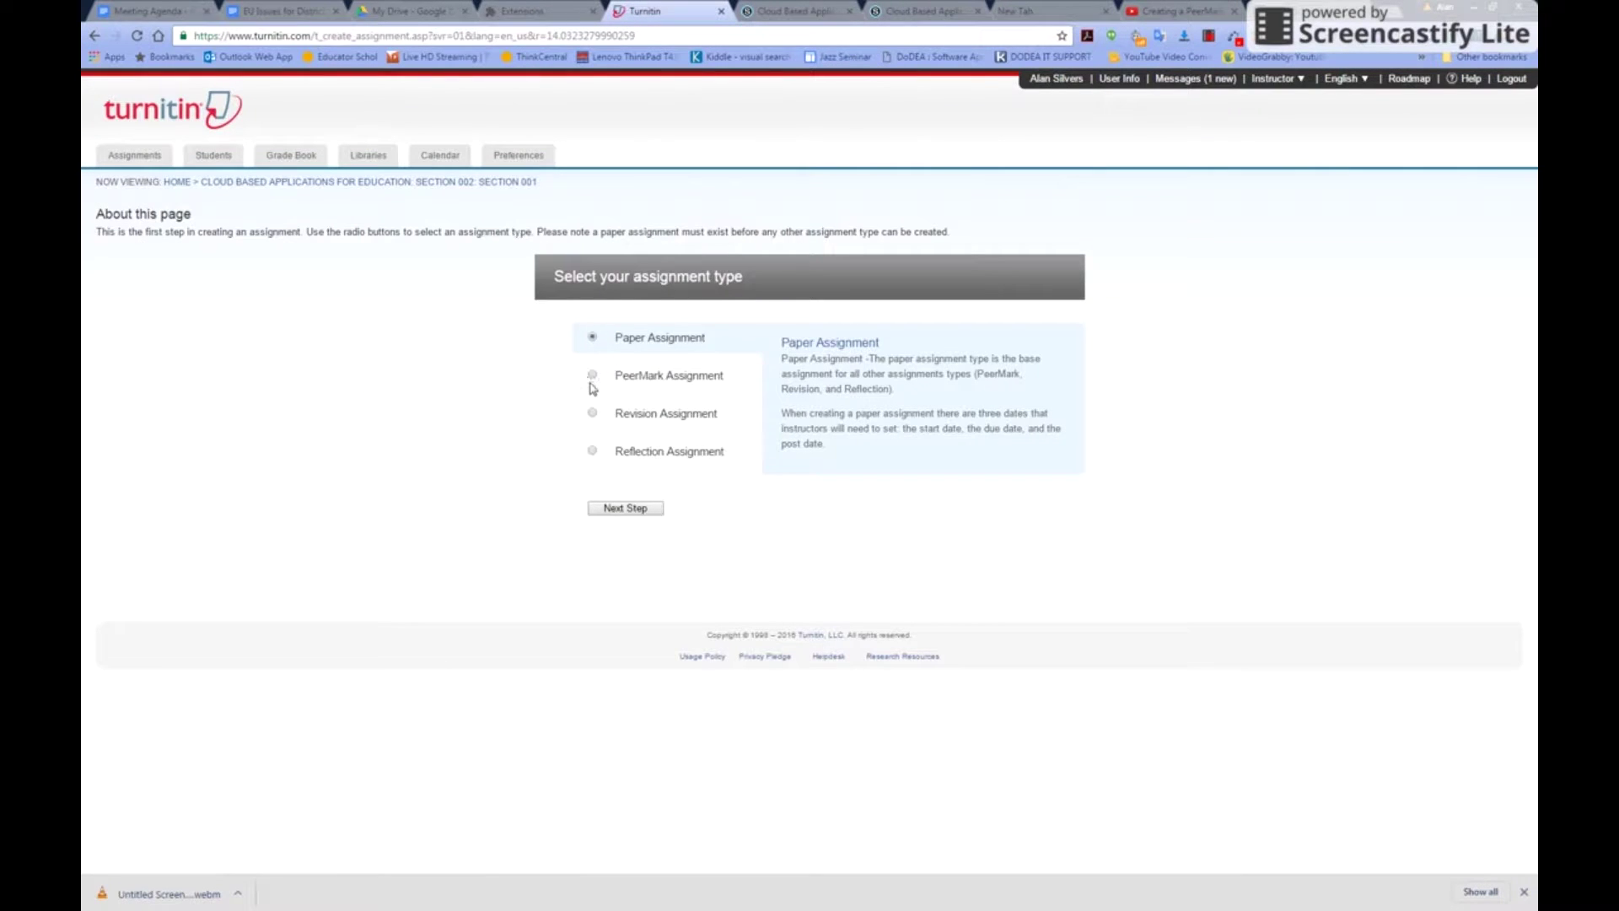
{"action": "left_click", "coordinate": [592, 375]}
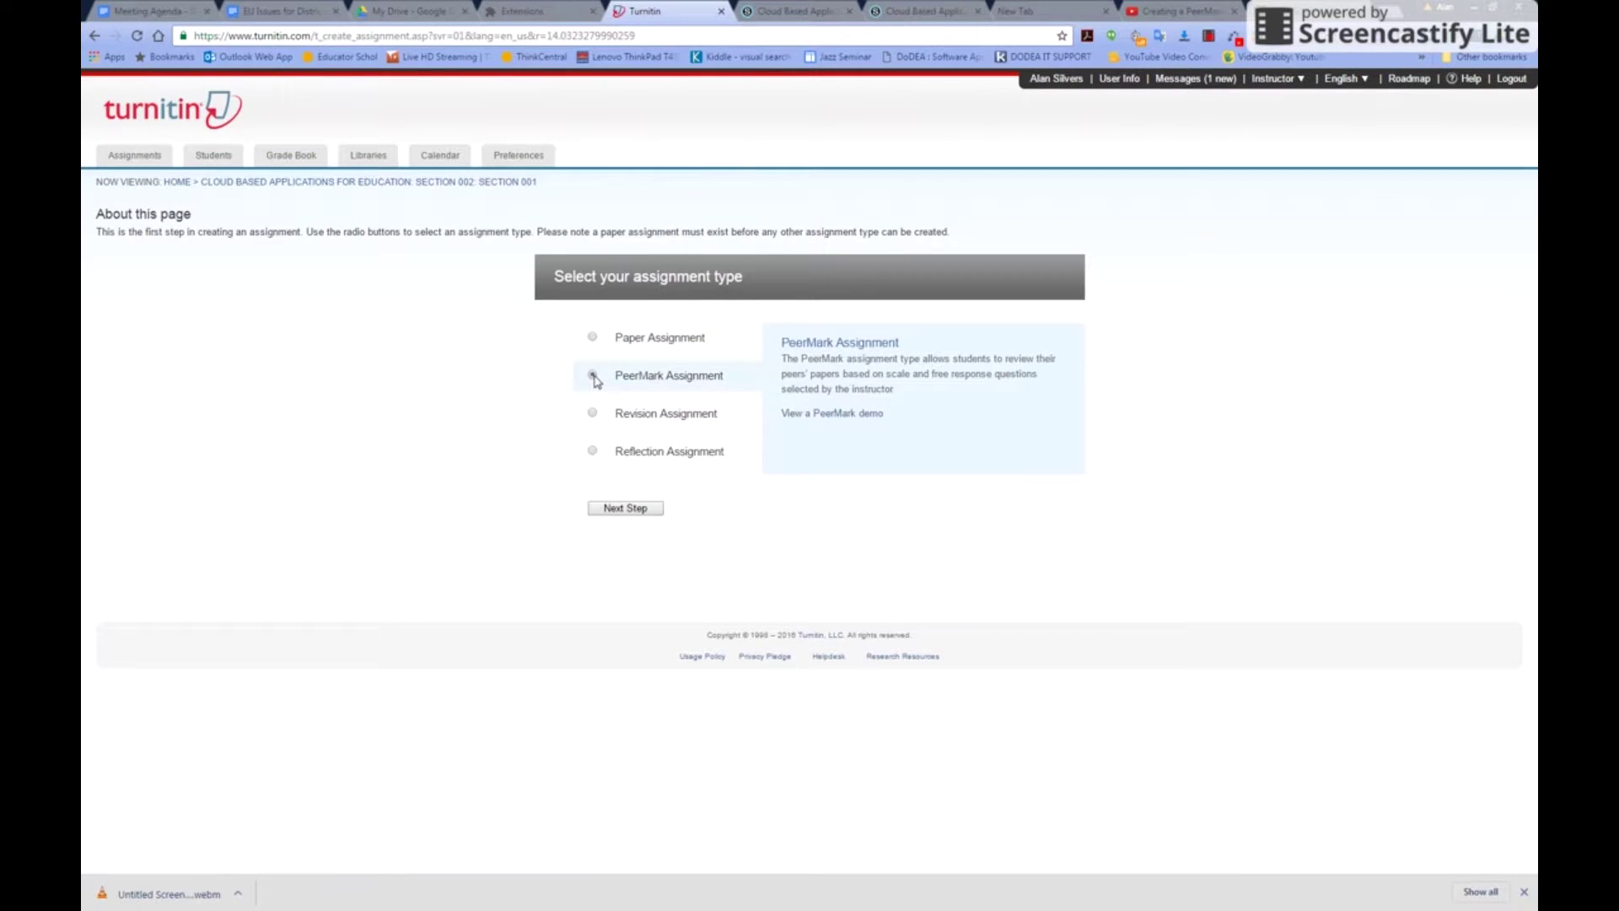
{"action": "left_click", "coordinate": [640, 511]}
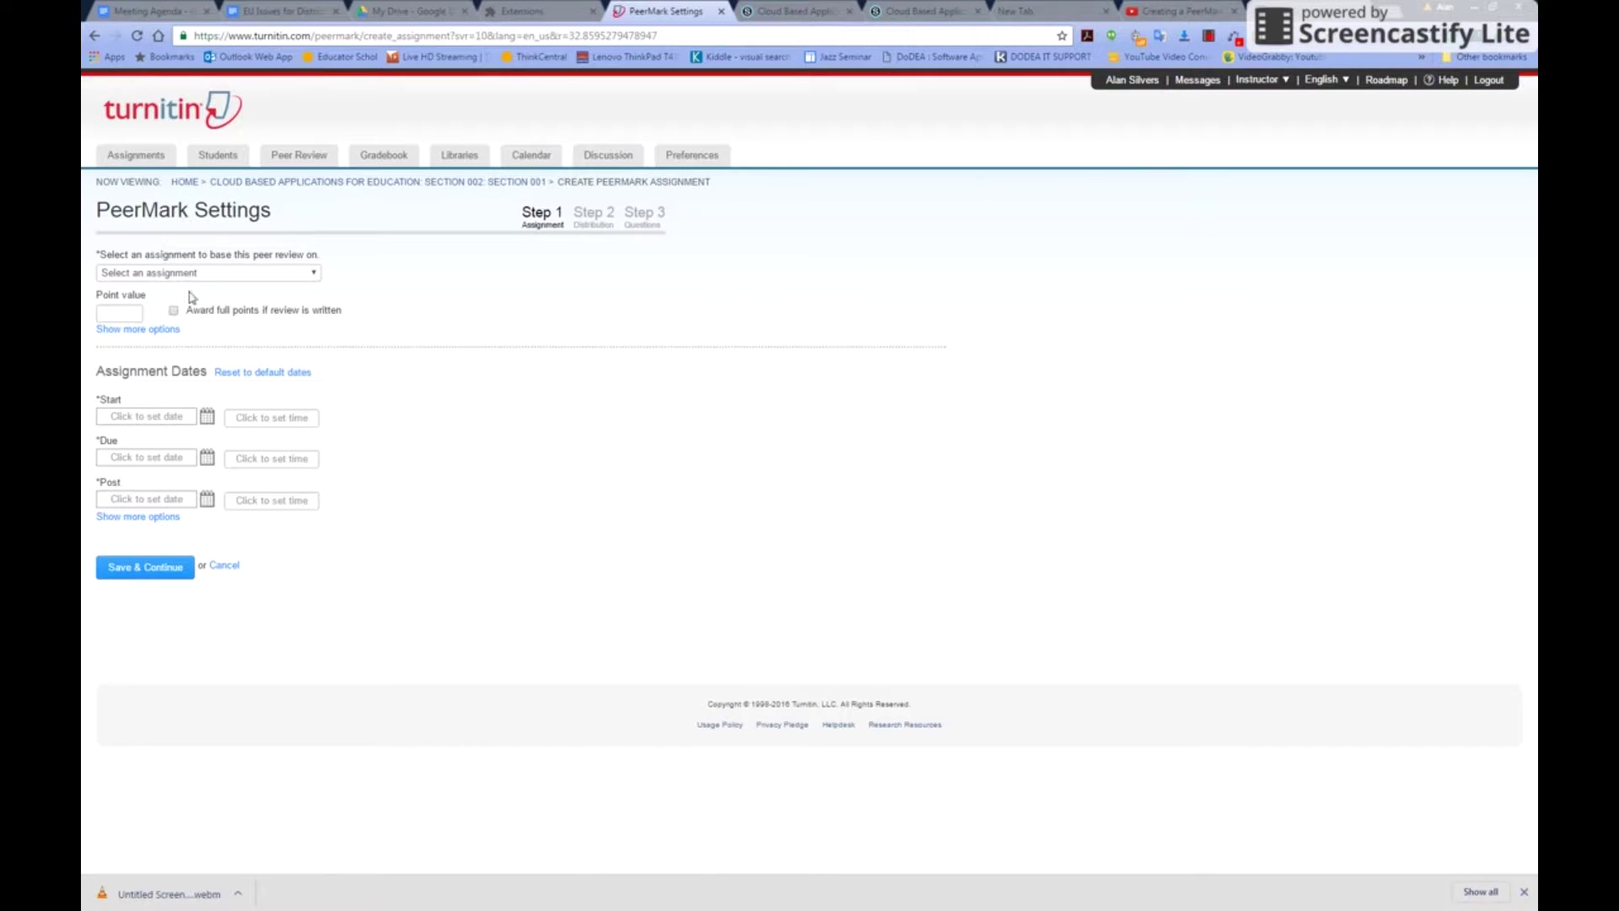
Base the PeerMark review on Get me a Template!, worth 10 points
{"action": "left_click", "coordinate": [221, 273]}
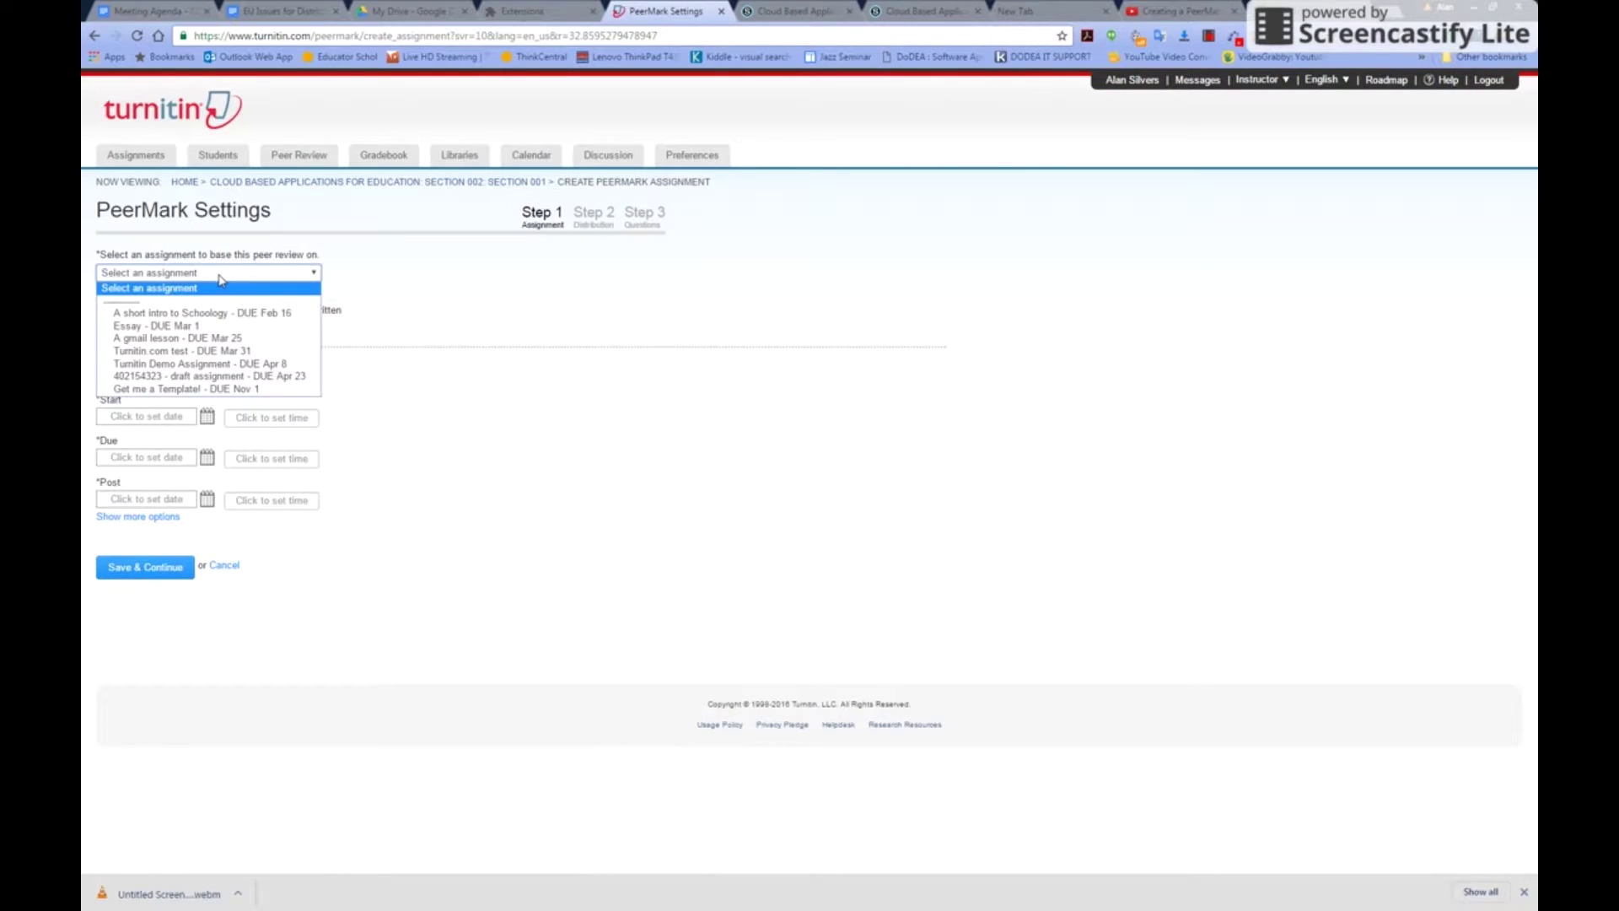
{"action": "left_click", "coordinate": [194, 389]}
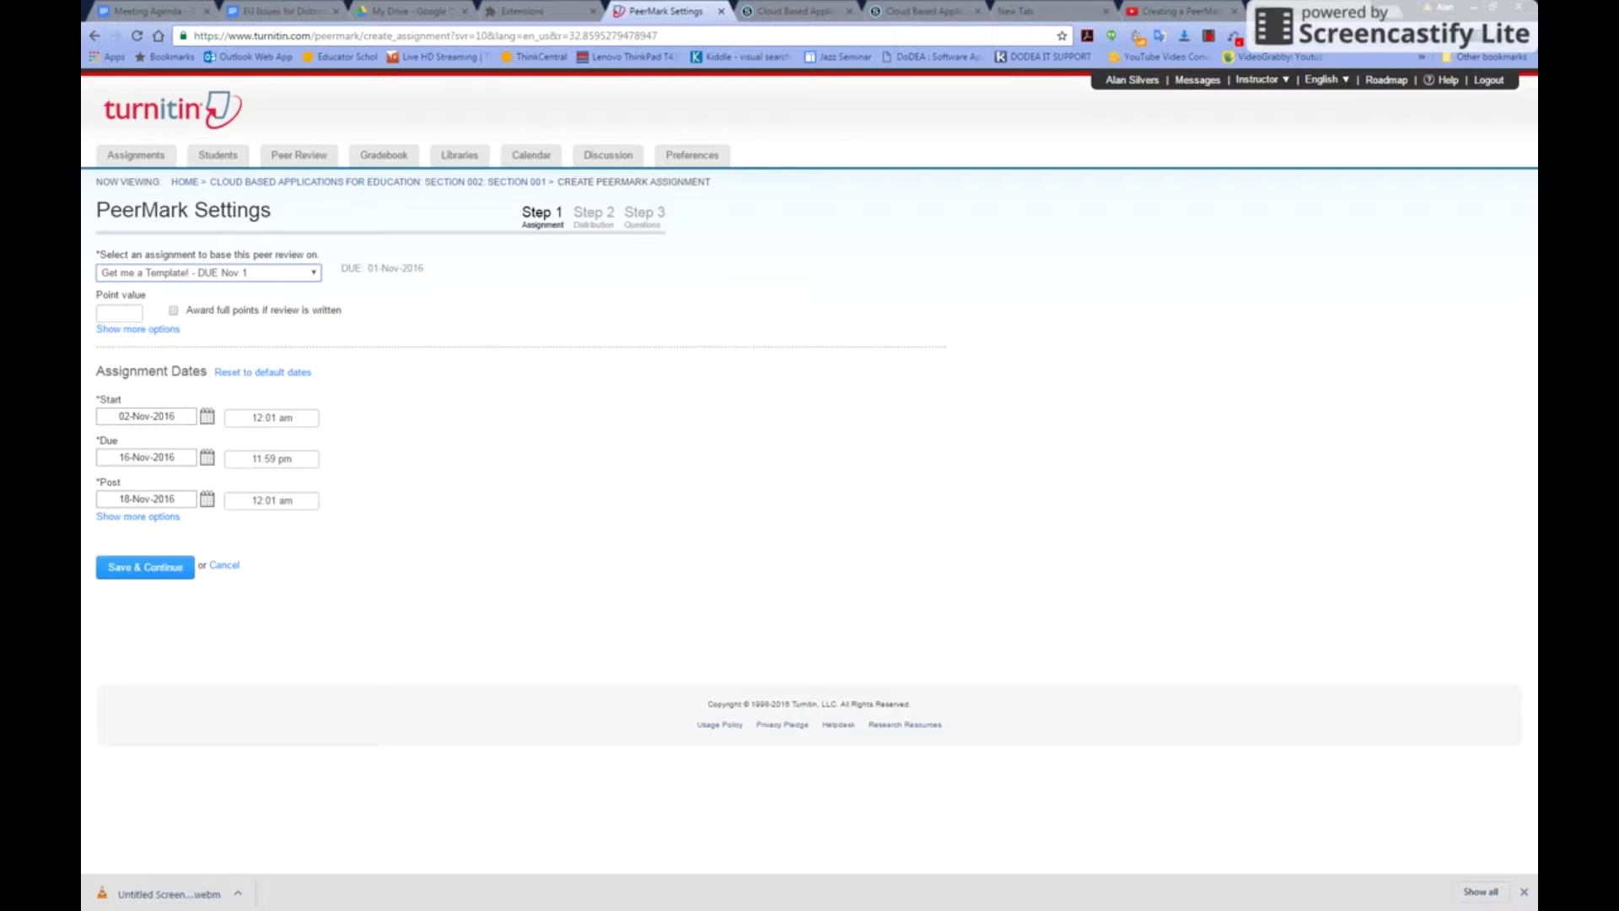
{"action": "left_click", "coordinate": [113, 313]}
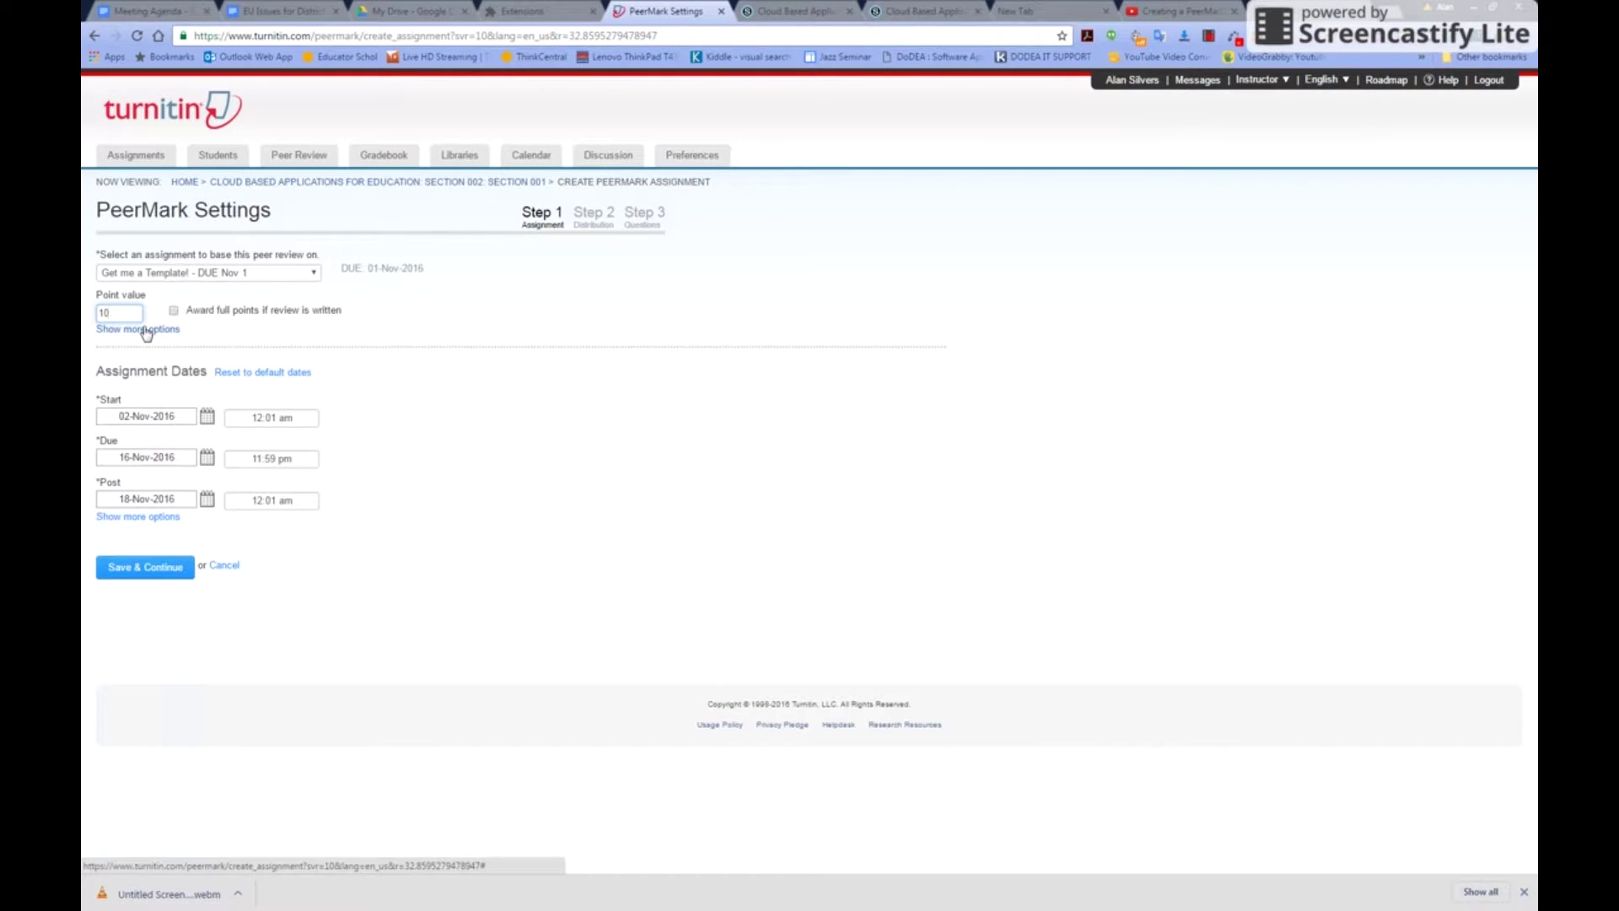
Title it Template Peer with instructions to review 2 classmates' templates
{"action": "left_click", "coordinate": [144, 335]}
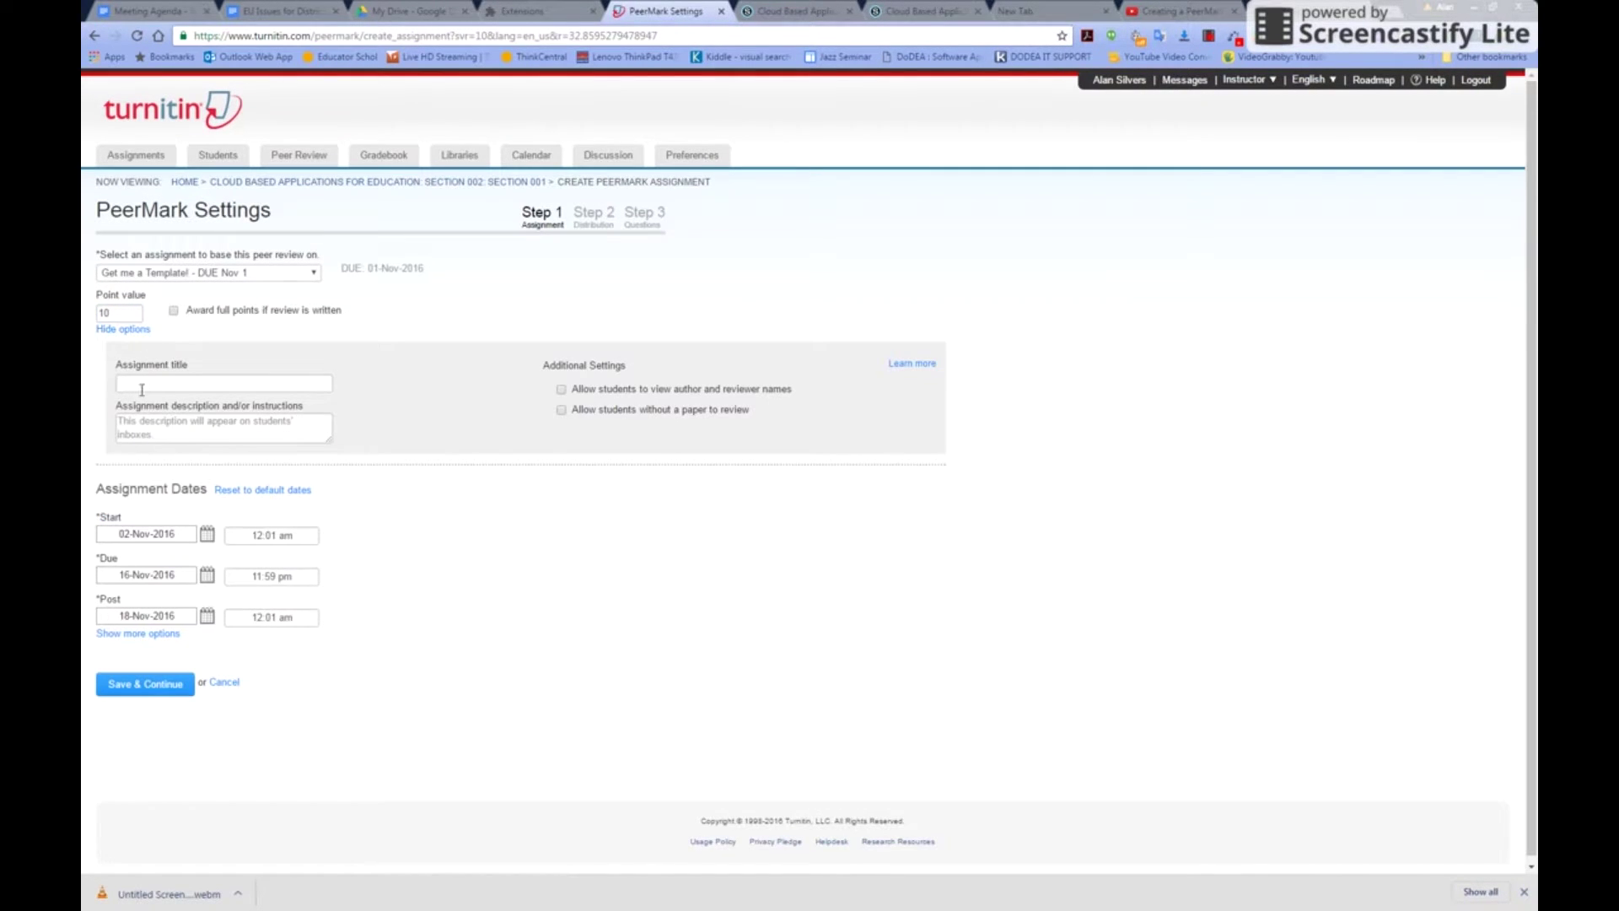
{"action": "left_click", "coordinate": [142, 381]}
{"action": "left_click", "coordinate": [175, 426]}
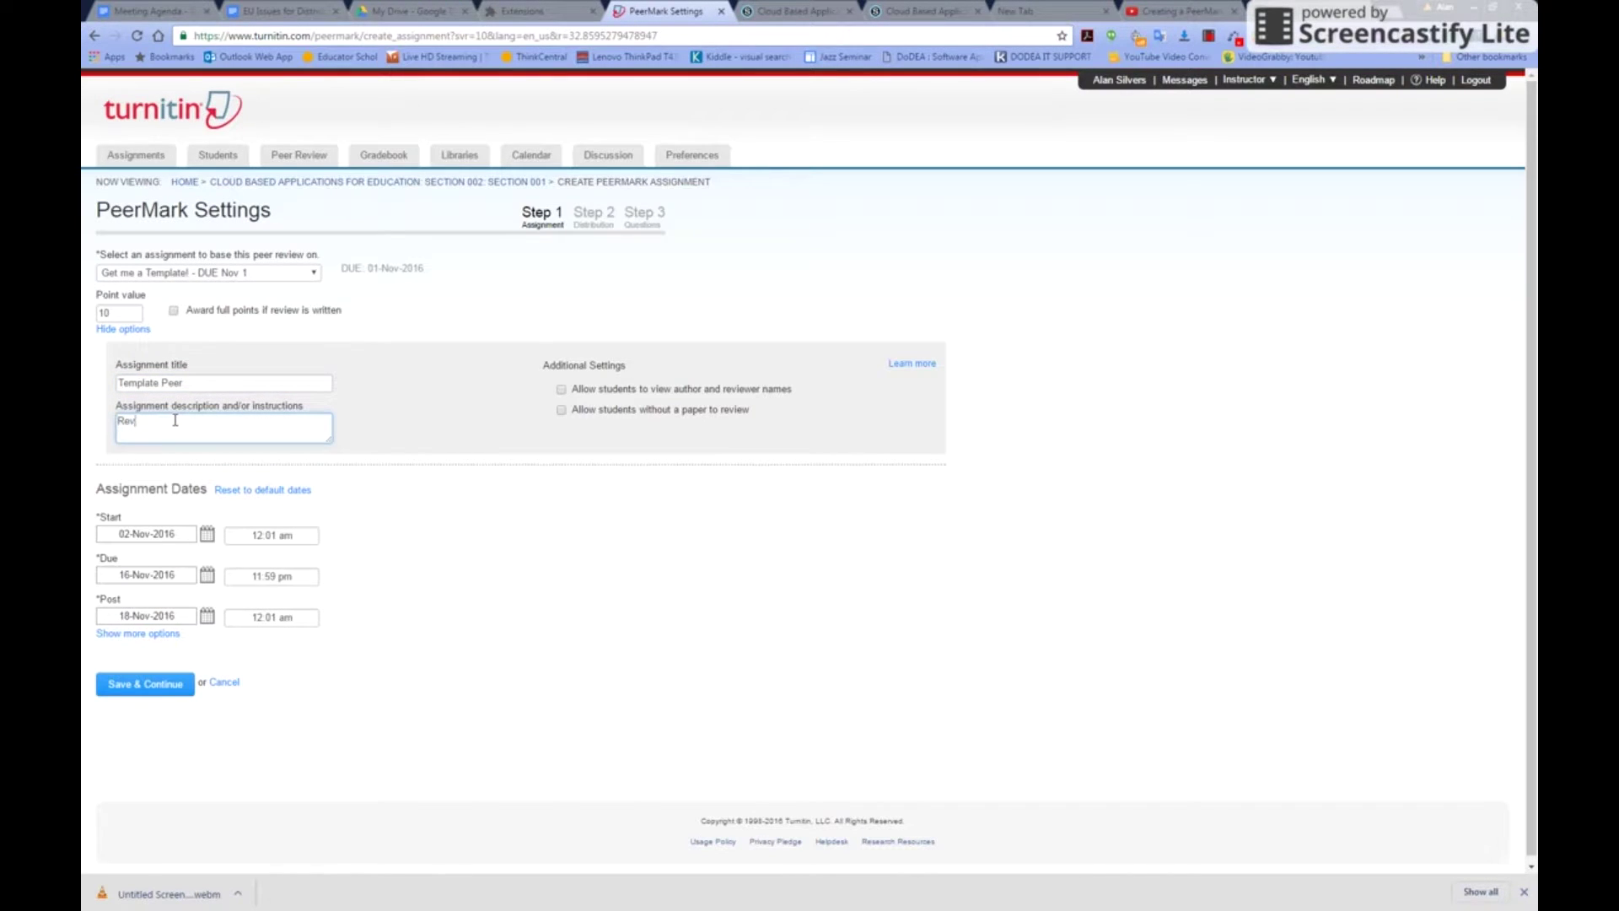
{"action": "type", "text": "Review 2 of your classmates templates"}
Let students see author and reviewer names, leaving reviewing without a paper turned off
{"action": "left_click", "coordinate": [560, 392]}
{"action": "left_click", "coordinate": [561, 411]}
{"action": "left_click", "coordinate": [561, 411]}
{"action": "scroll", "coordinate": [546, 535], "scroll_direction": "down", "scroll_amount": 1}
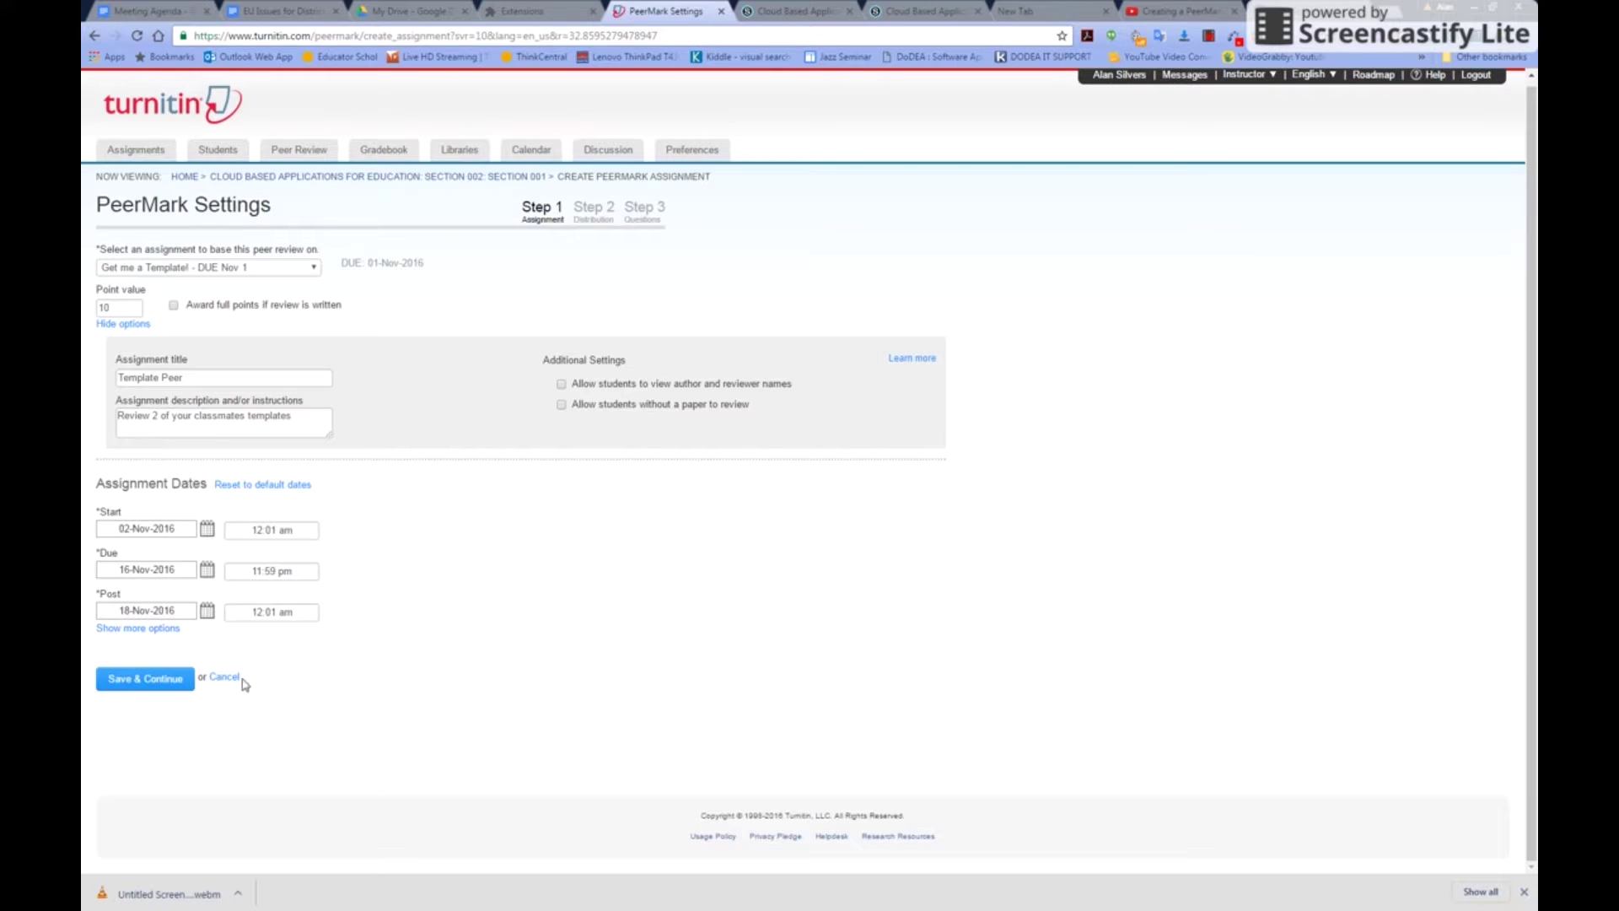
Distribute 2 papers automatically plus a required self-review, 3 reviews in total
{"action": "left_click", "coordinate": [160, 688]}
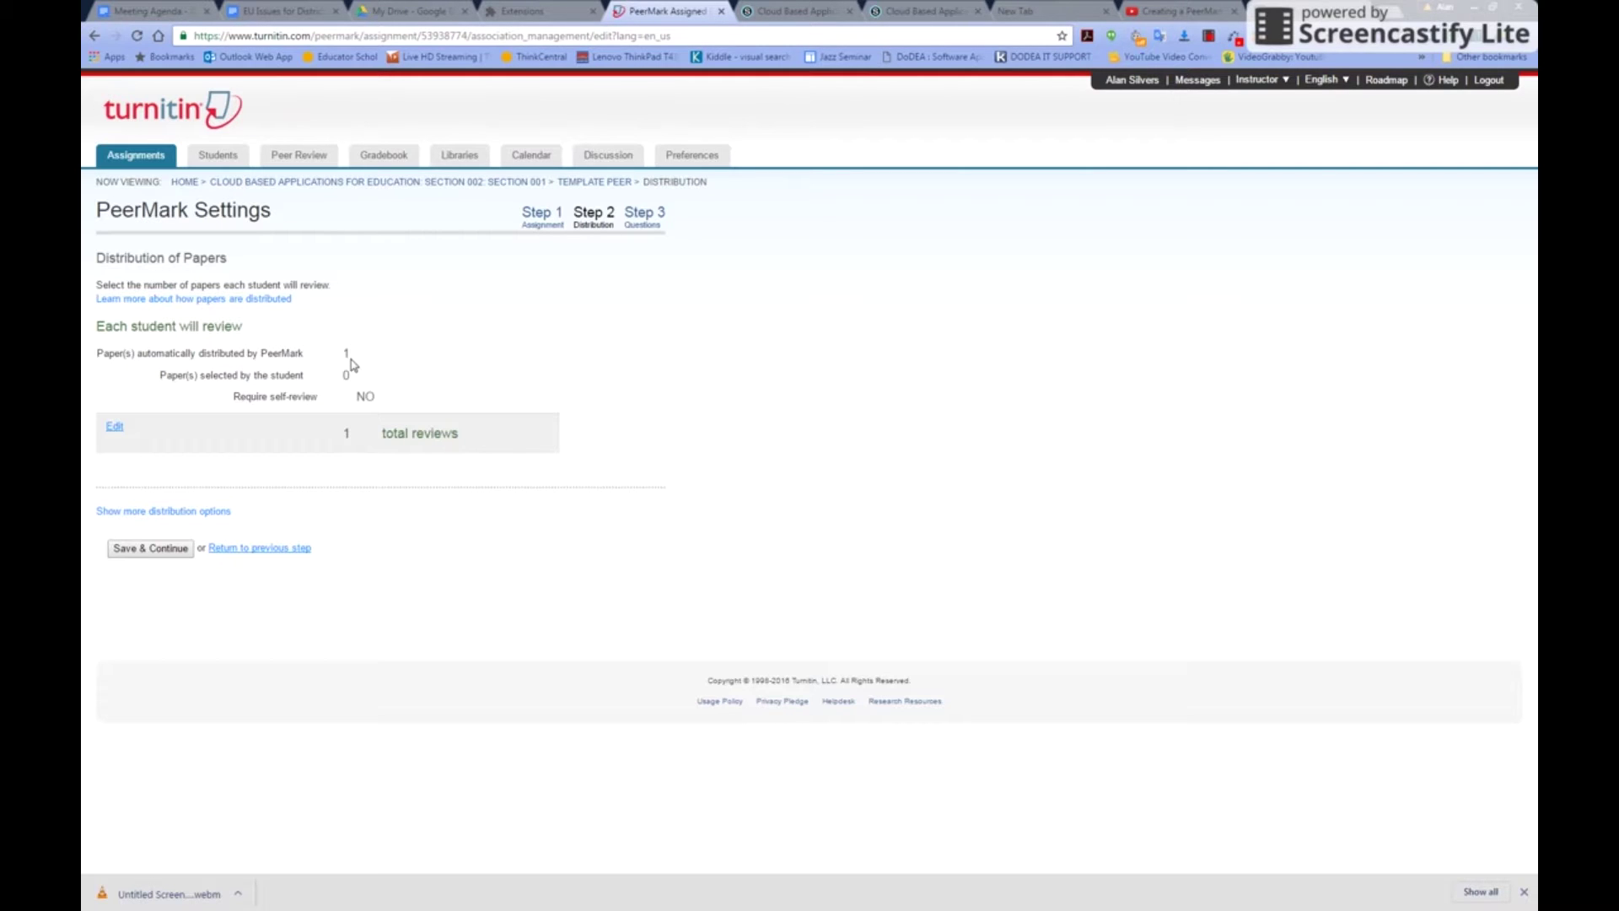
{"action": "left_click", "coordinate": [115, 426]}
{"action": "double_click", "coordinate": [374, 355]}
{"action": "type", "text": "2"}
{"action": "left_click", "coordinate": [348, 377]}
{"action": "left_click", "coordinate": [346, 398]}
{"action": "left_click", "coordinate": [163, 512]}
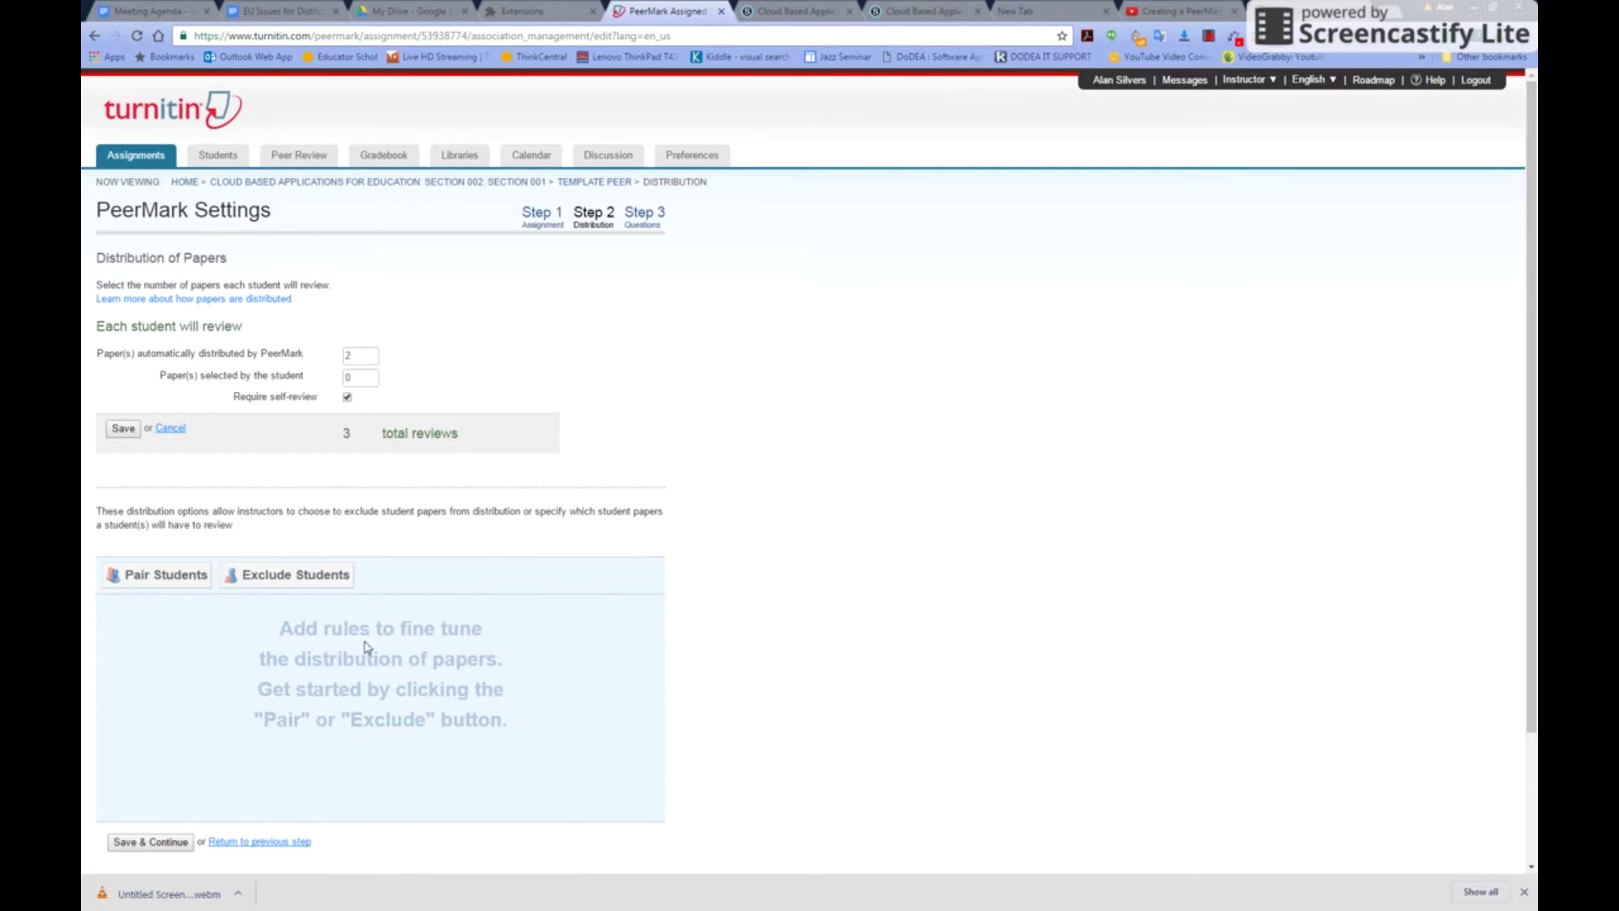
{"action": "scroll", "coordinate": [601, 677], "scroll_direction": "down", "scroll_amount": 2}
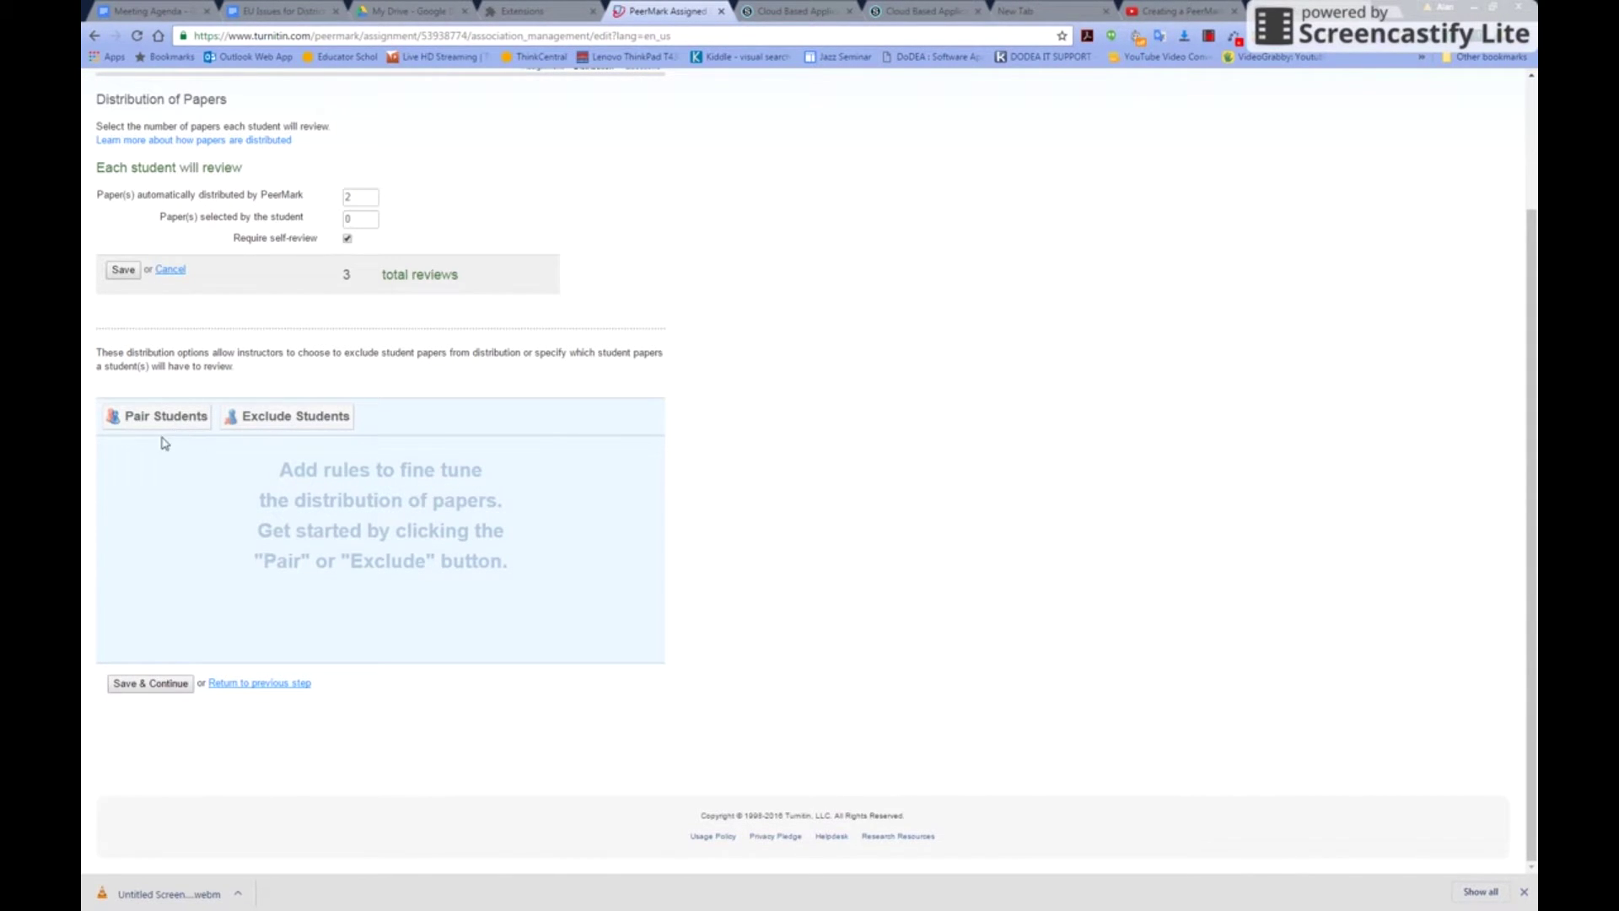
{"action": "left_click", "coordinate": [167, 418]}
{"action": "left_click", "coordinate": [133, 471]}
{"action": "left_click", "coordinate": [145, 486]}
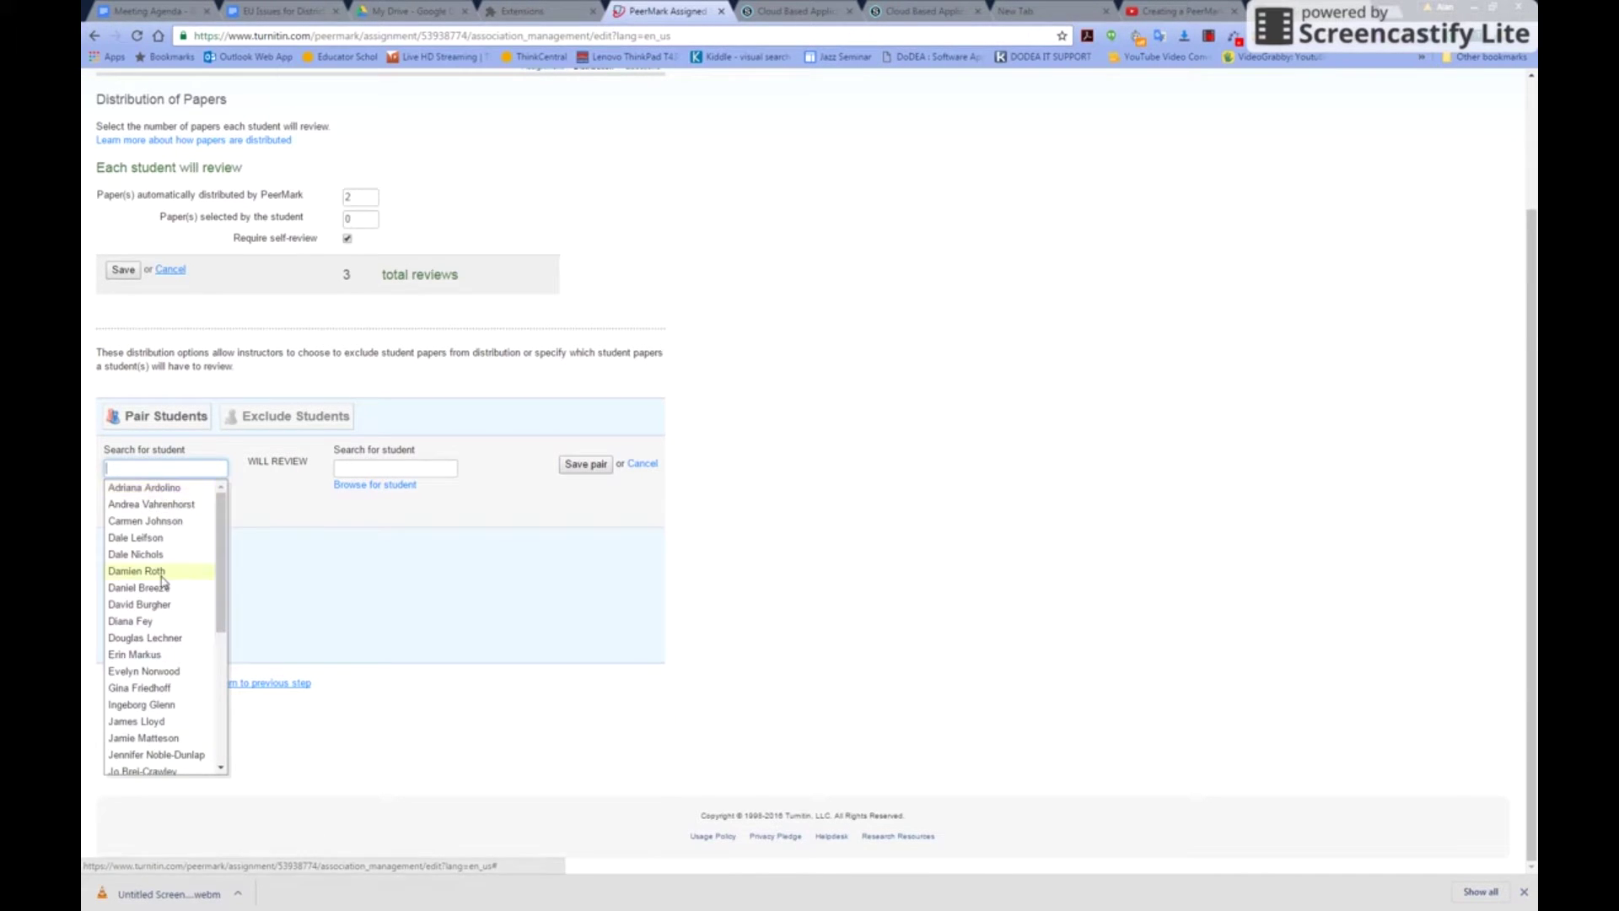
{"action": "scroll", "coordinate": [155, 628], "scroll_direction": "down", "scroll_amount": 6}
{"action": "scroll", "coordinate": [169, 640], "scroll_direction": "up", "scroll_amount": 8}
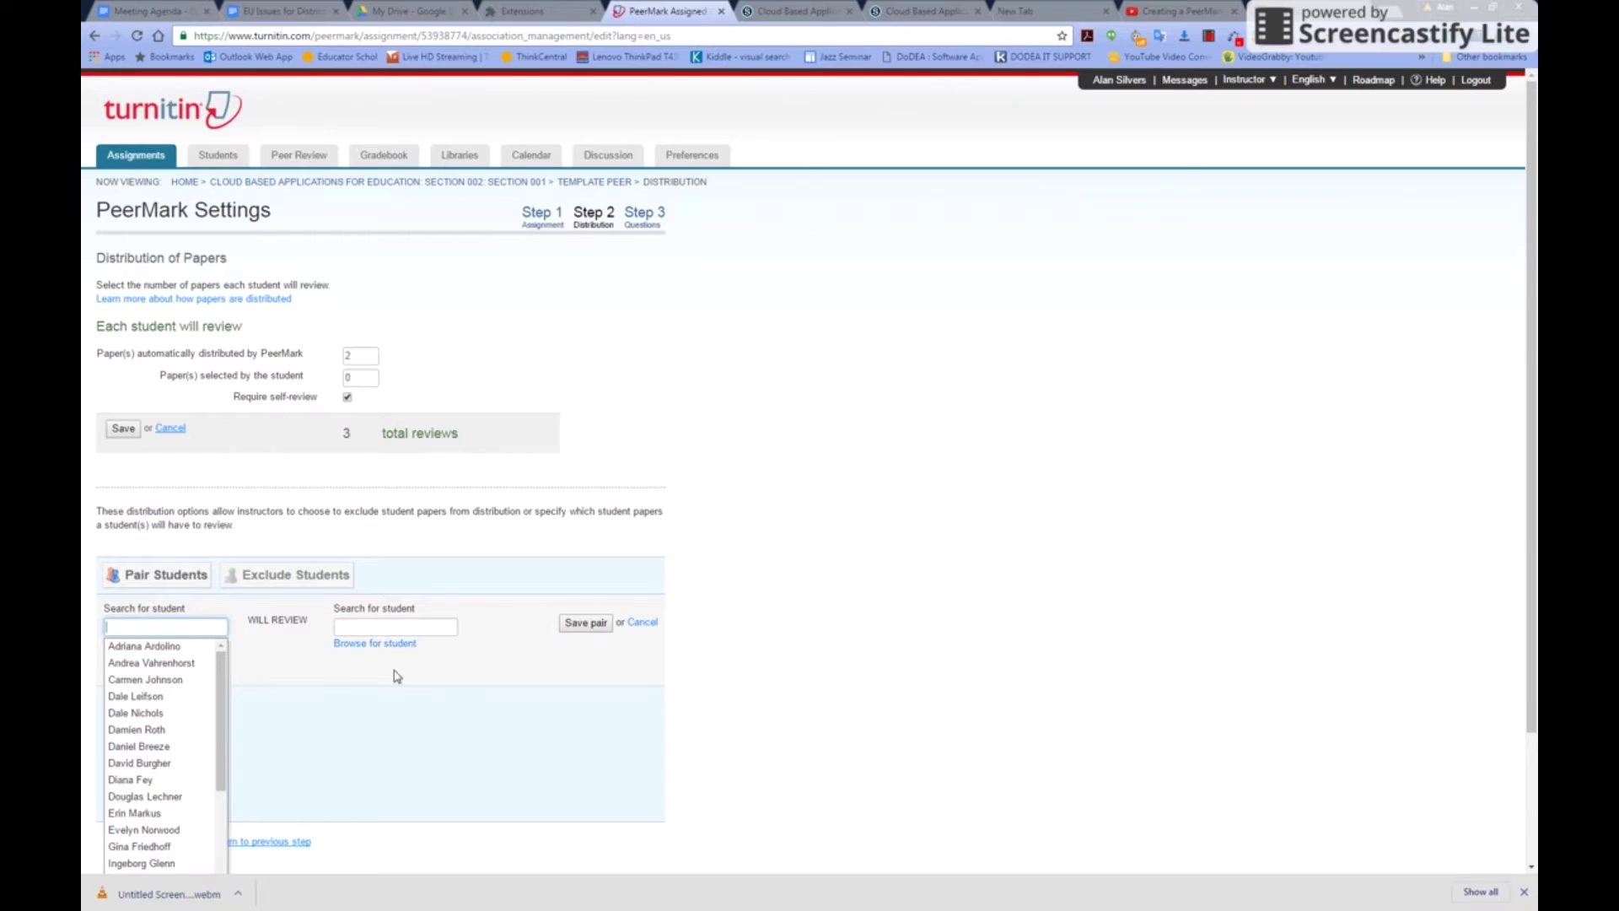
{"action": "scroll", "coordinate": [504, 646], "scroll_direction": "down", "scroll_amount": 2}
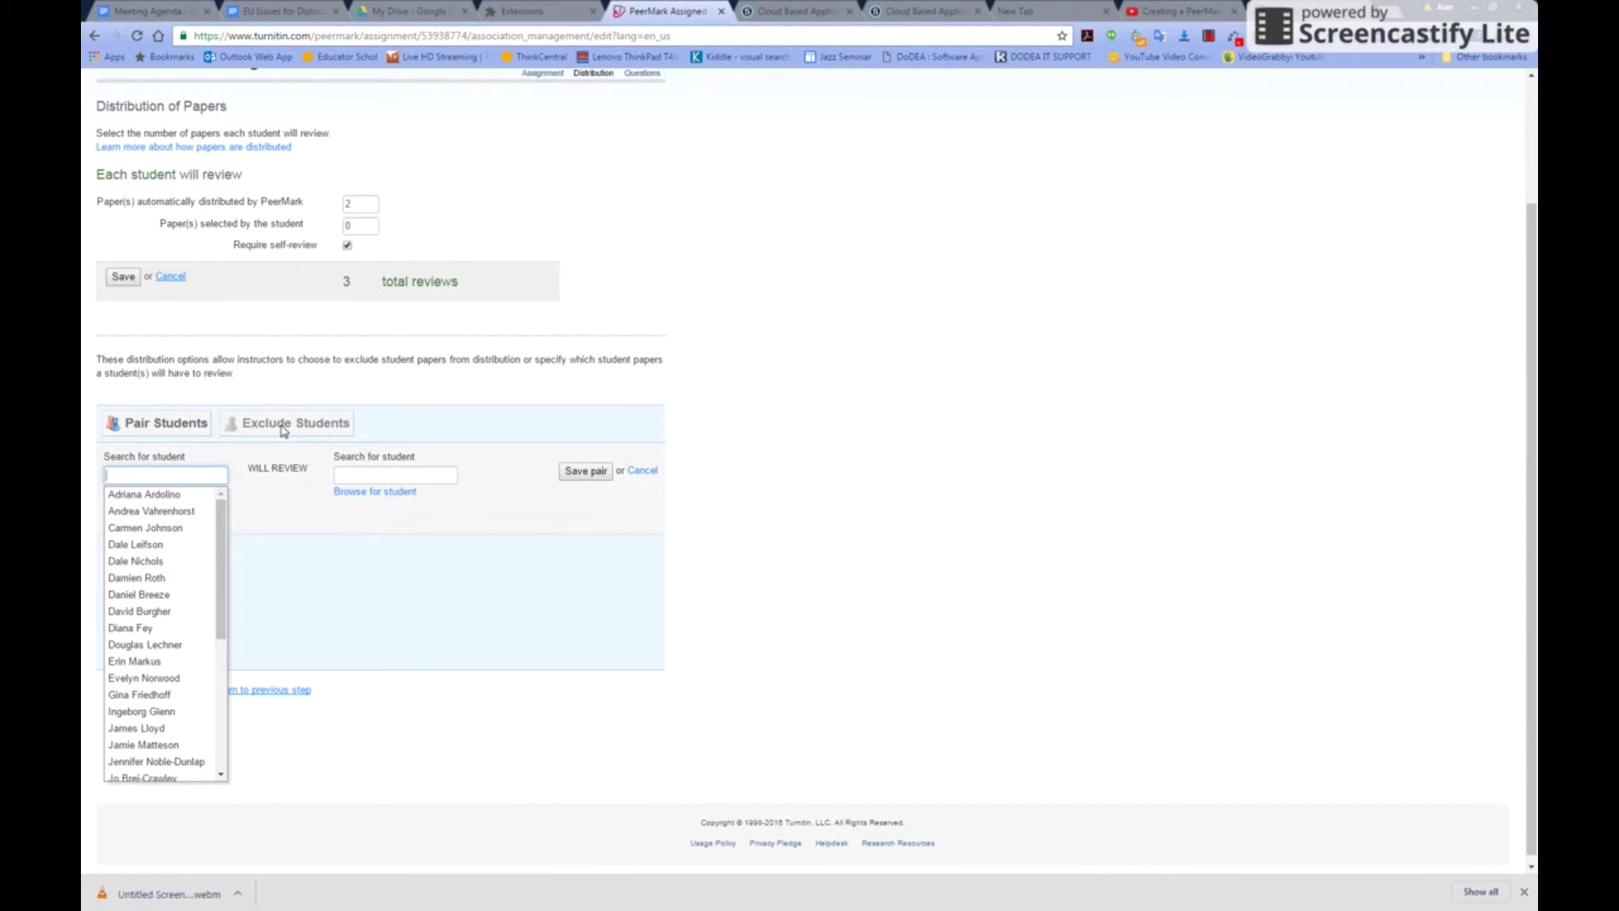
{"action": "left_click", "coordinate": [328, 537]}
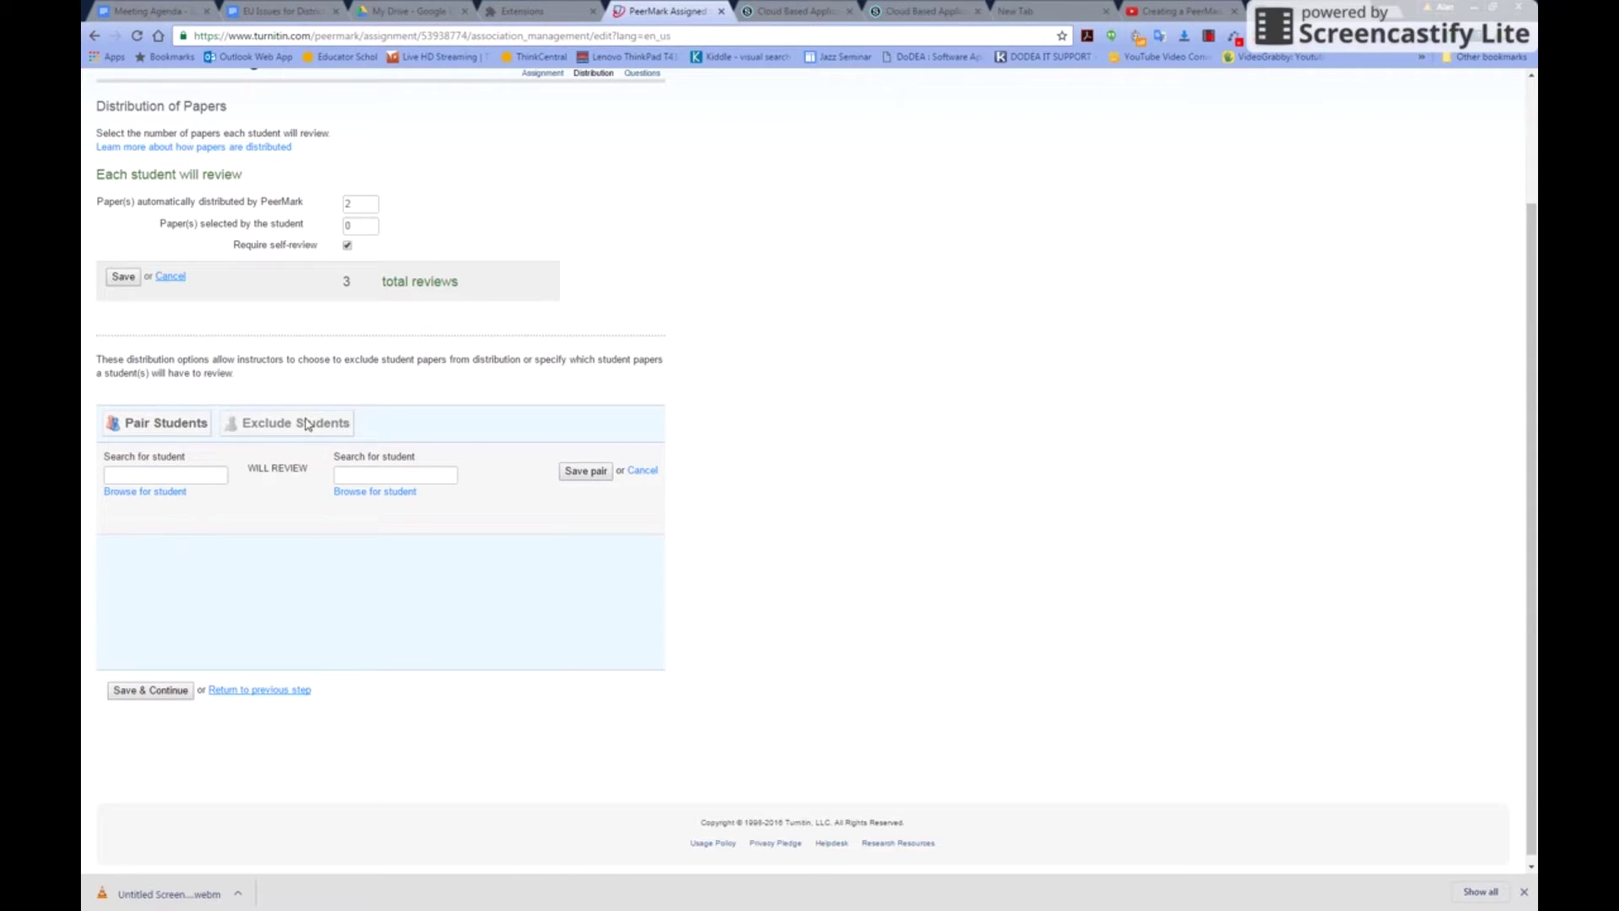
{"action": "left_click", "coordinate": [642, 471]}
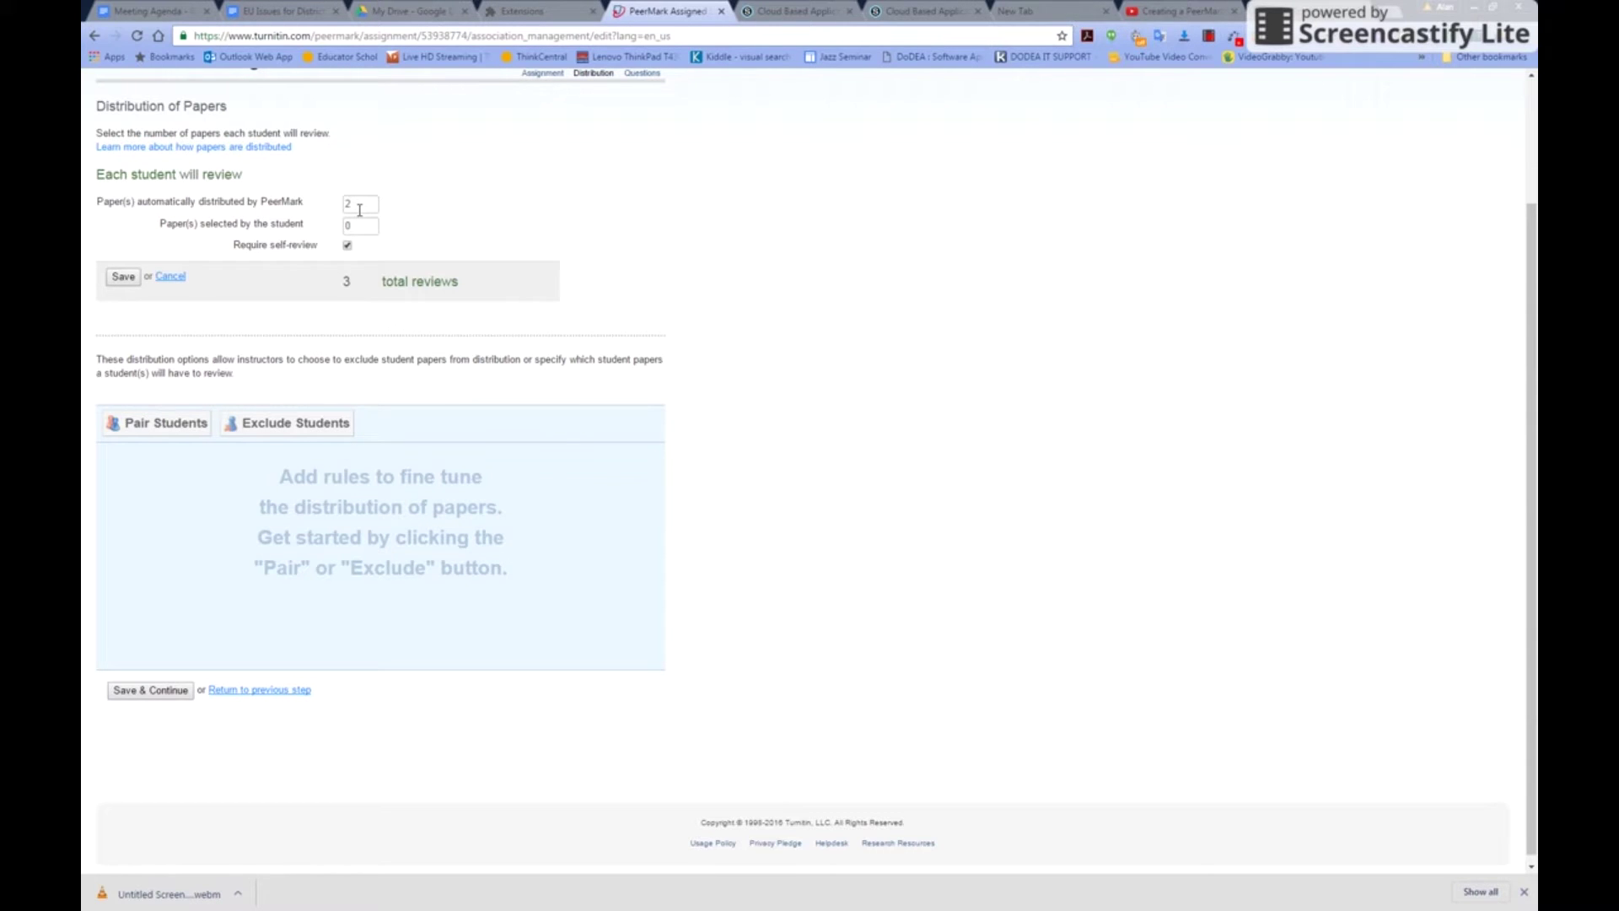
{"action": "scroll", "coordinate": [843, 464], "scroll_direction": "down", "scroll_amount": 1}
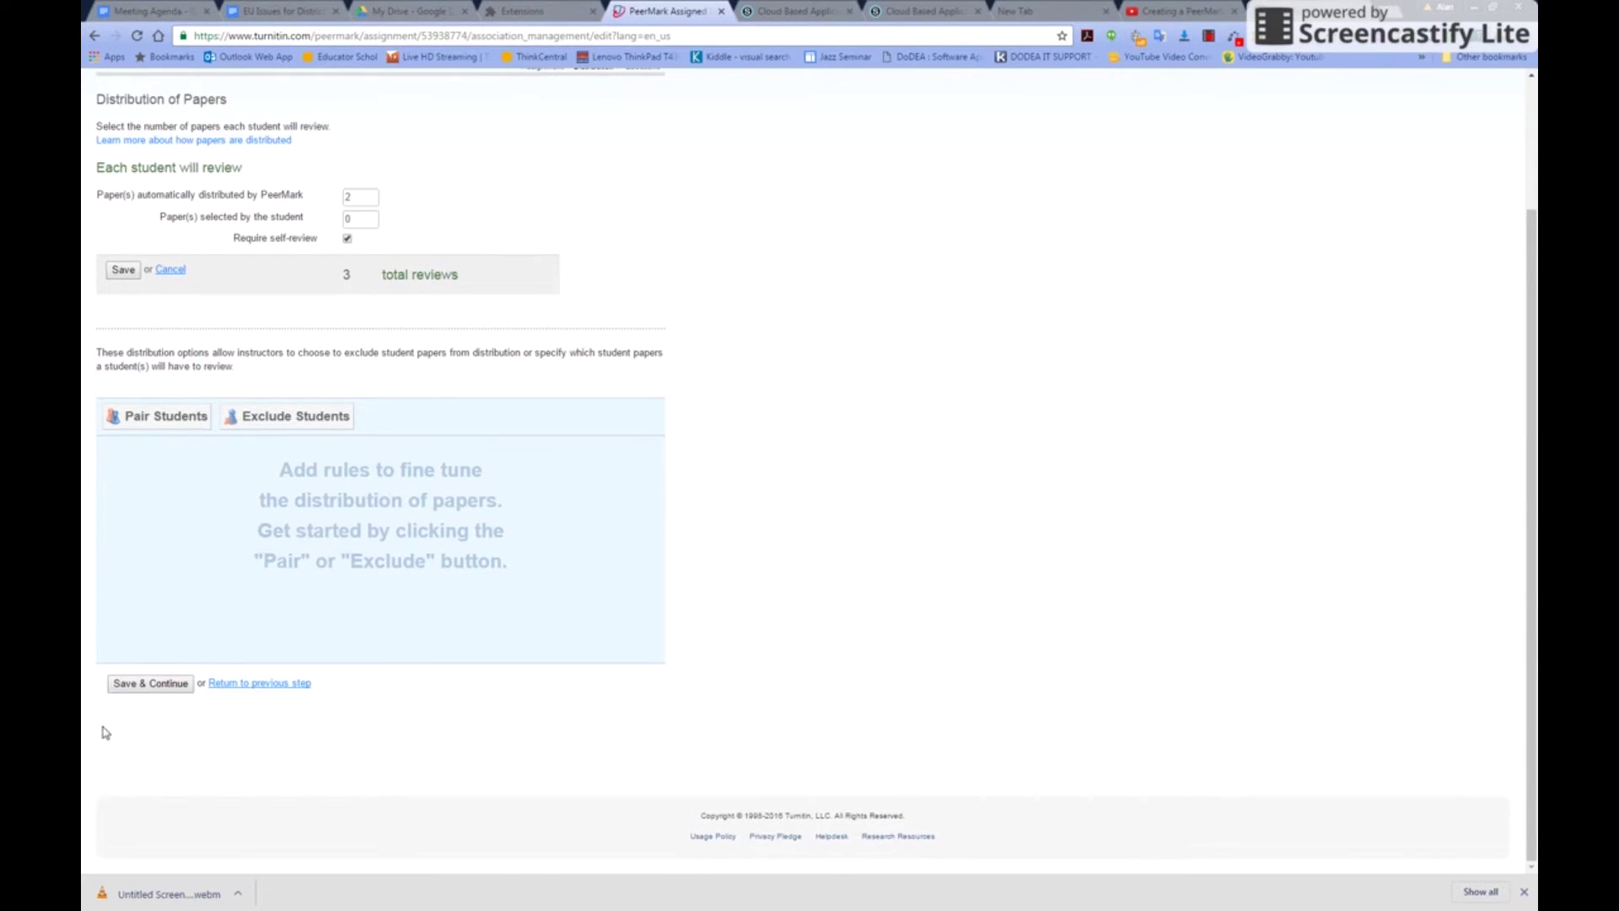
Save the distribution settings, then try a free-response question and discard it
{"action": "left_click", "coordinate": [161, 690]}
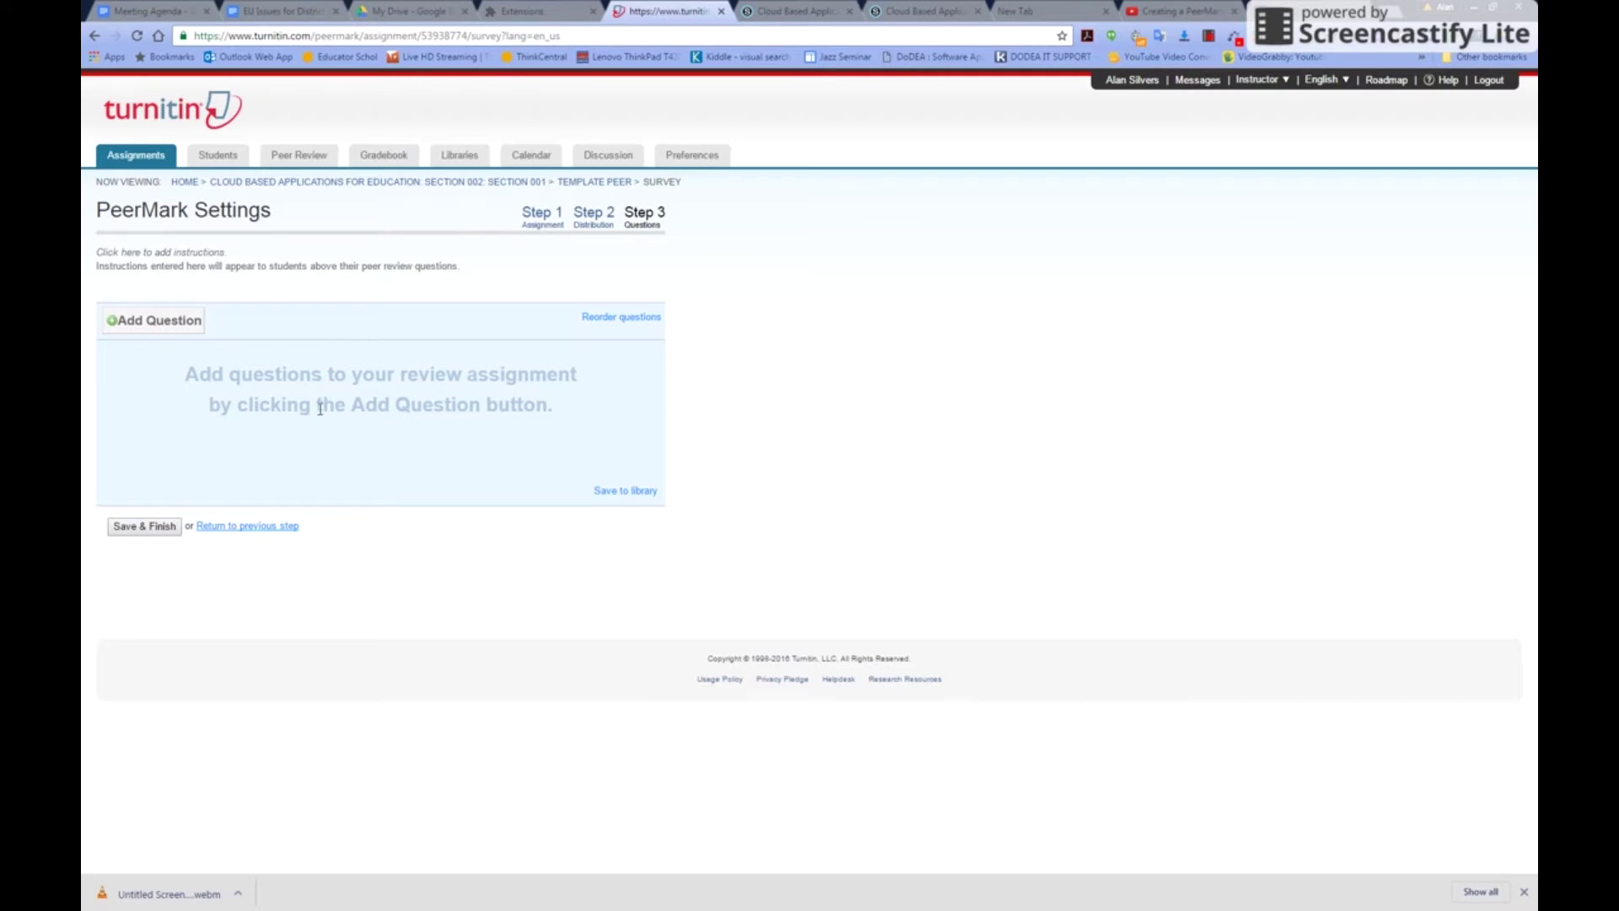
{"action": "left_click", "coordinate": [152, 321]}
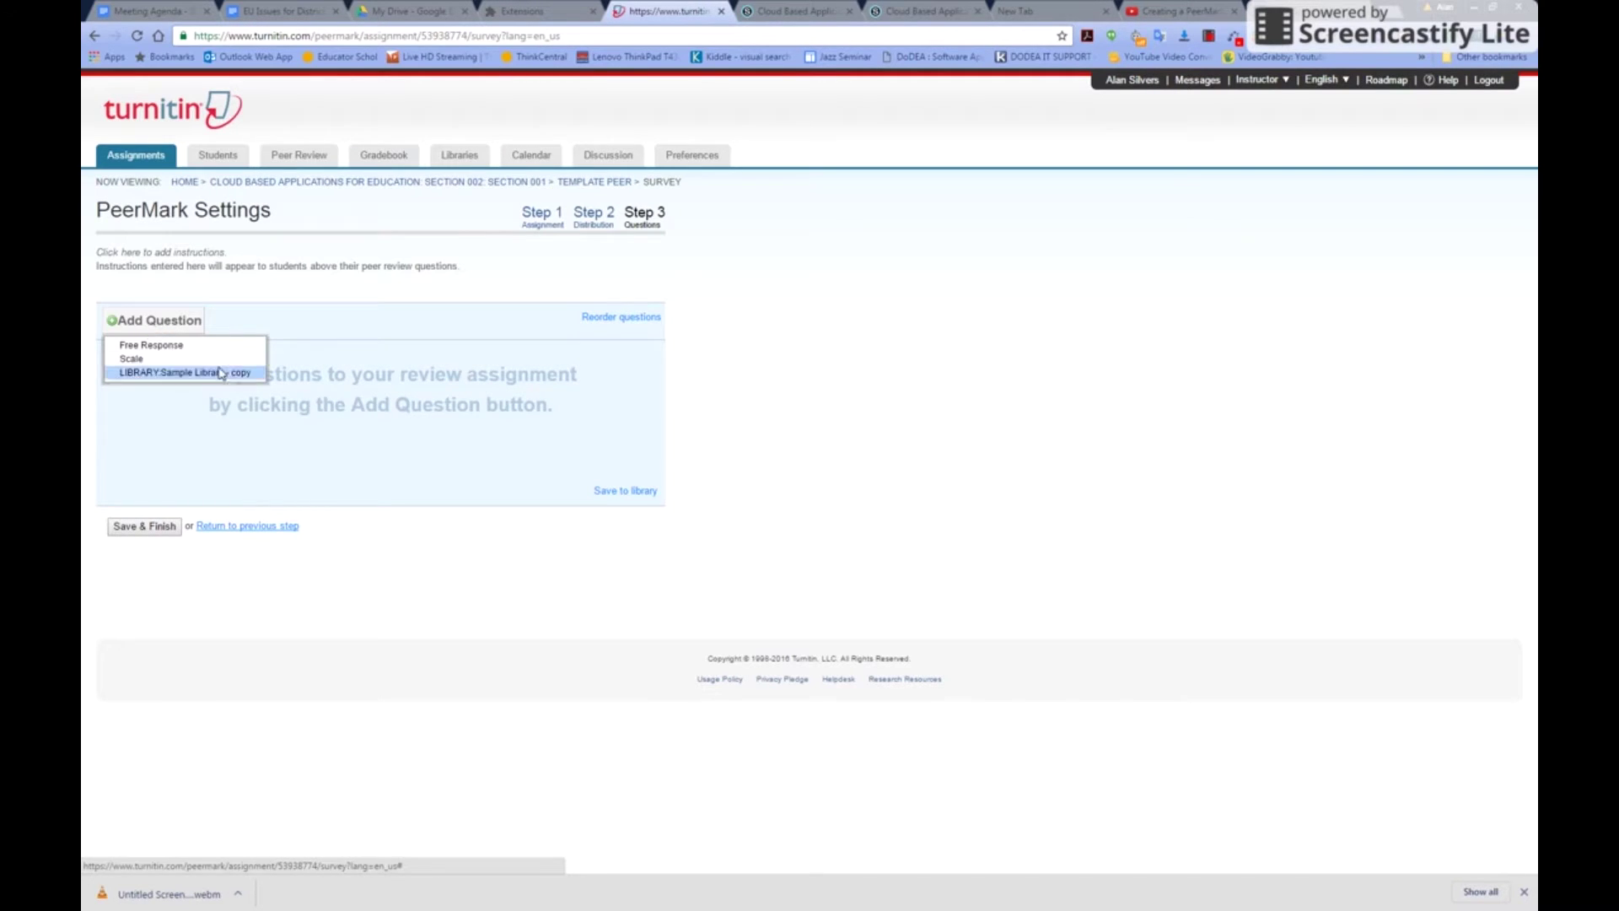
{"action": "left_click", "coordinate": [135, 345]}
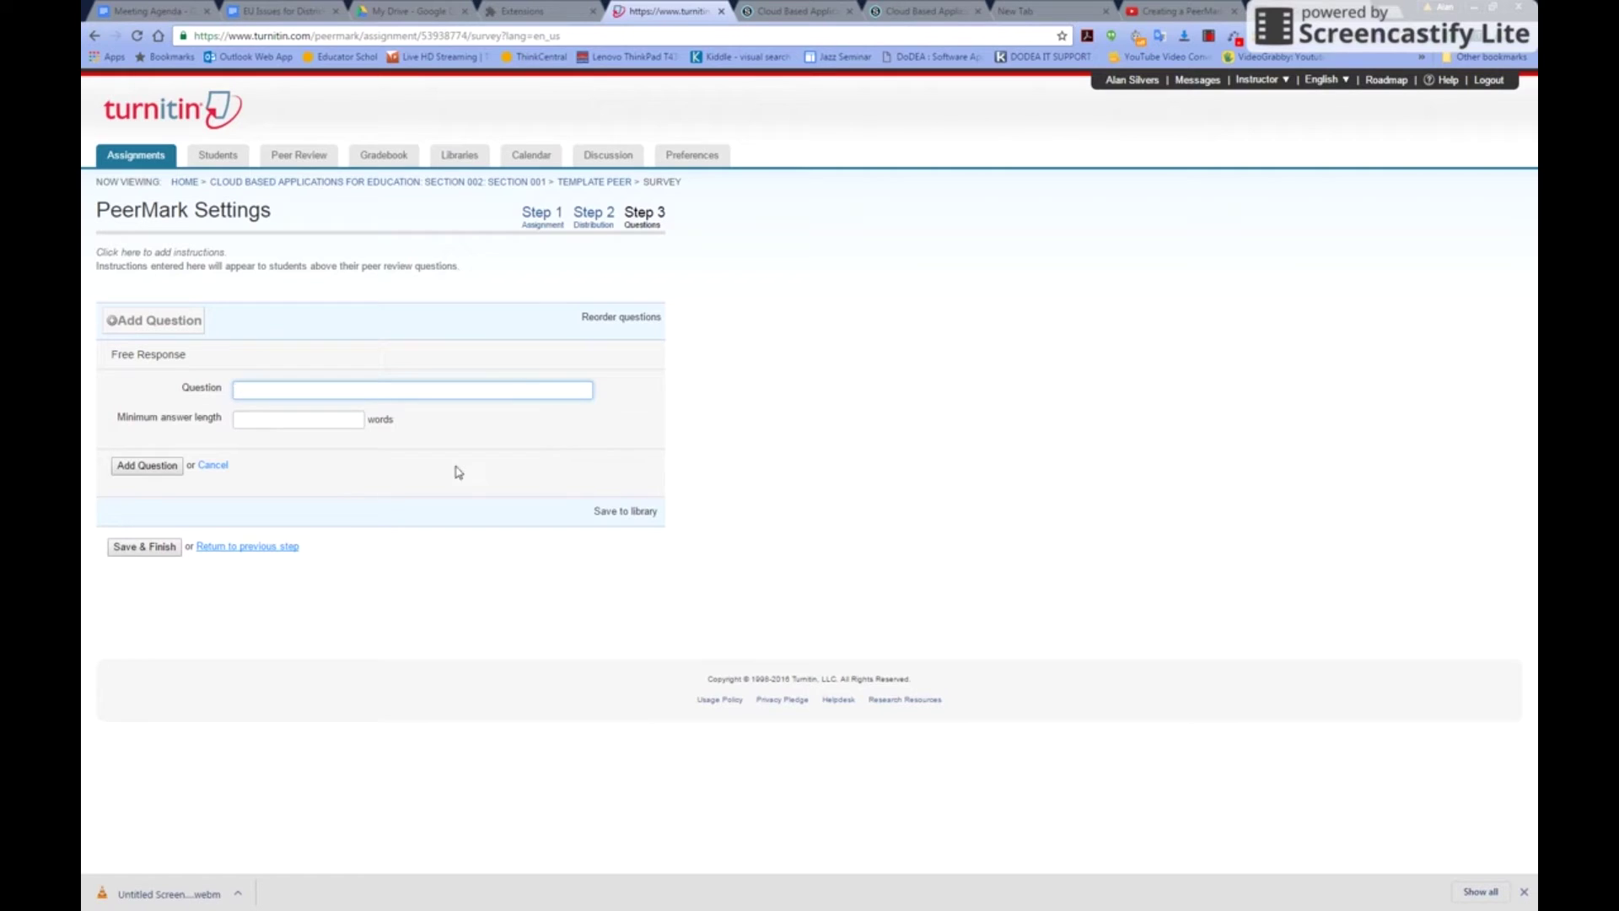
{"action": "left_click", "coordinate": [212, 466]}
Try a scale question with scale size 5, discard it, and reopen the question-type list
{"action": "left_click", "coordinate": [161, 323]}
{"action": "left_click", "coordinate": [127, 359]}
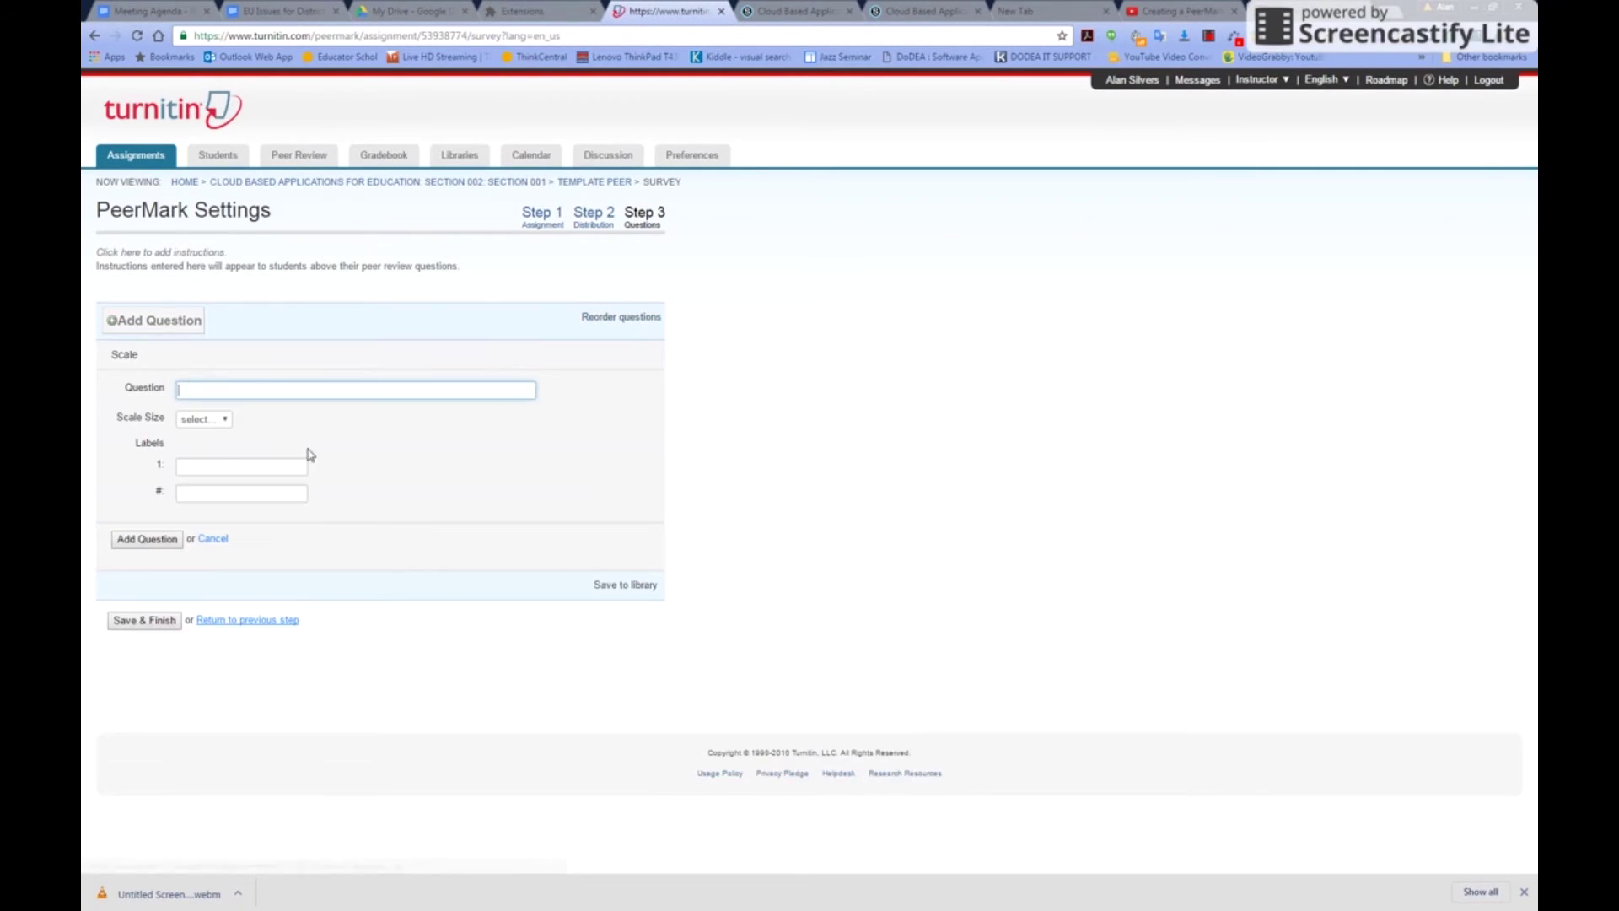
{"action": "left_click", "coordinate": [195, 465]}
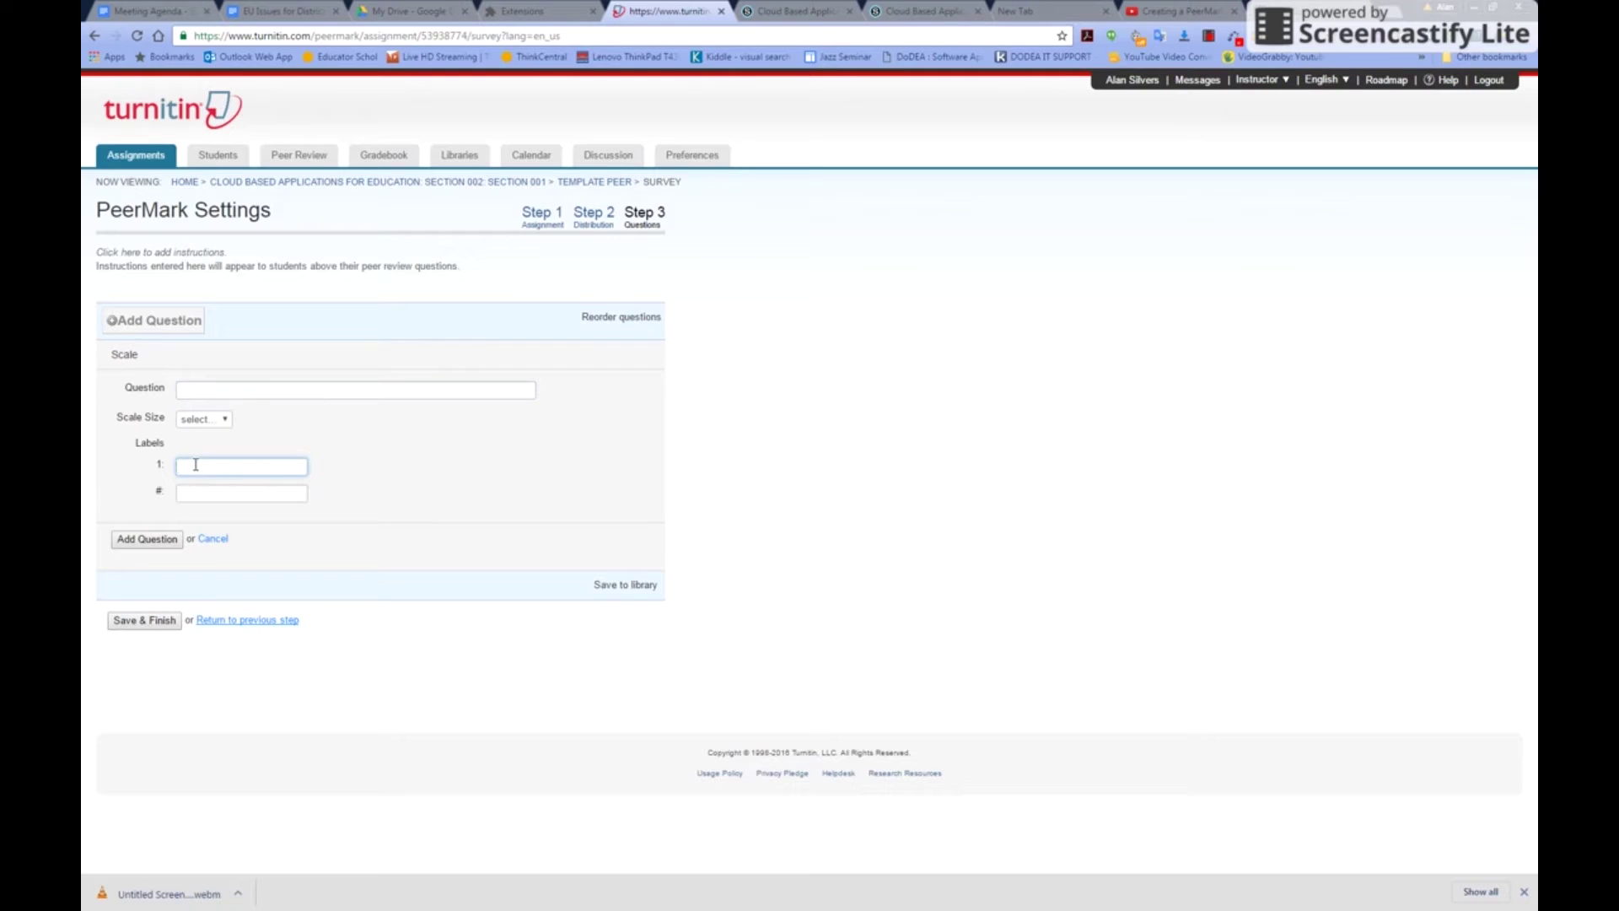
{"action": "left_click", "coordinate": [212, 420]}
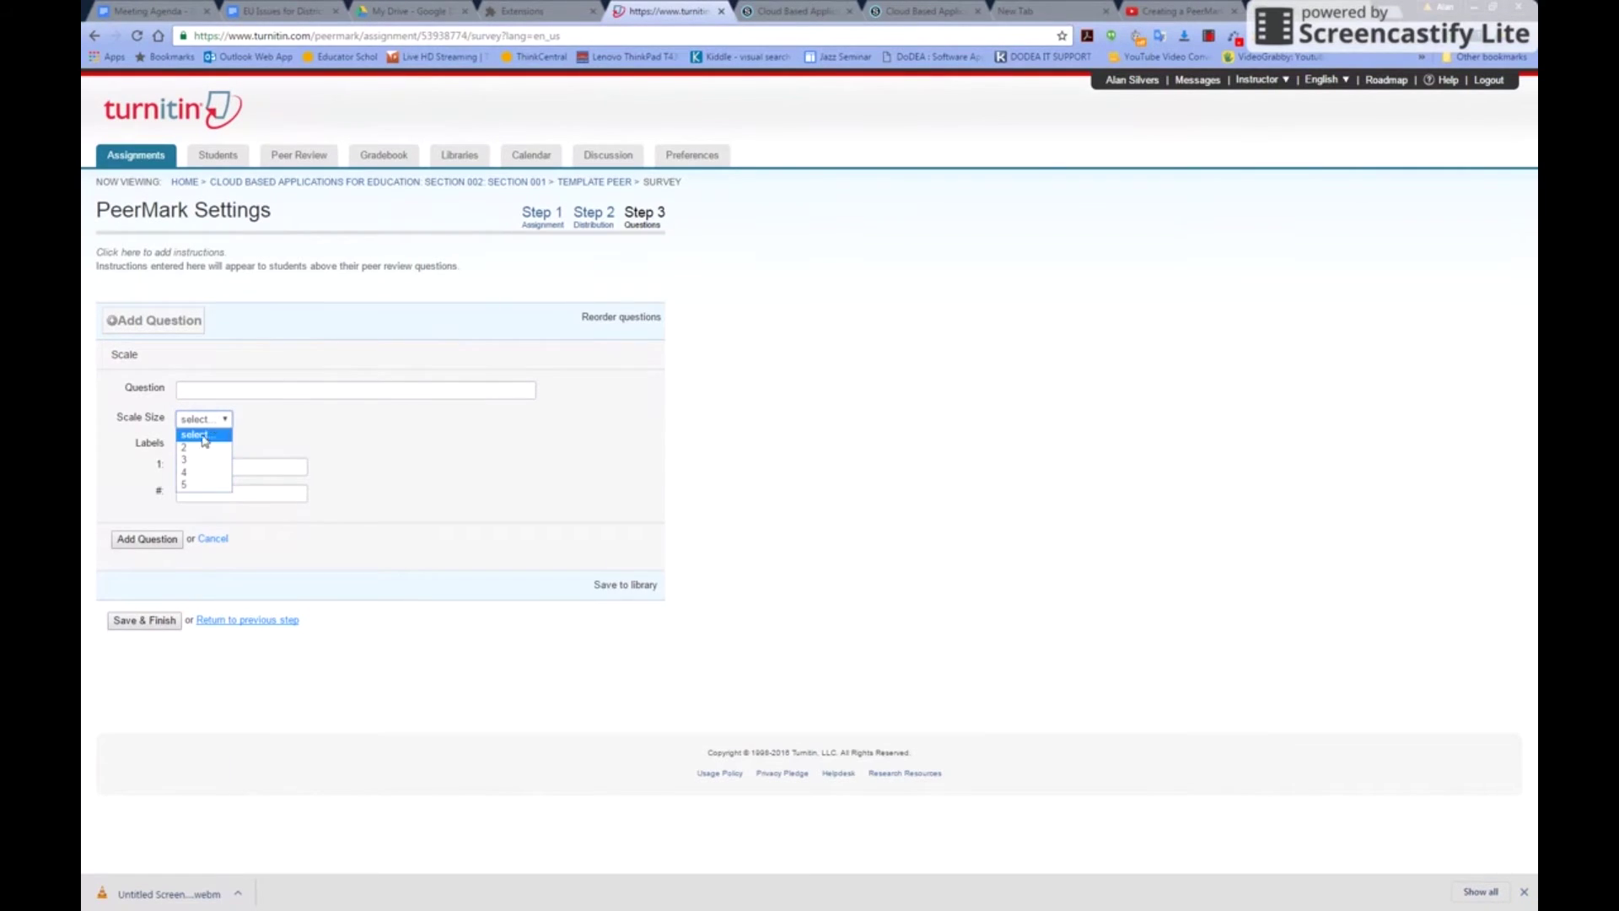
{"action": "left_click", "coordinate": [328, 423]}
{"action": "left_click", "coordinate": [213, 422]}
{"action": "left_click", "coordinate": [202, 482]}
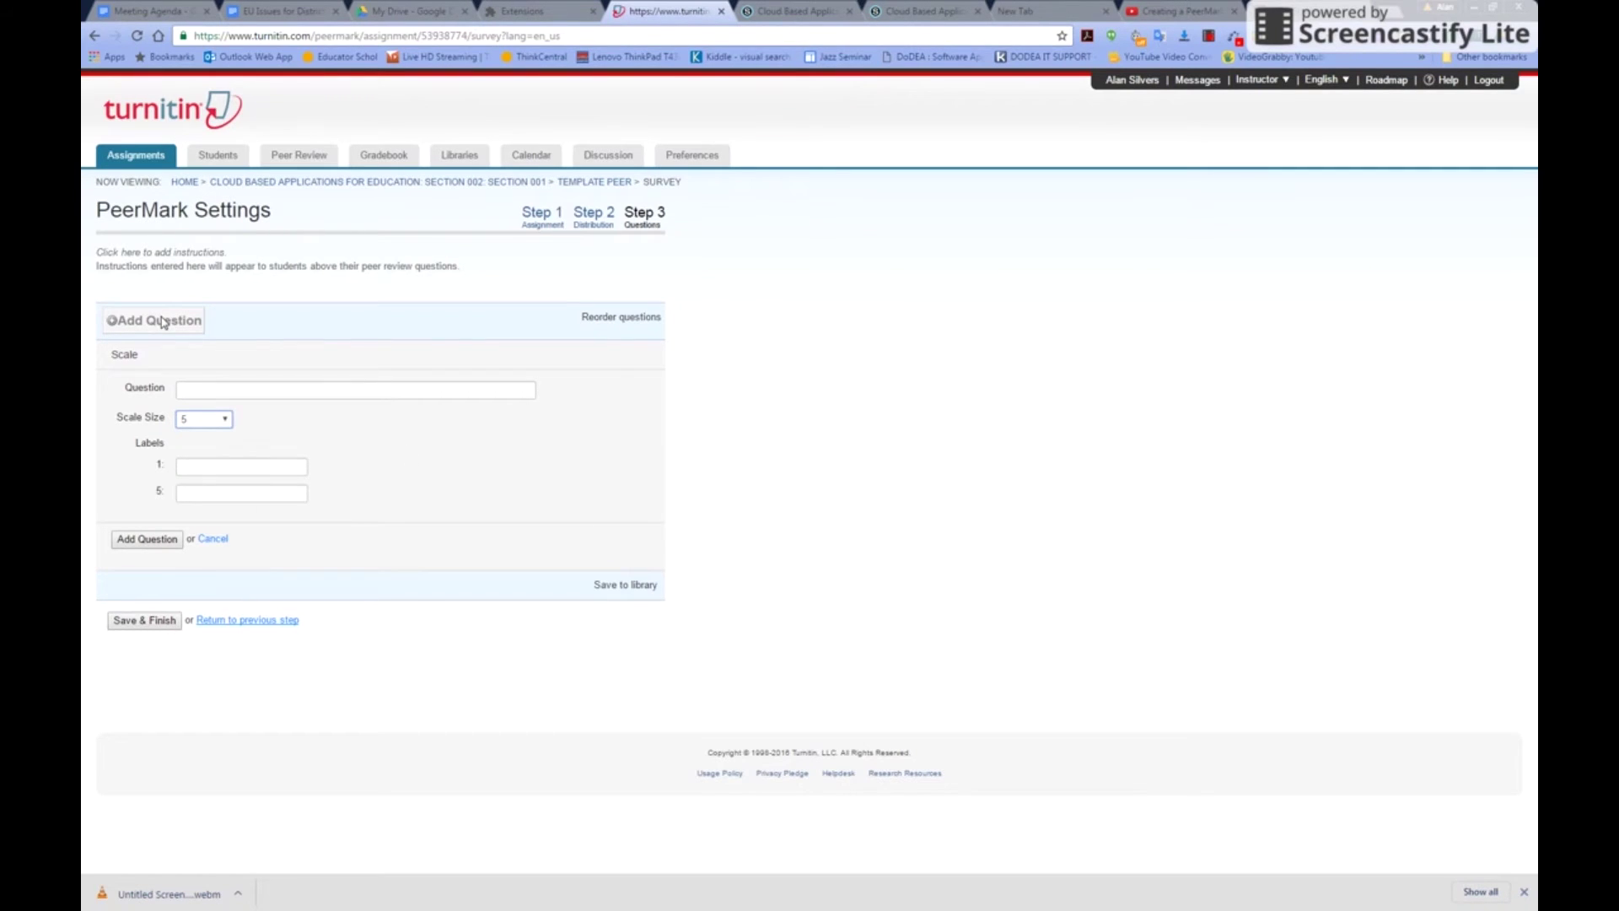
{"action": "left_click", "coordinate": [214, 539]}
{"action": "left_click", "coordinate": [169, 320]}
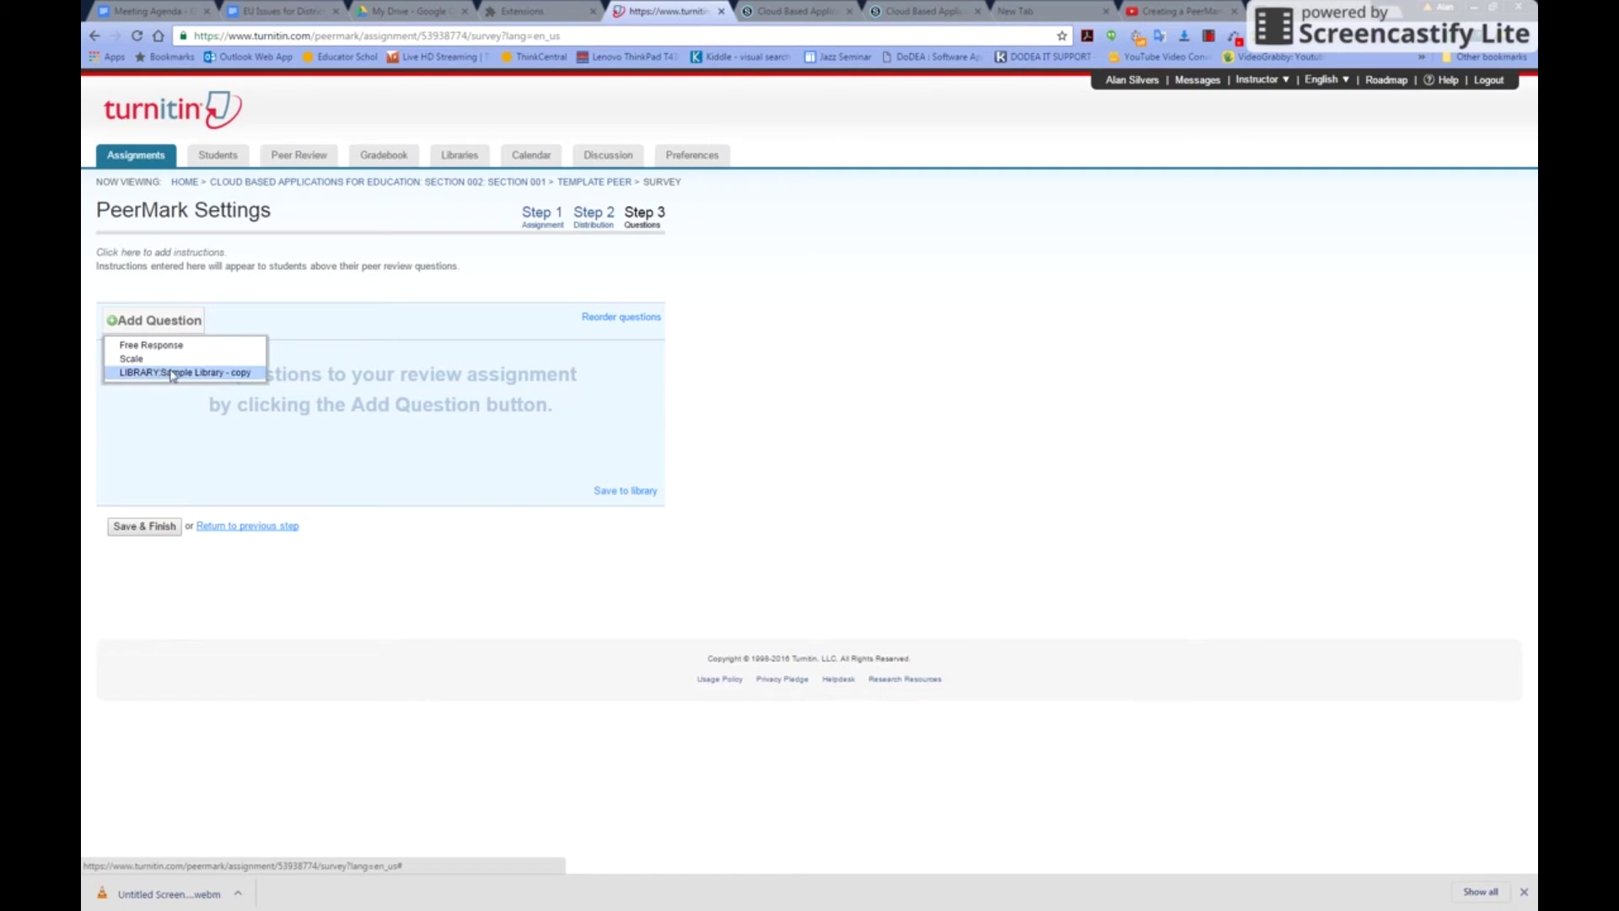
Load Sample Library - copy and add its paragraph-progression question to the review
{"action": "left_click", "coordinate": [171, 372]}
{"action": "scroll", "coordinate": [410, 481], "scroll_direction": "down", "scroll_amount": 5}
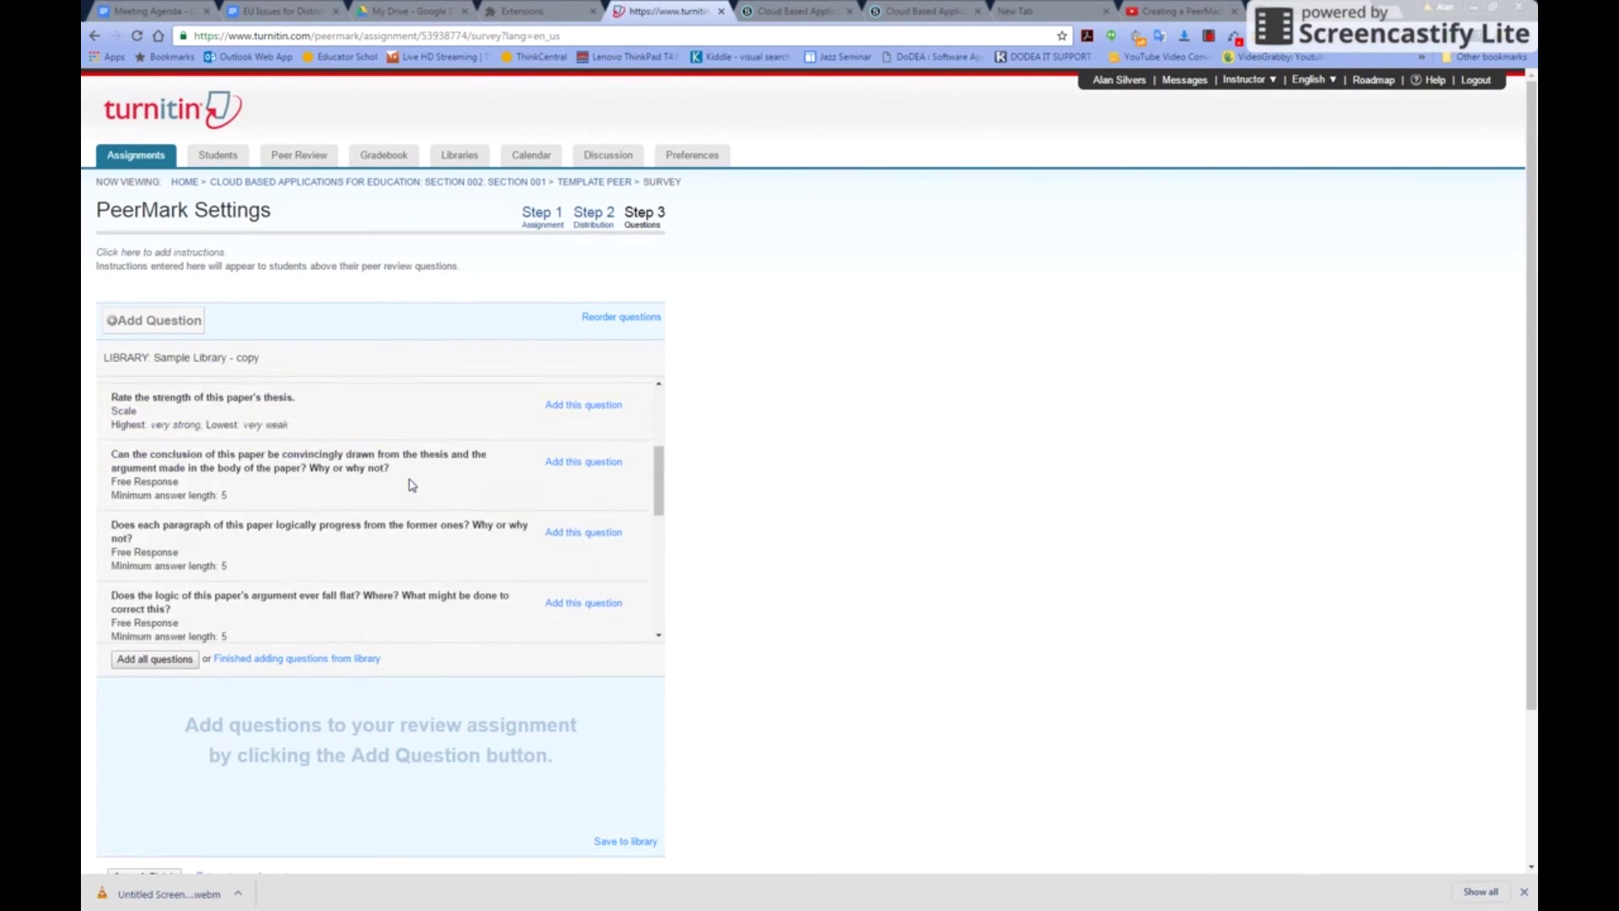
{"action": "scroll", "coordinate": [411, 483], "scroll_direction": "down", "scroll_amount": 6}
{"action": "scroll", "coordinate": [481, 303], "scroll_direction": "up", "scroll_amount": 5}
{"action": "scroll", "coordinate": [478, 313], "scroll_direction": "up", "scroll_amount": 1}
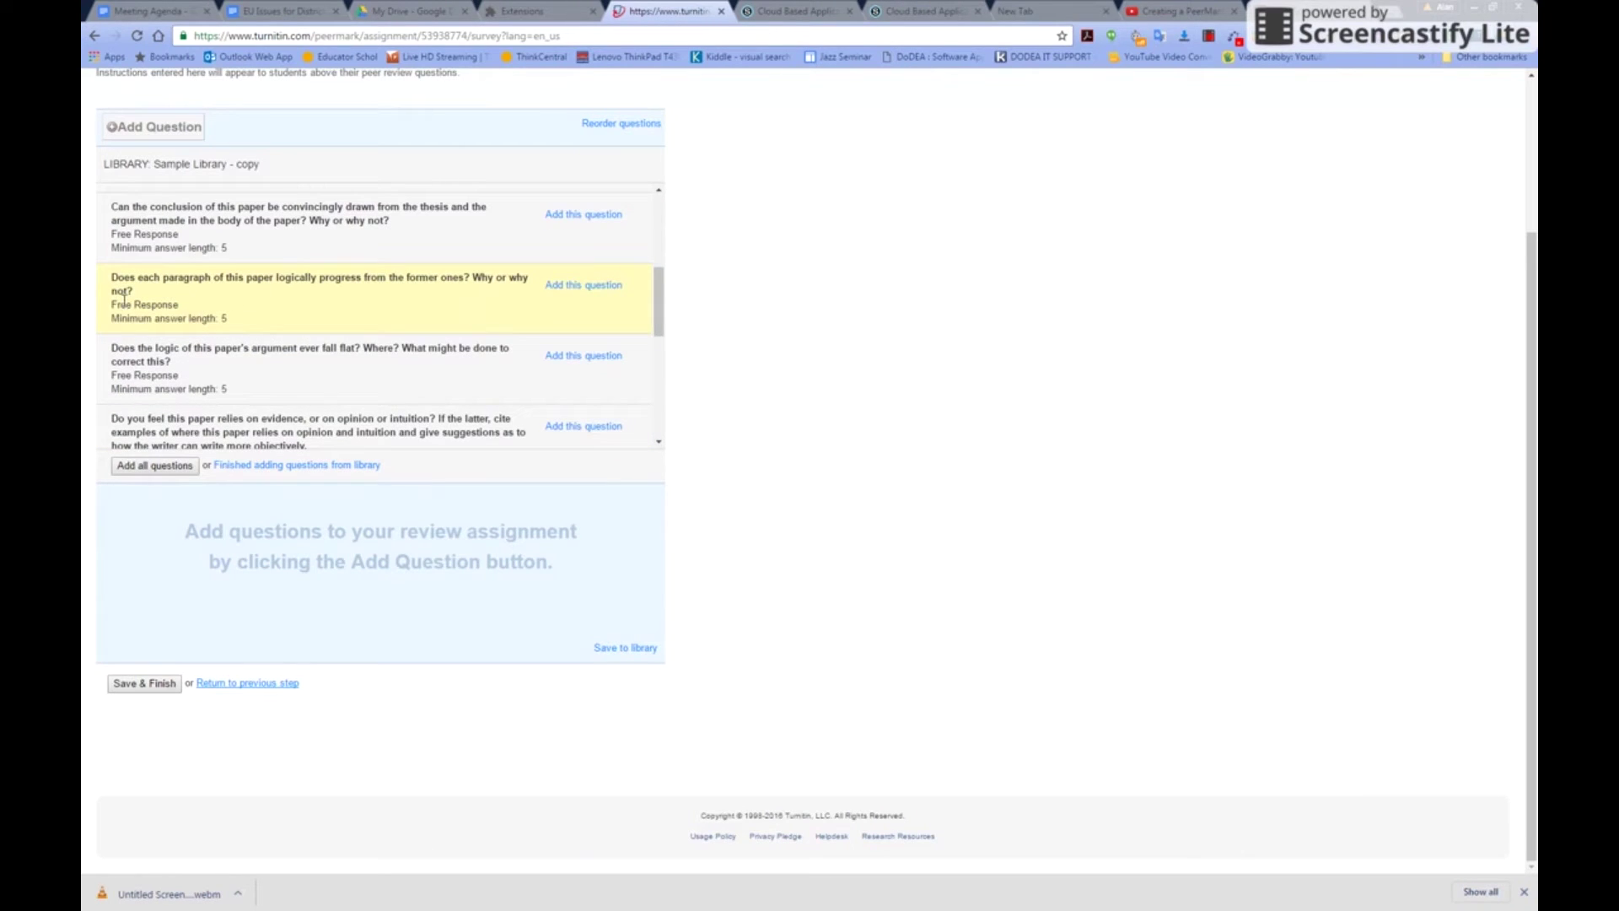
{"action": "left_click", "coordinate": [573, 287]}
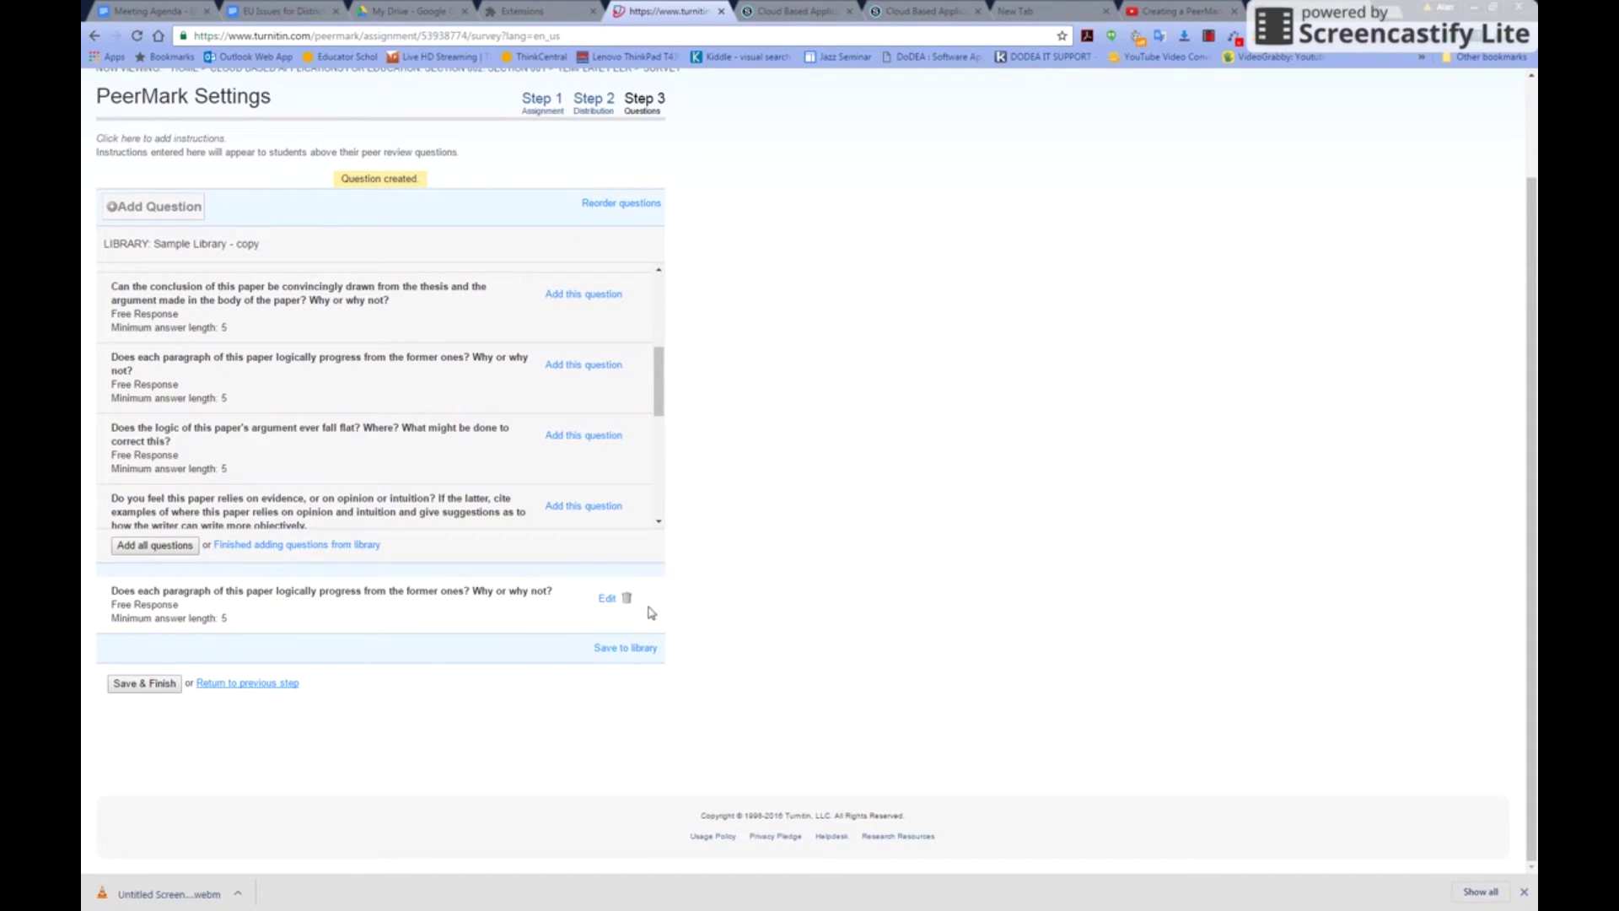
Add the questions on integrating examples and on omitting passages for concision
{"action": "scroll", "coordinate": [321, 431], "scroll_direction": "down", "scroll_amount": 2}
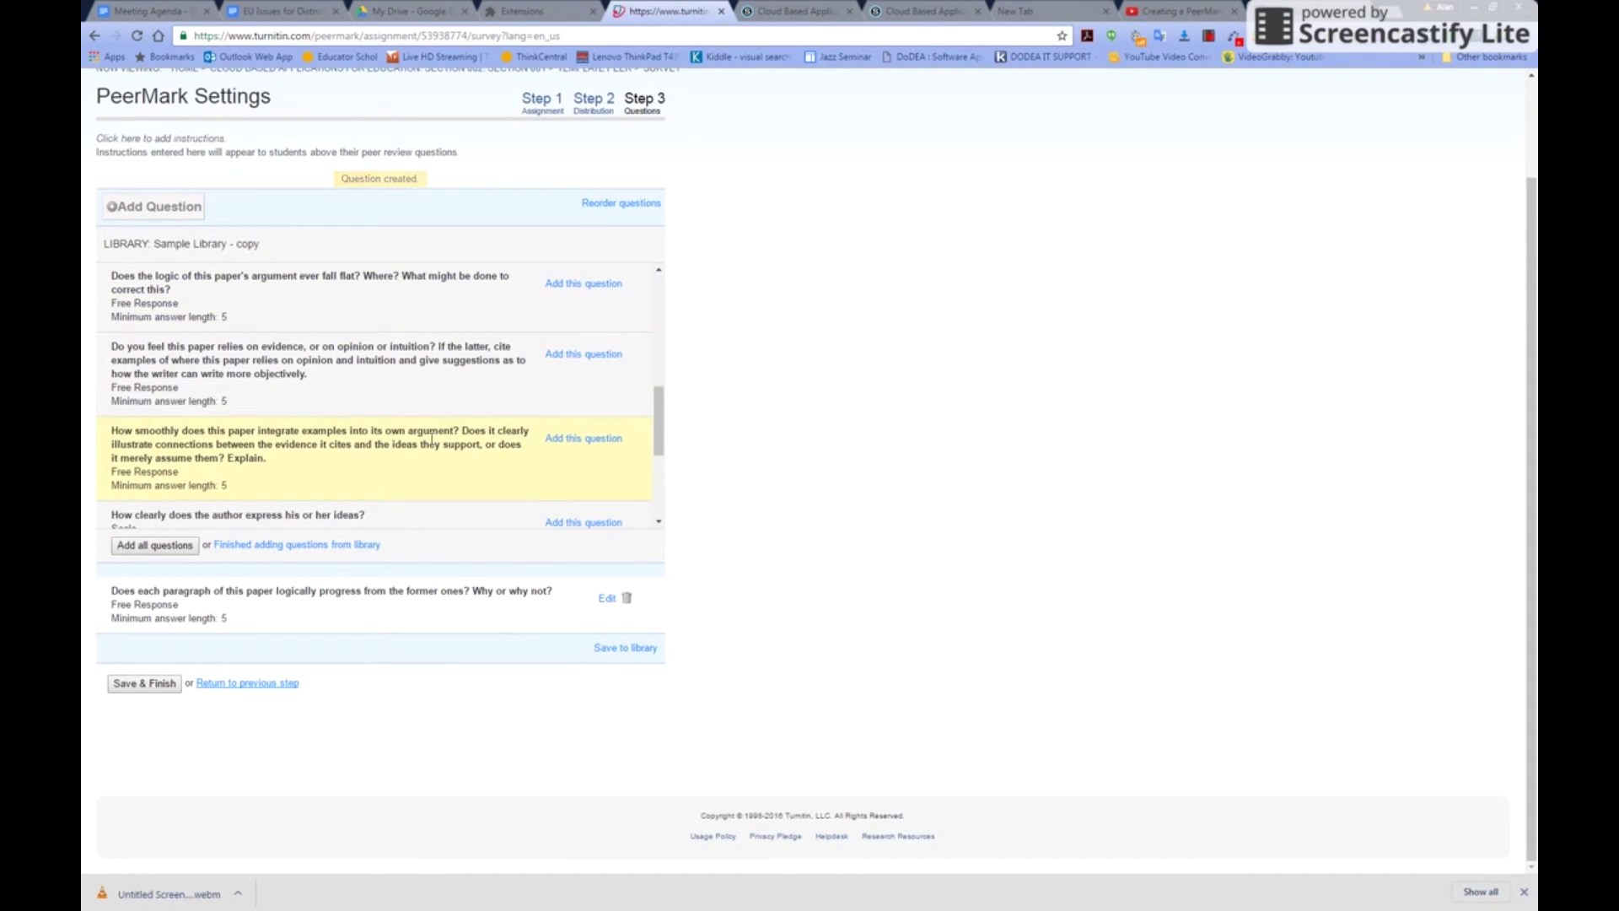
{"action": "left_click", "coordinate": [582, 439]}
{"action": "scroll", "coordinate": [527, 471], "scroll_direction": "down", "scroll_amount": 2}
{"action": "scroll", "coordinate": [527, 470], "scroll_direction": "down", "scroll_amount": 3}
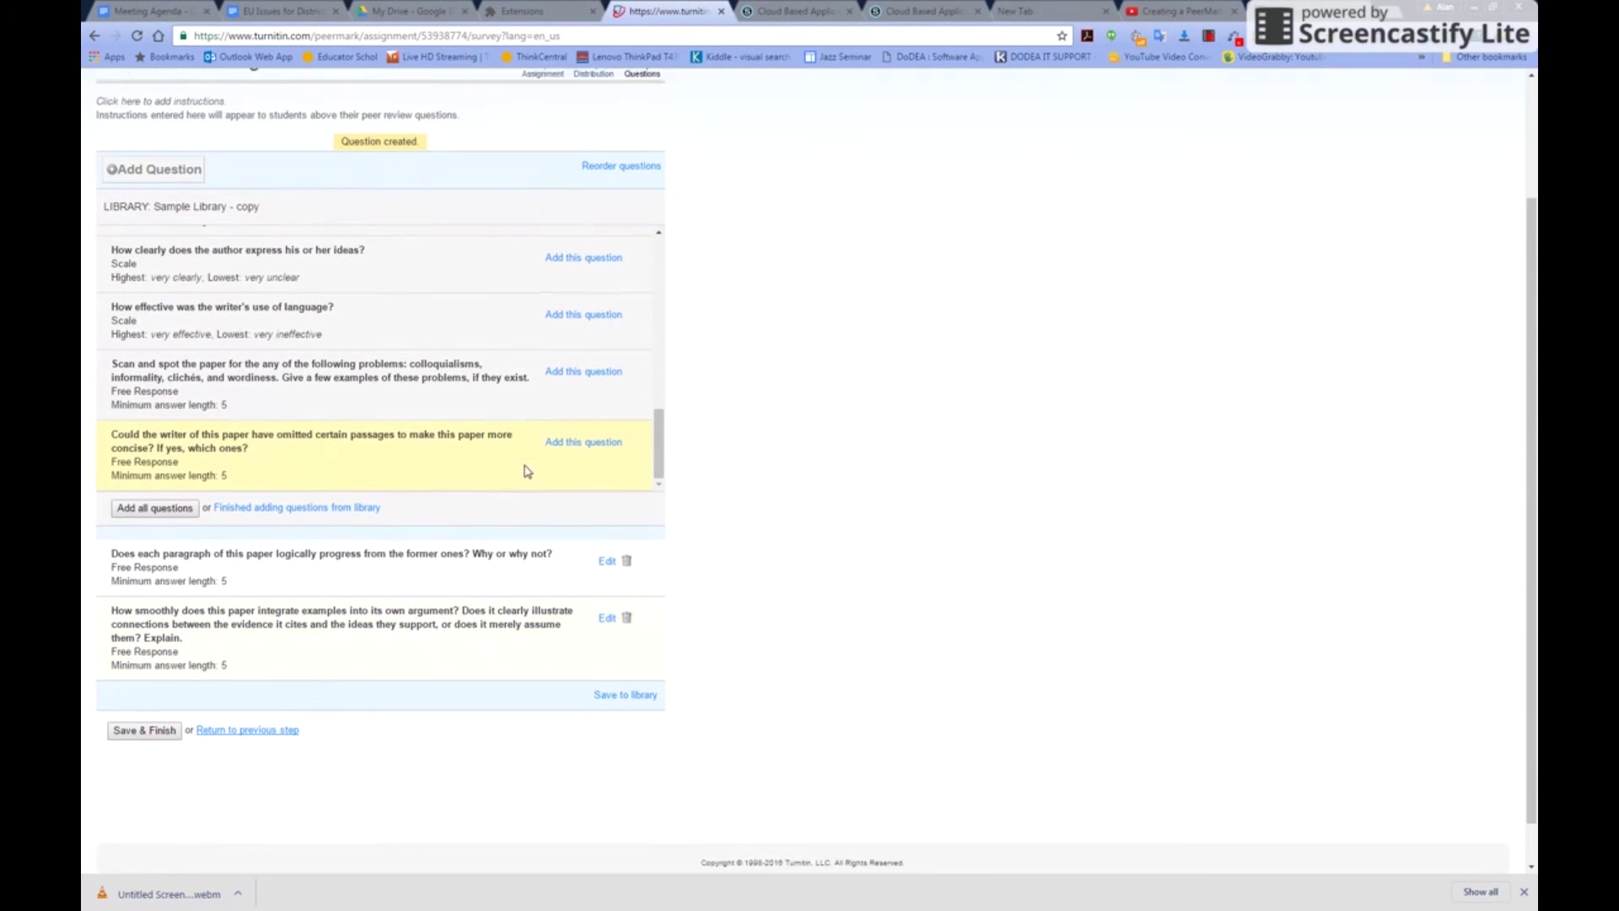
{"action": "left_click", "coordinate": [605, 400]}
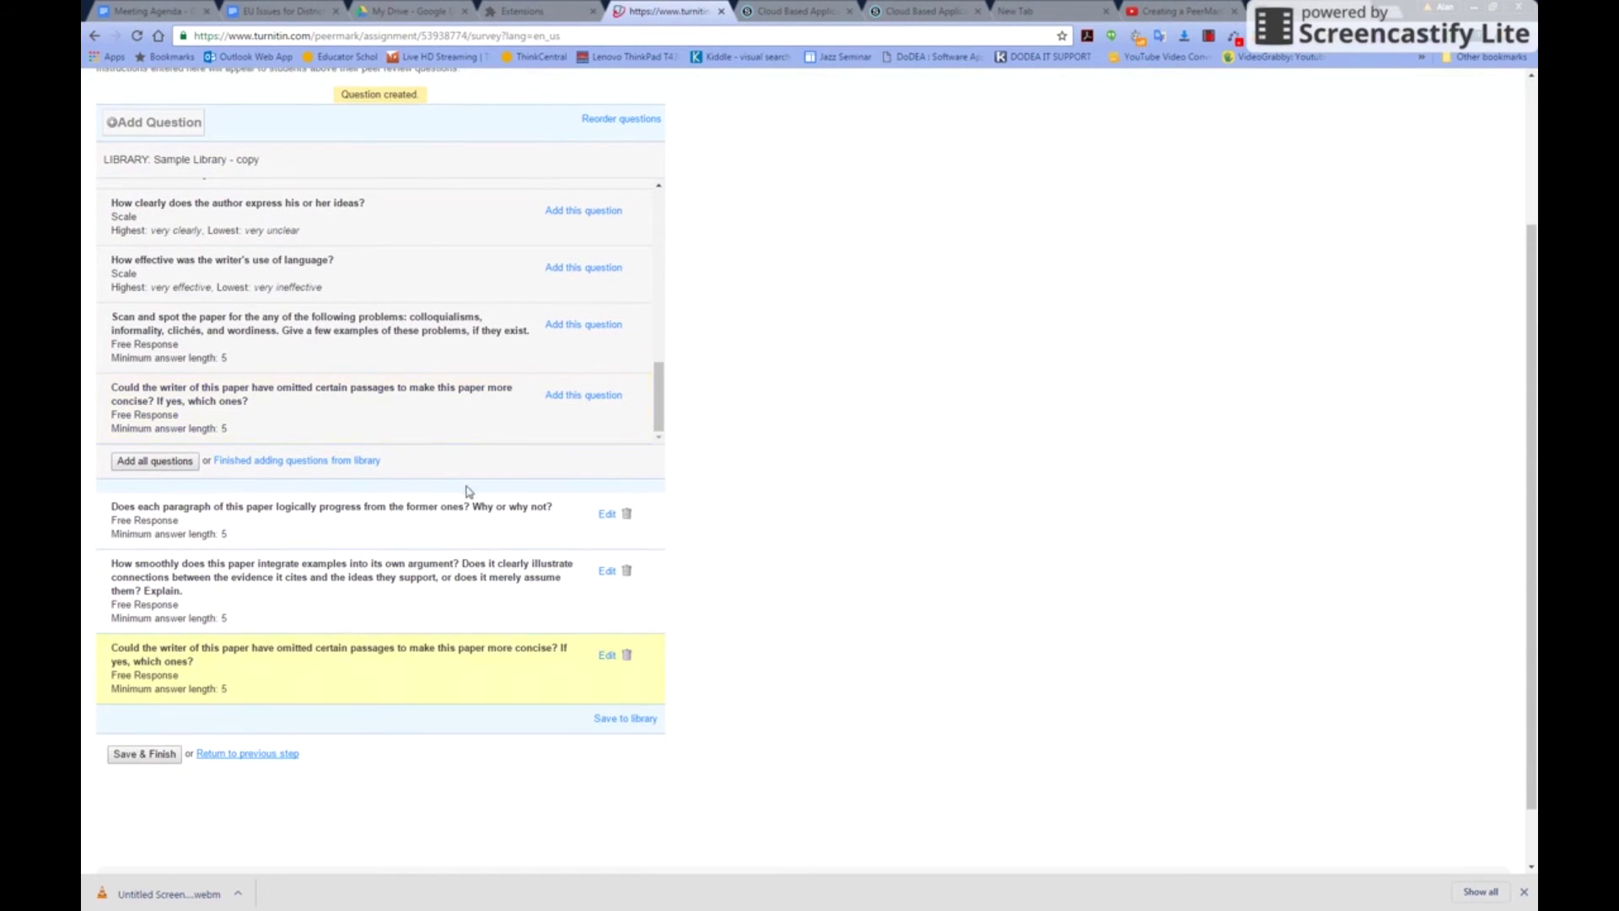
{"action": "scroll", "coordinate": [476, 758], "scroll_direction": "down", "scroll_amount": 2}
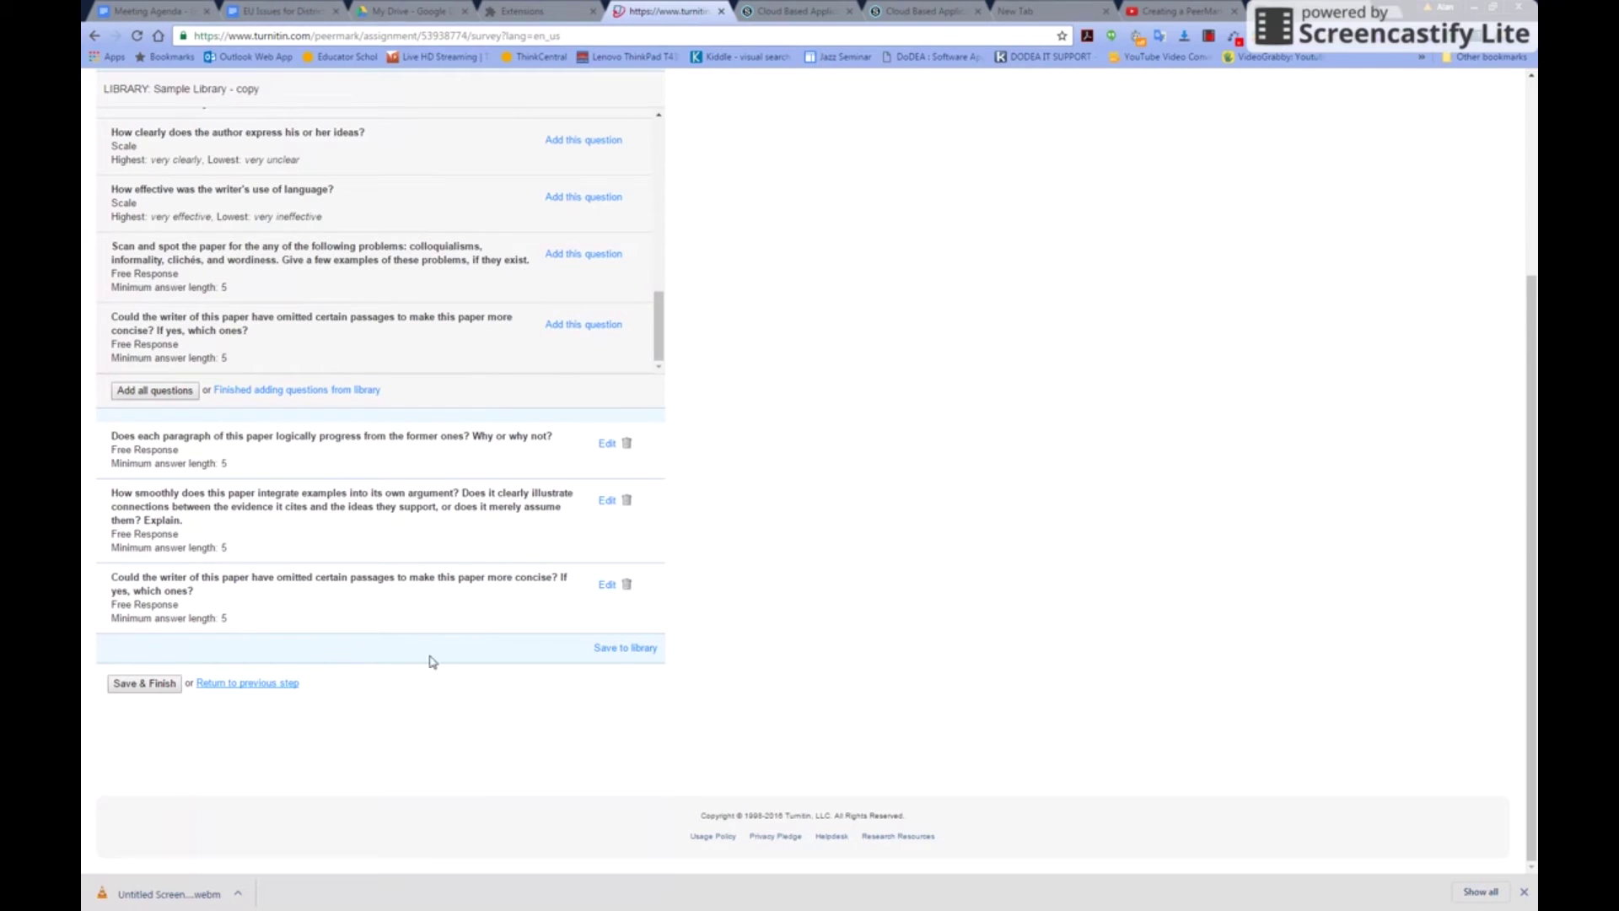
{"action": "scroll", "coordinate": [434, 514], "scroll_direction": "up", "scroll_amount": 4}
{"action": "scroll", "coordinate": [434, 515], "scroll_direction": "down", "scroll_amount": 3}
{"action": "scroll", "coordinate": [435, 516], "scroll_direction": "down", "scroll_amount": 1}
Save the three questions as a new library named 'template peer', then Save & Finish
{"action": "left_click", "coordinate": [635, 651]}
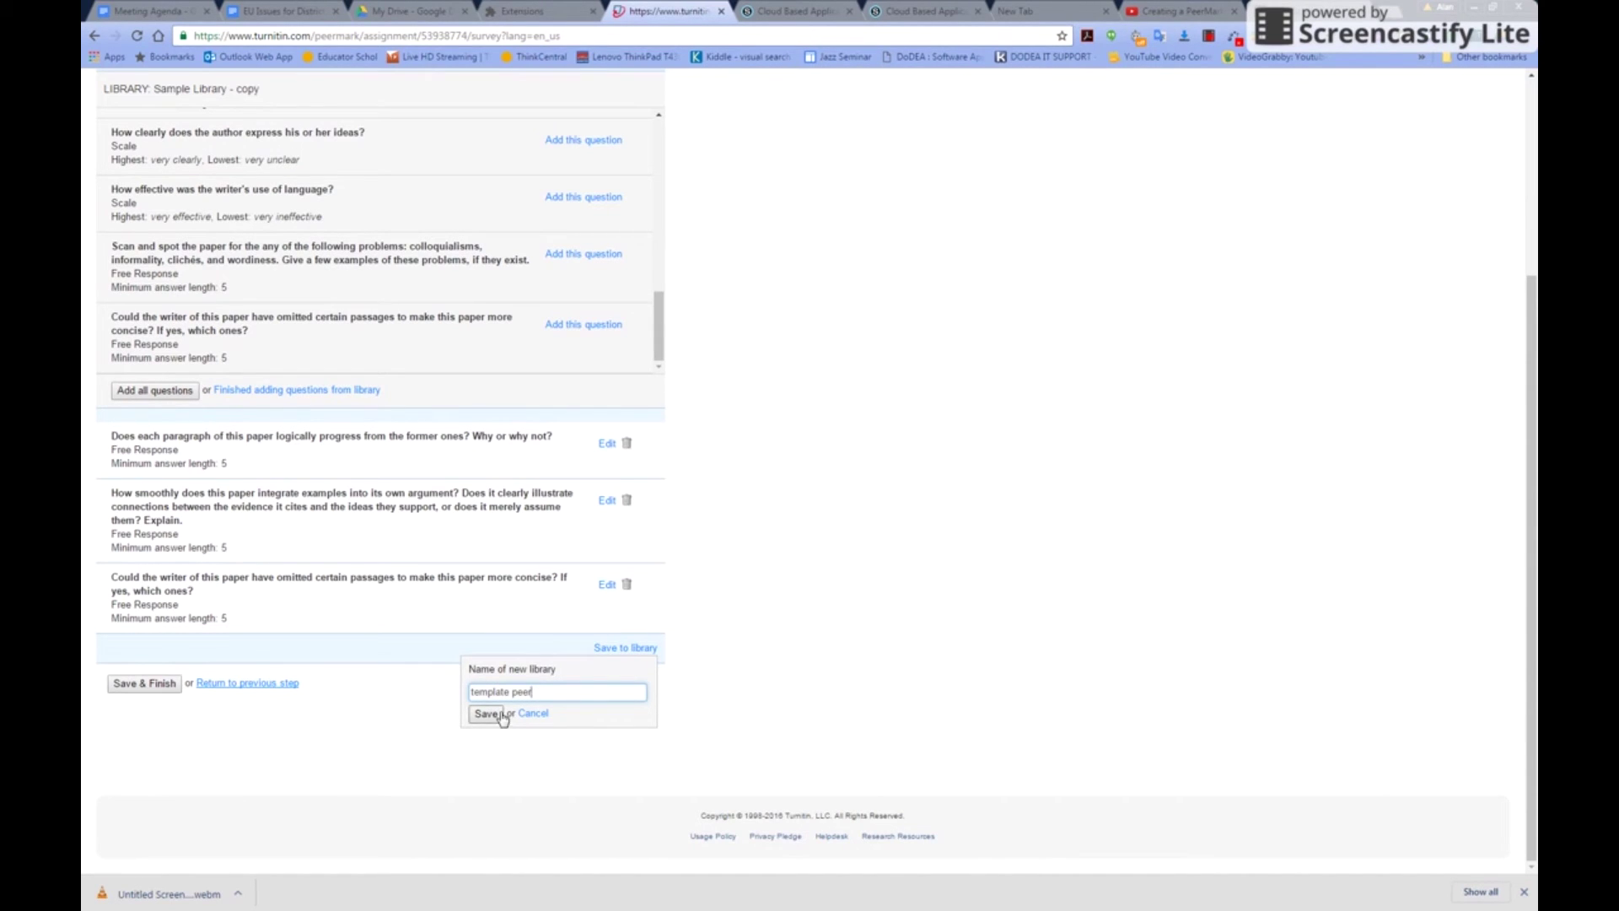
{"action": "left_click", "coordinate": [484, 715]}
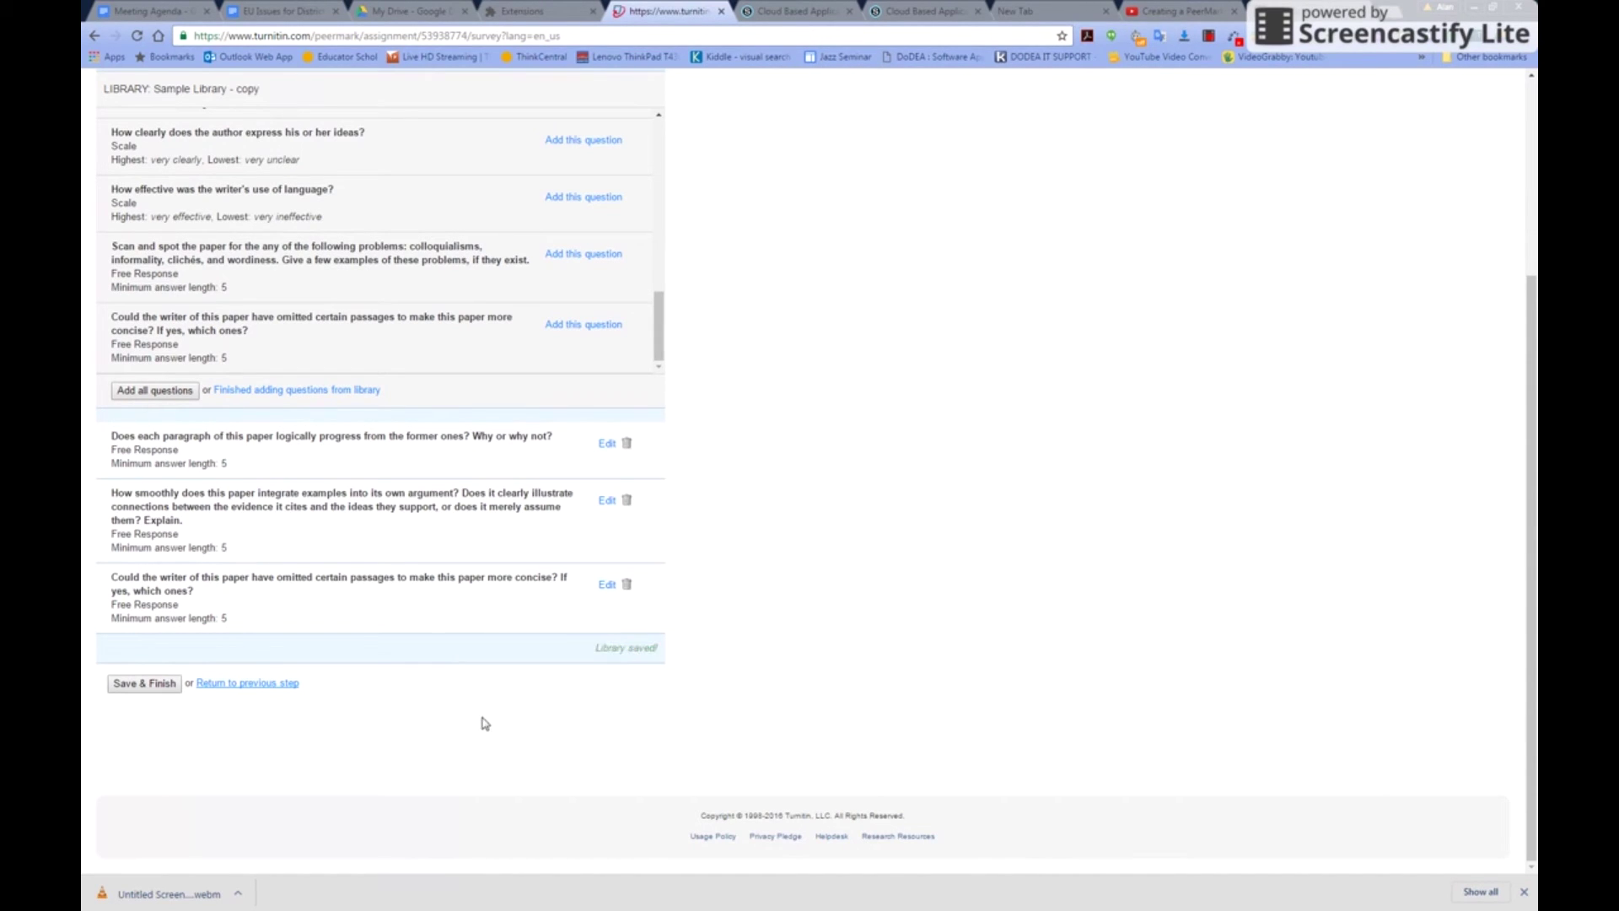
{"action": "left_click", "coordinate": [145, 685]}
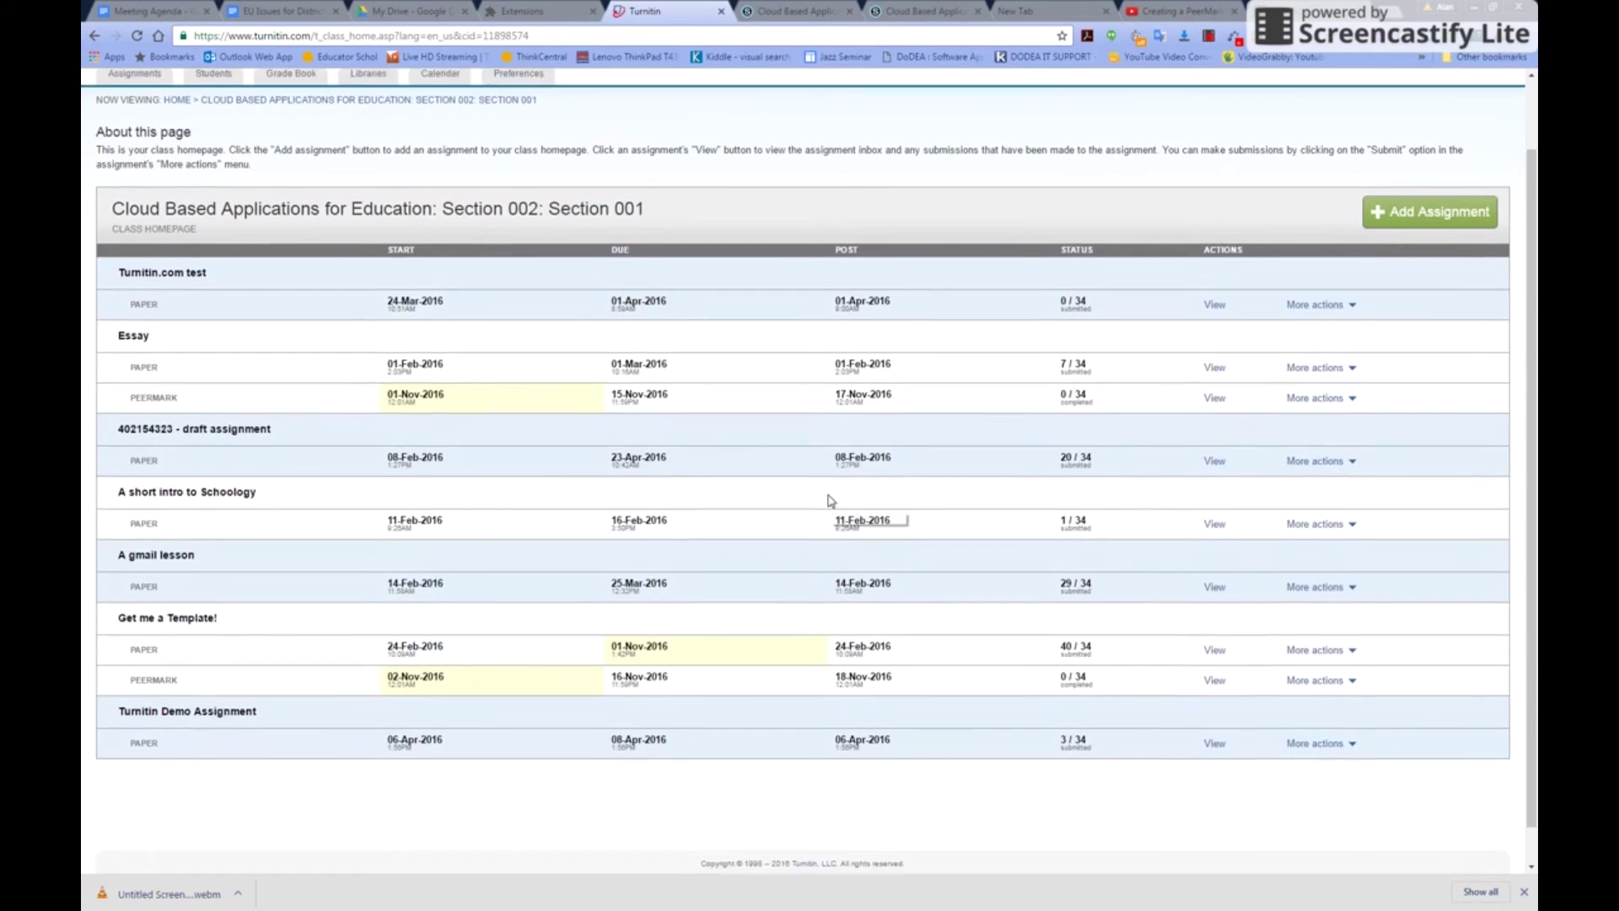
Reopen the Get me a Template! PeerMark settings for editing, then go back to Schoology
{"action": "scroll", "coordinate": [831, 499], "scroll_direction": "down", "scroll_amount": 1}
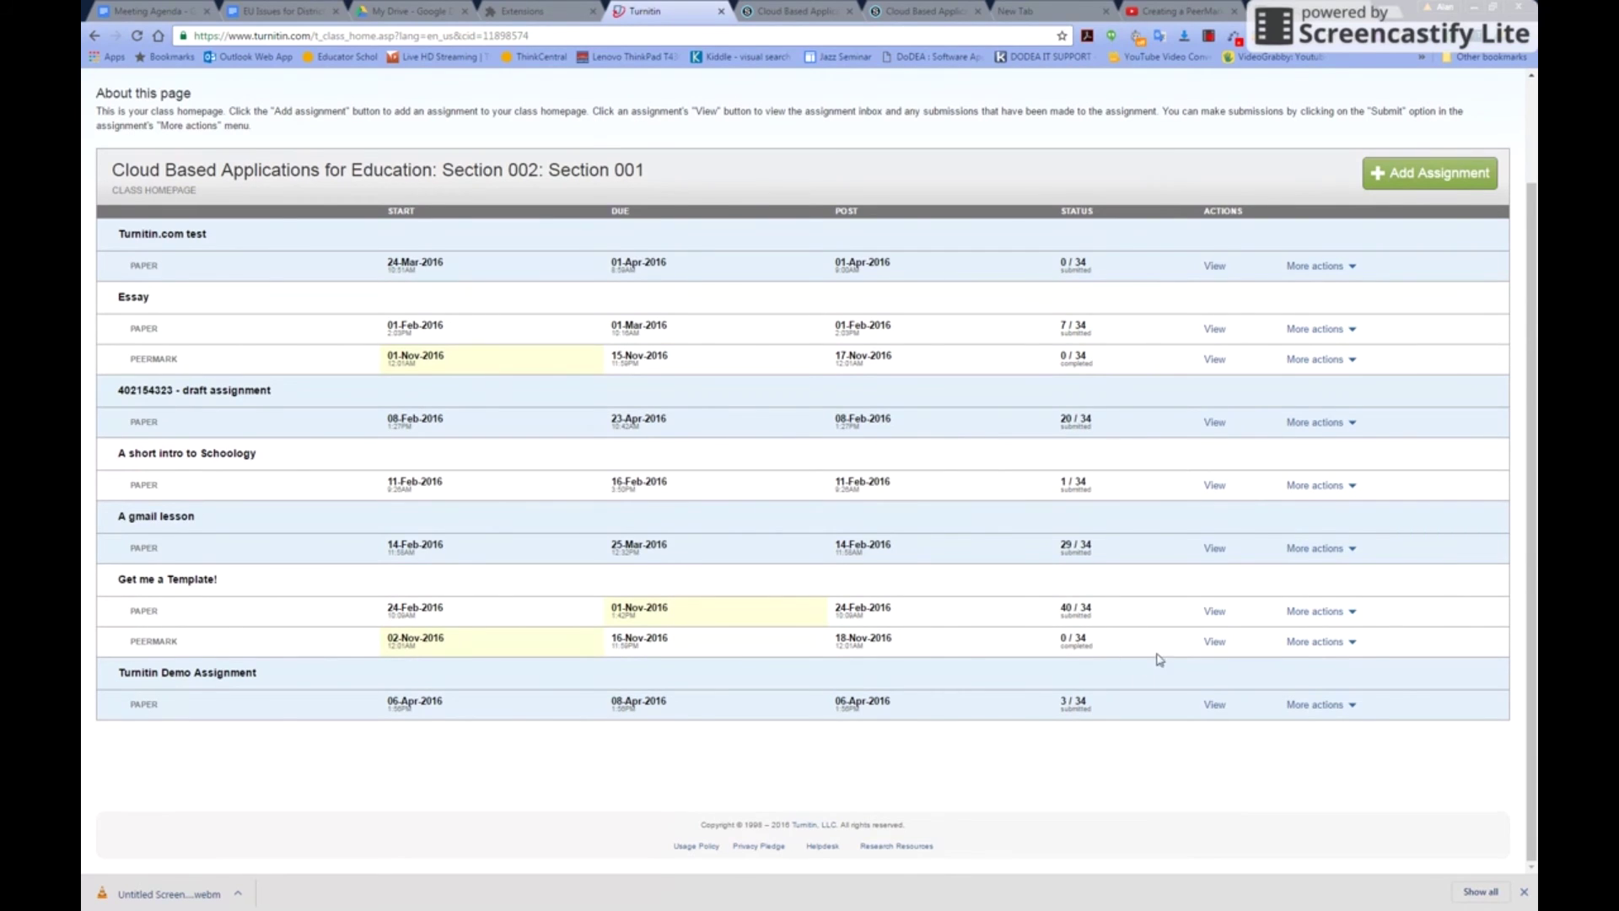
{"action": "left_click", "coordinate": [1317, 642]}
{"action": "left_click", "coordinate": [1292, 661]}
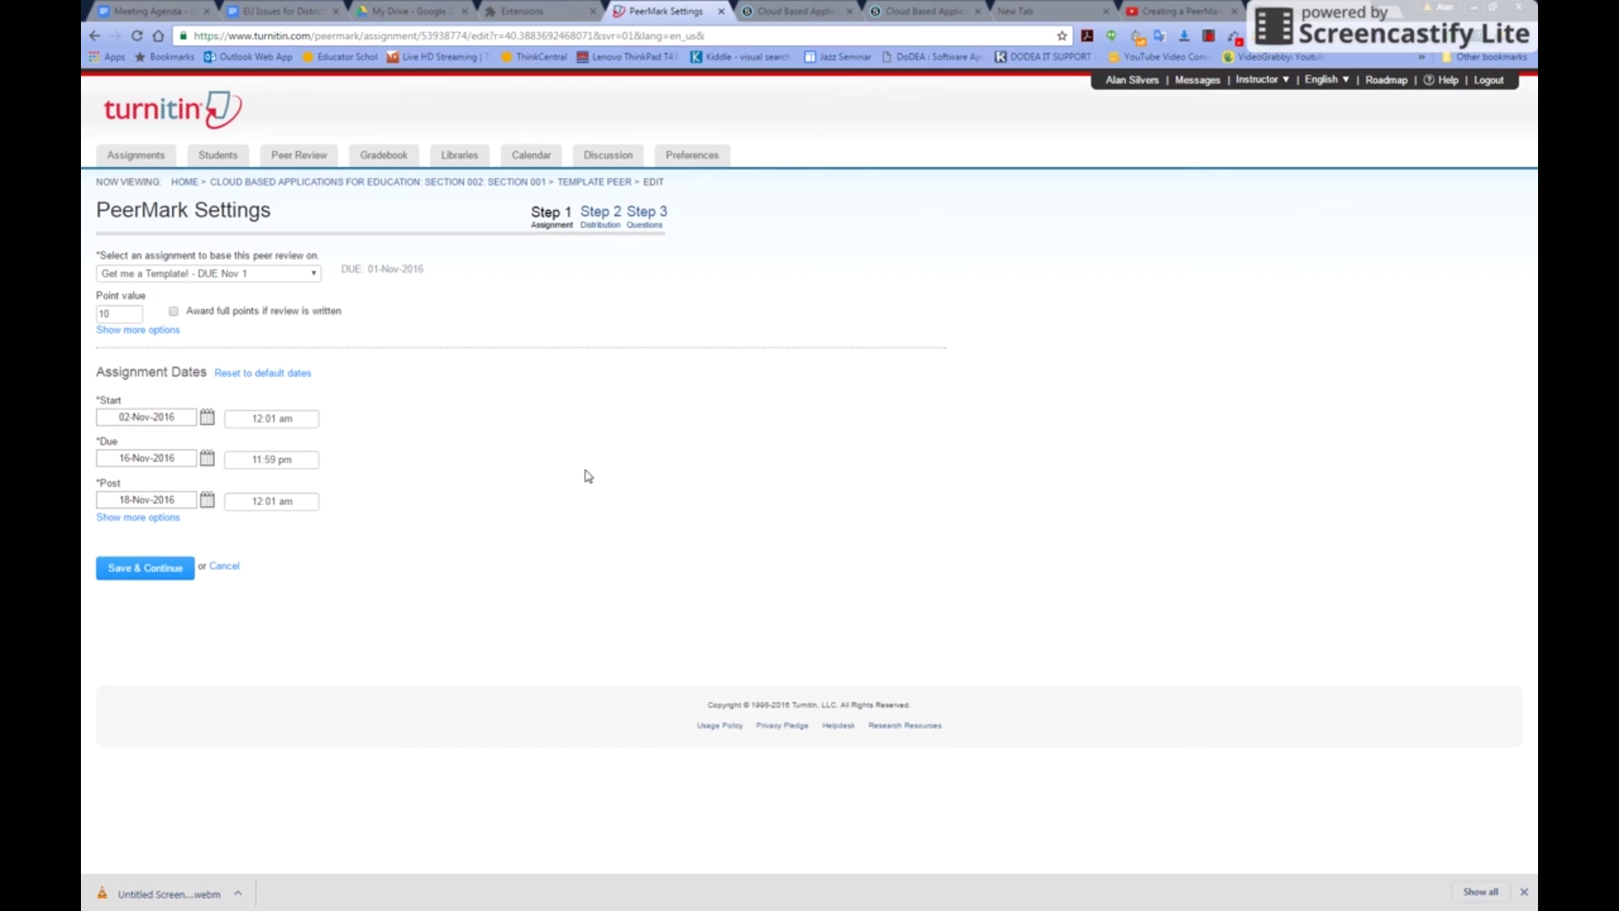
{"action": "left_click", "coordinate": [792, 11]}
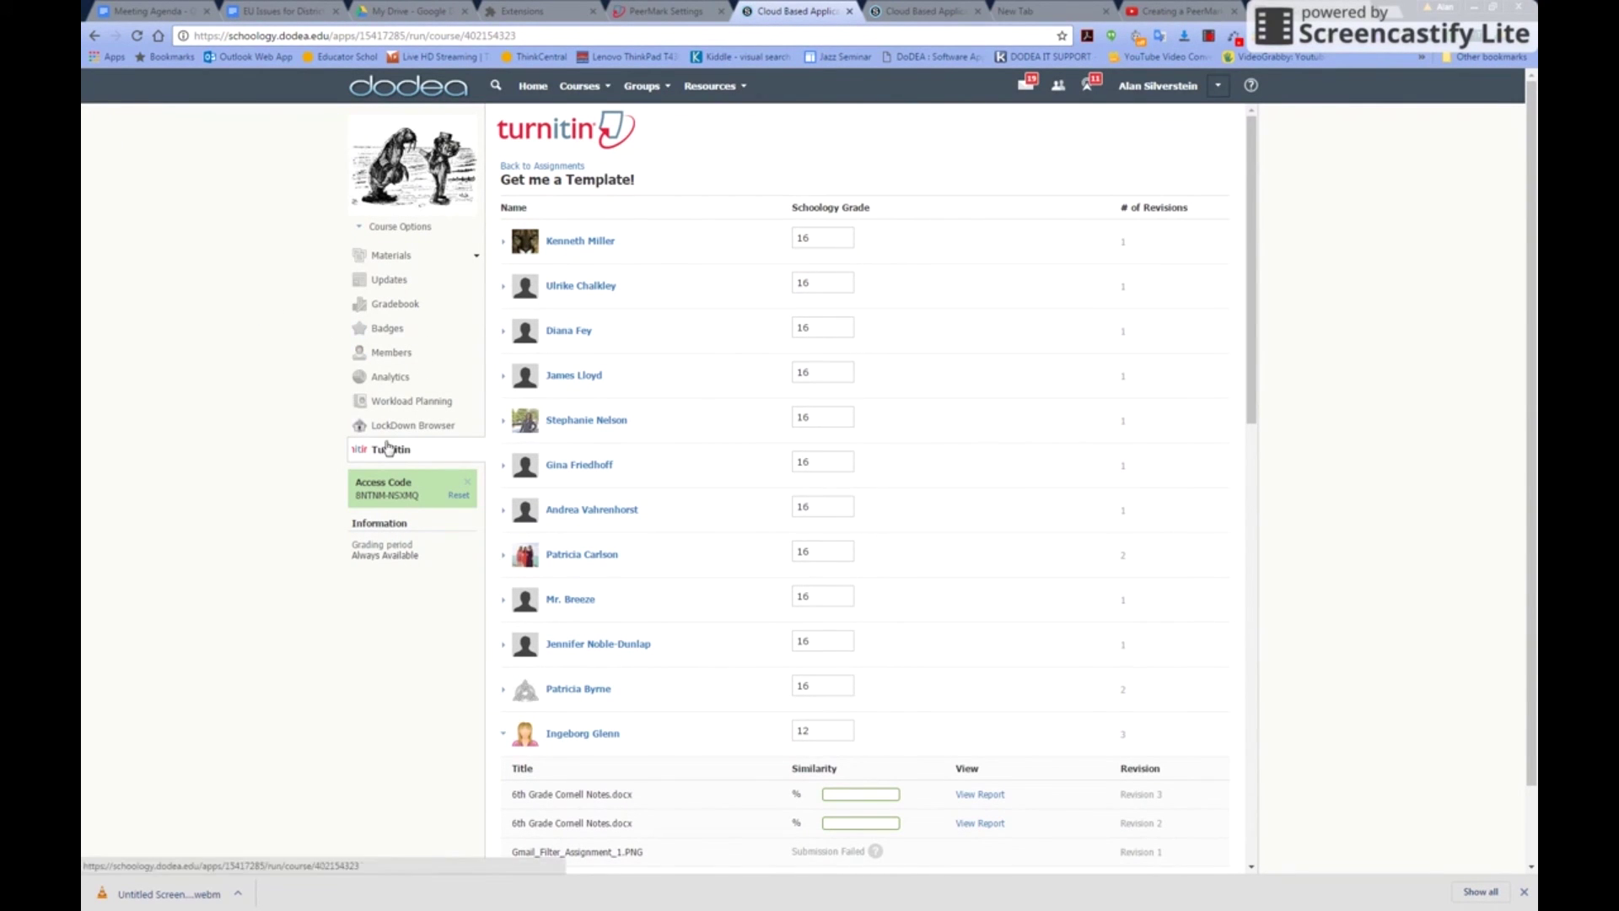
Open the Cloud Based Applications for Education course from the Courses menu
{"action": "left_click", "coordinate": [586, 90]}
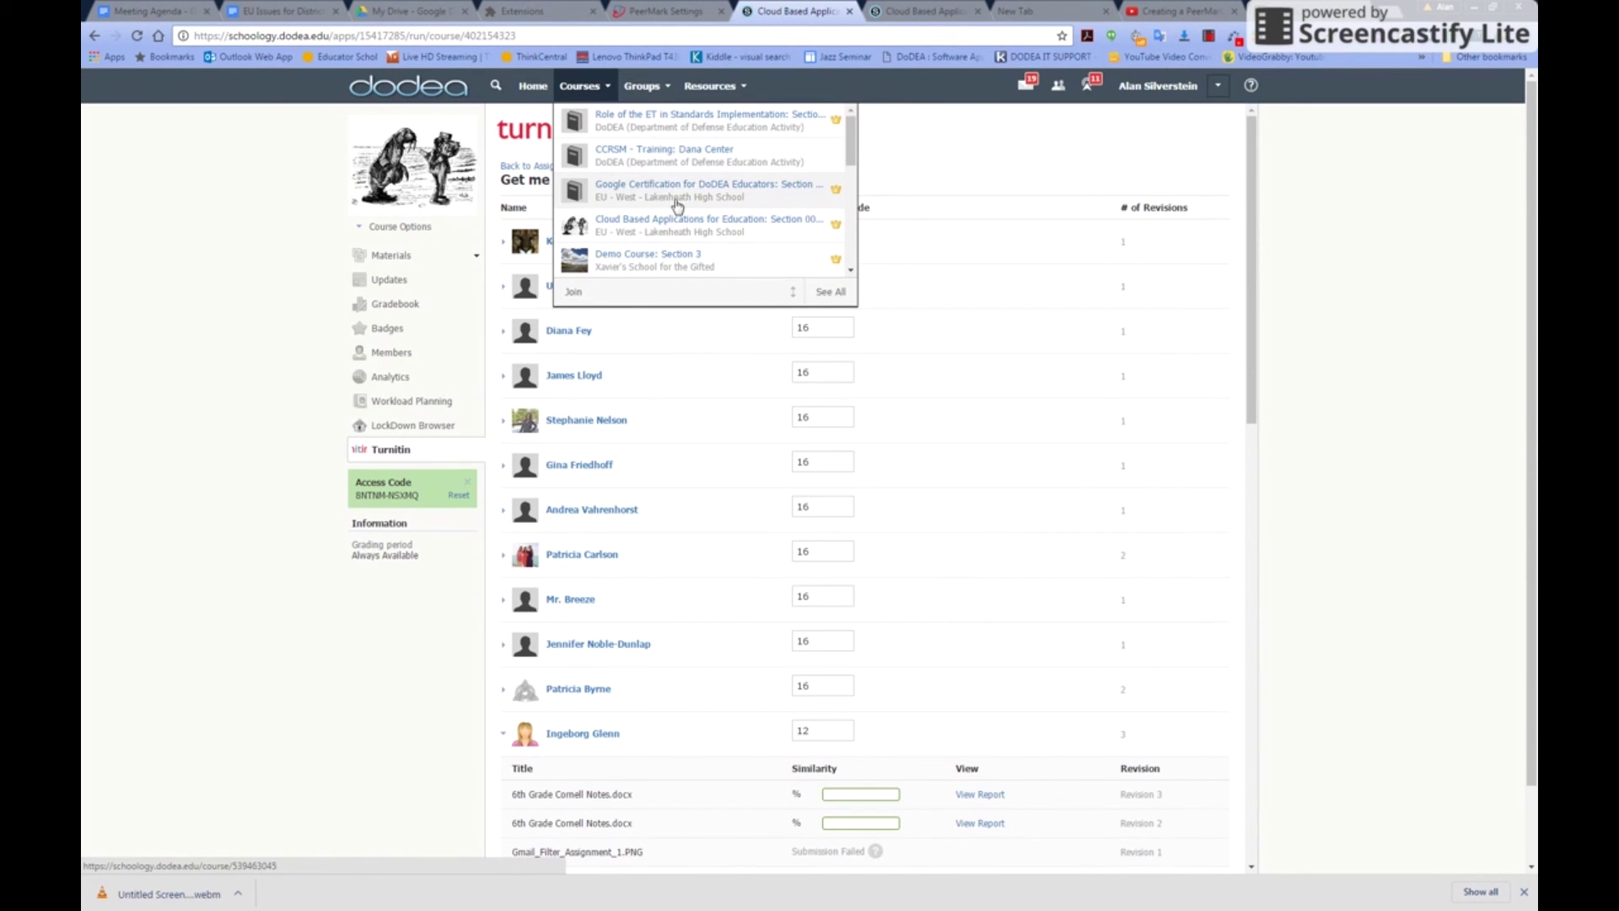
{"action": "left_click", "coordinate": [680, 223]}
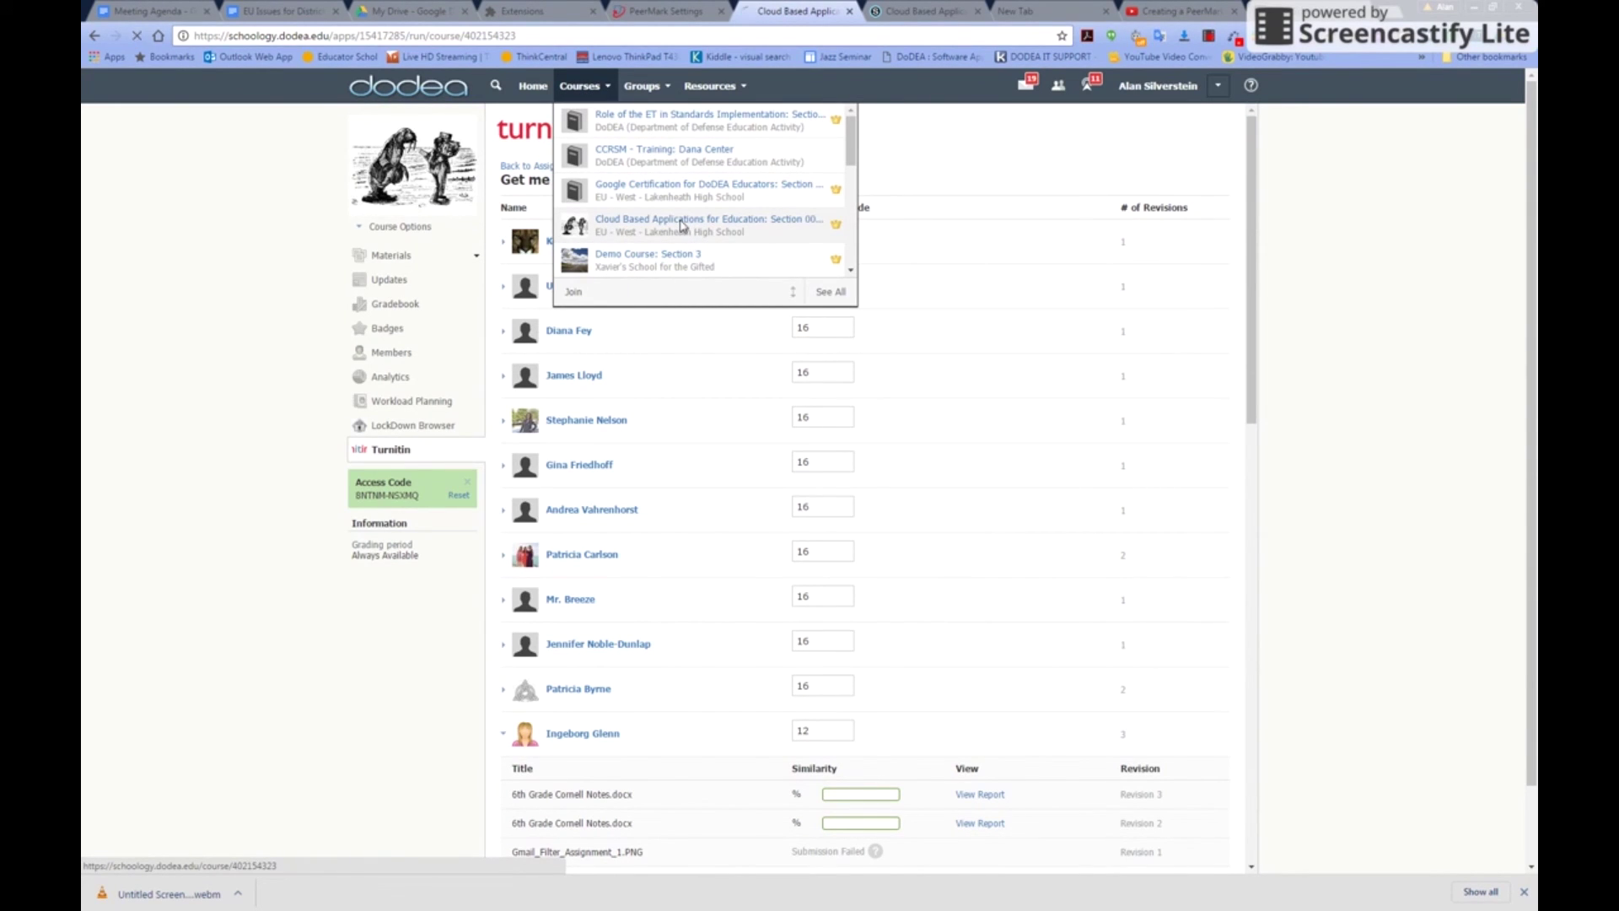